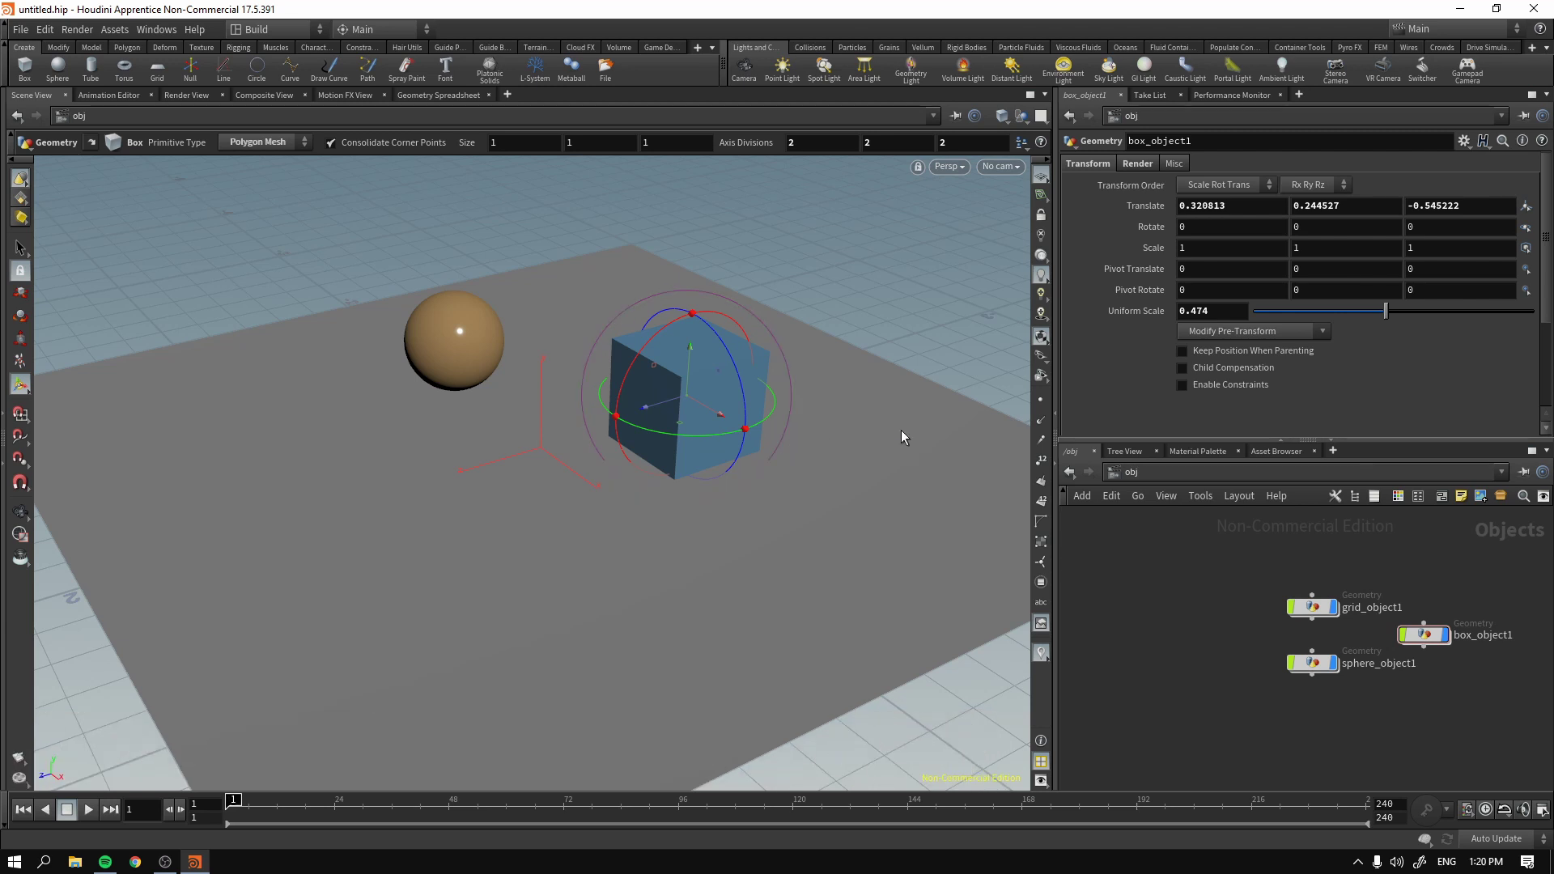
- In /out, run and then stop a mantra_ipr interactive render of the box, sphere and grid
left_click(1135, 473)
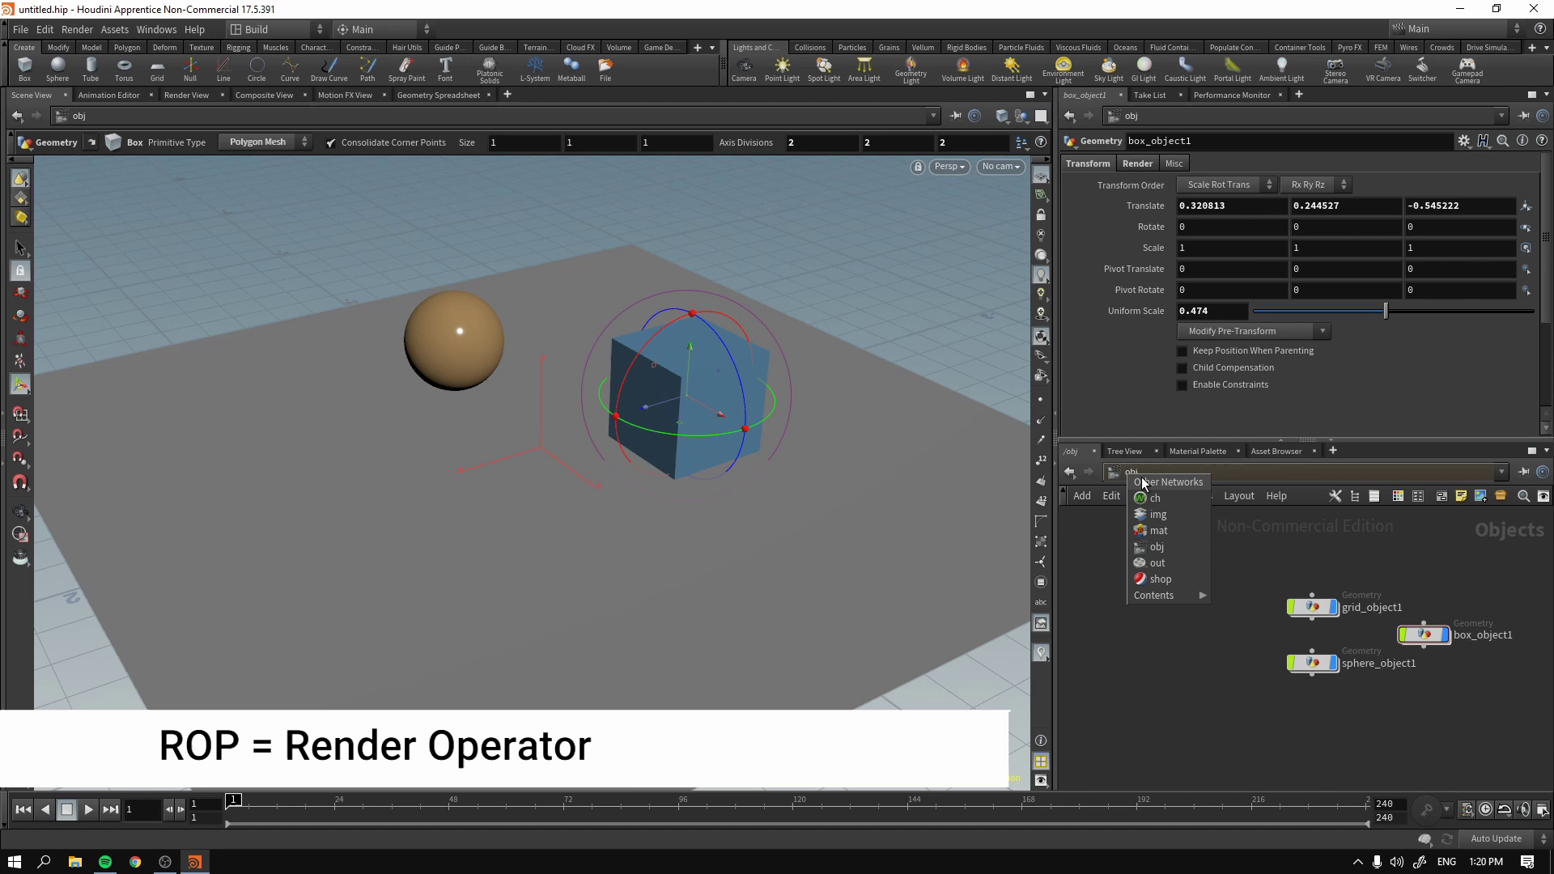
left_click(1173, 564)
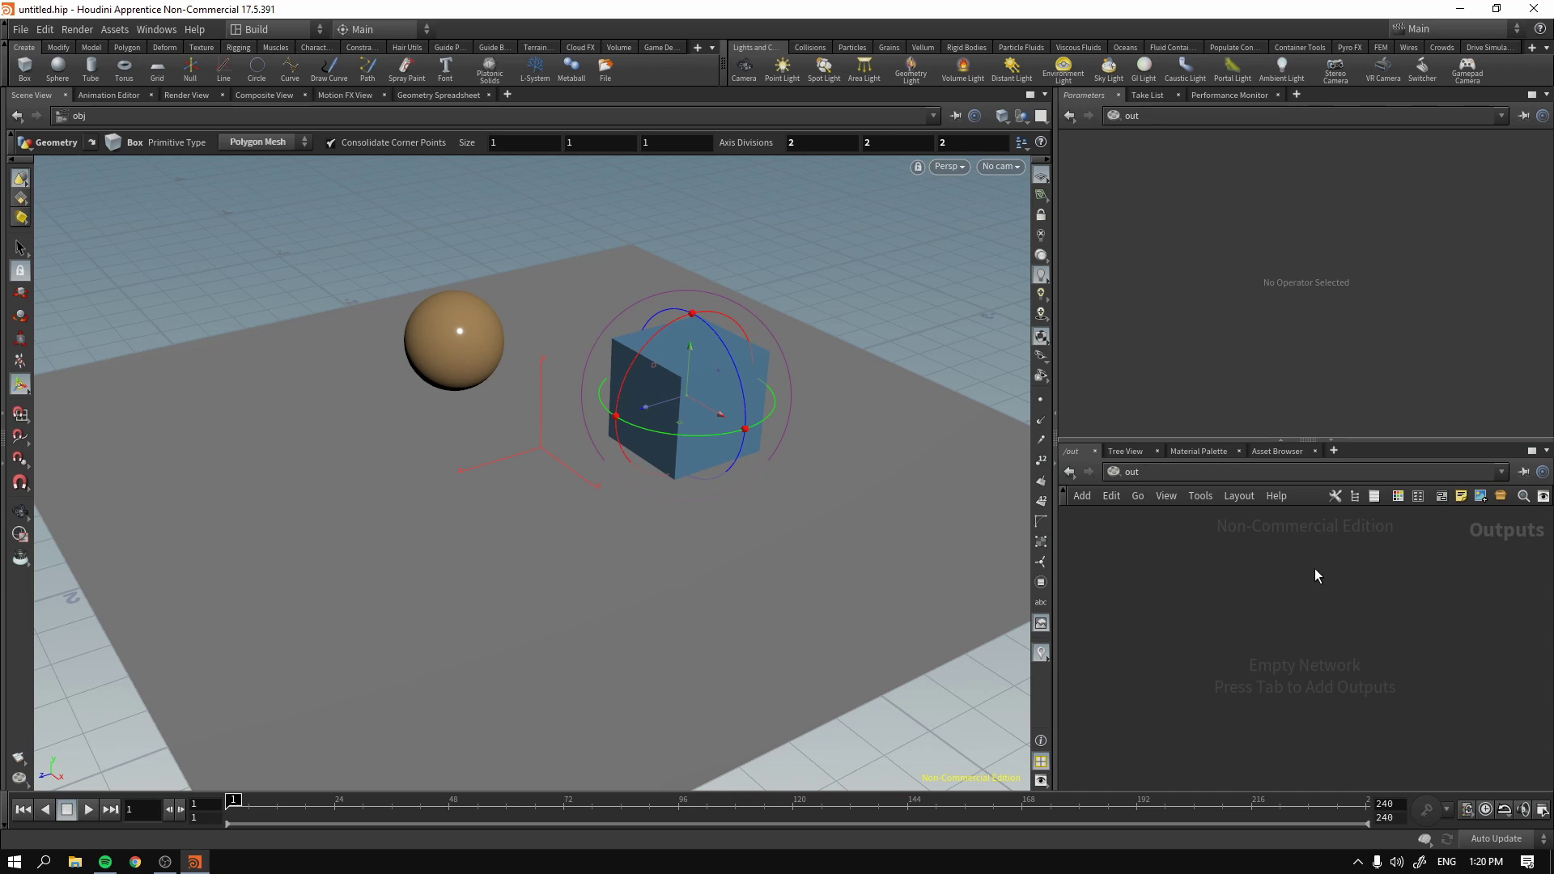
left_click(186, 96)
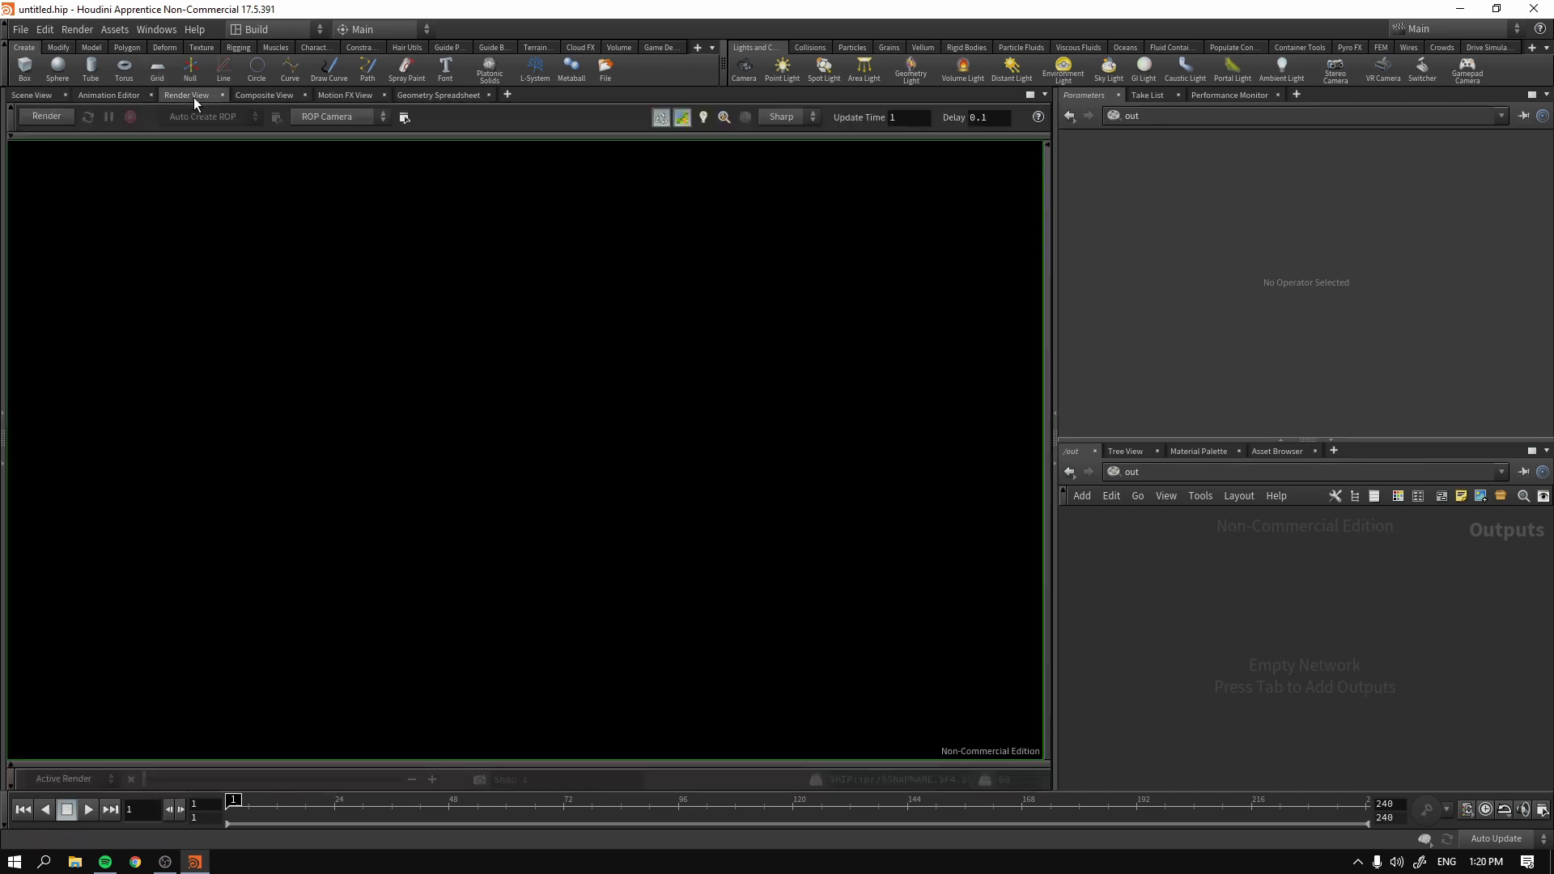
left_click(56, 114)
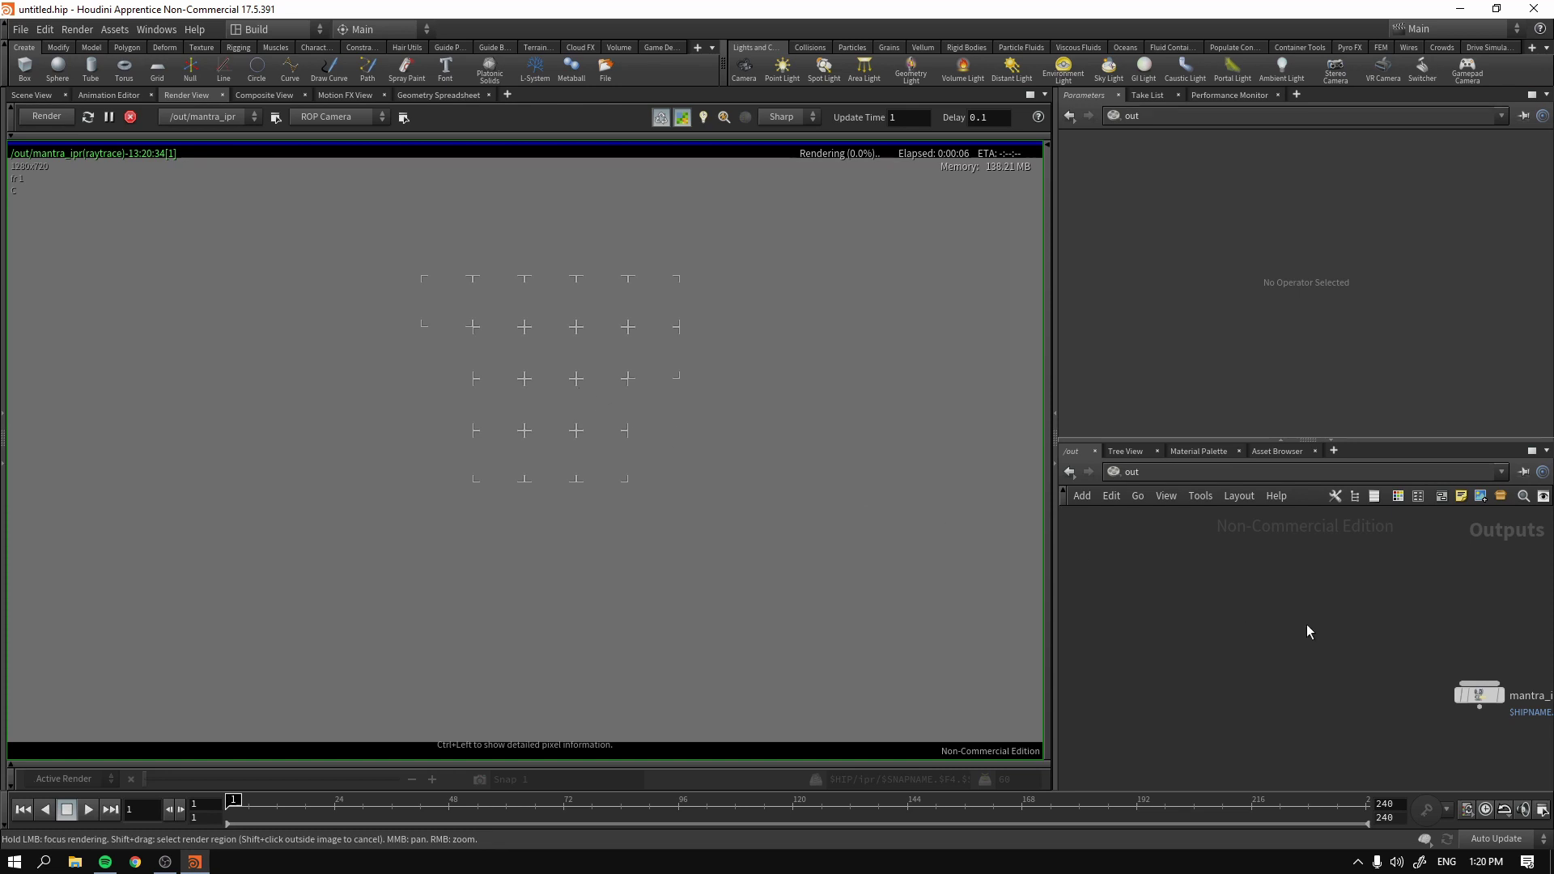
middle_click_drag(1306, 624, 1179, 583)
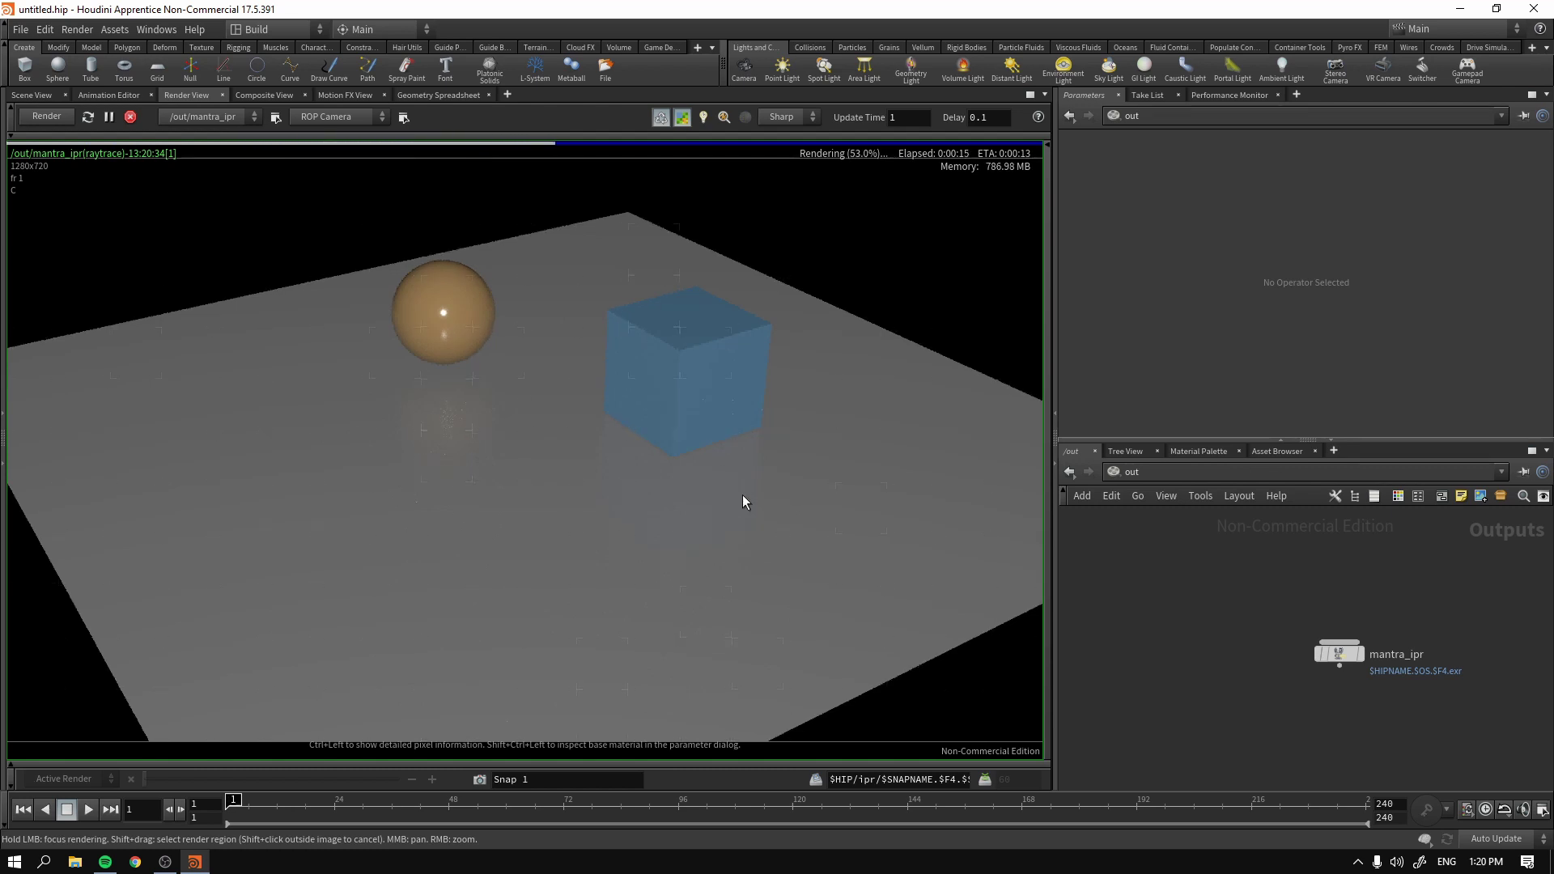
left_click(131, 119)
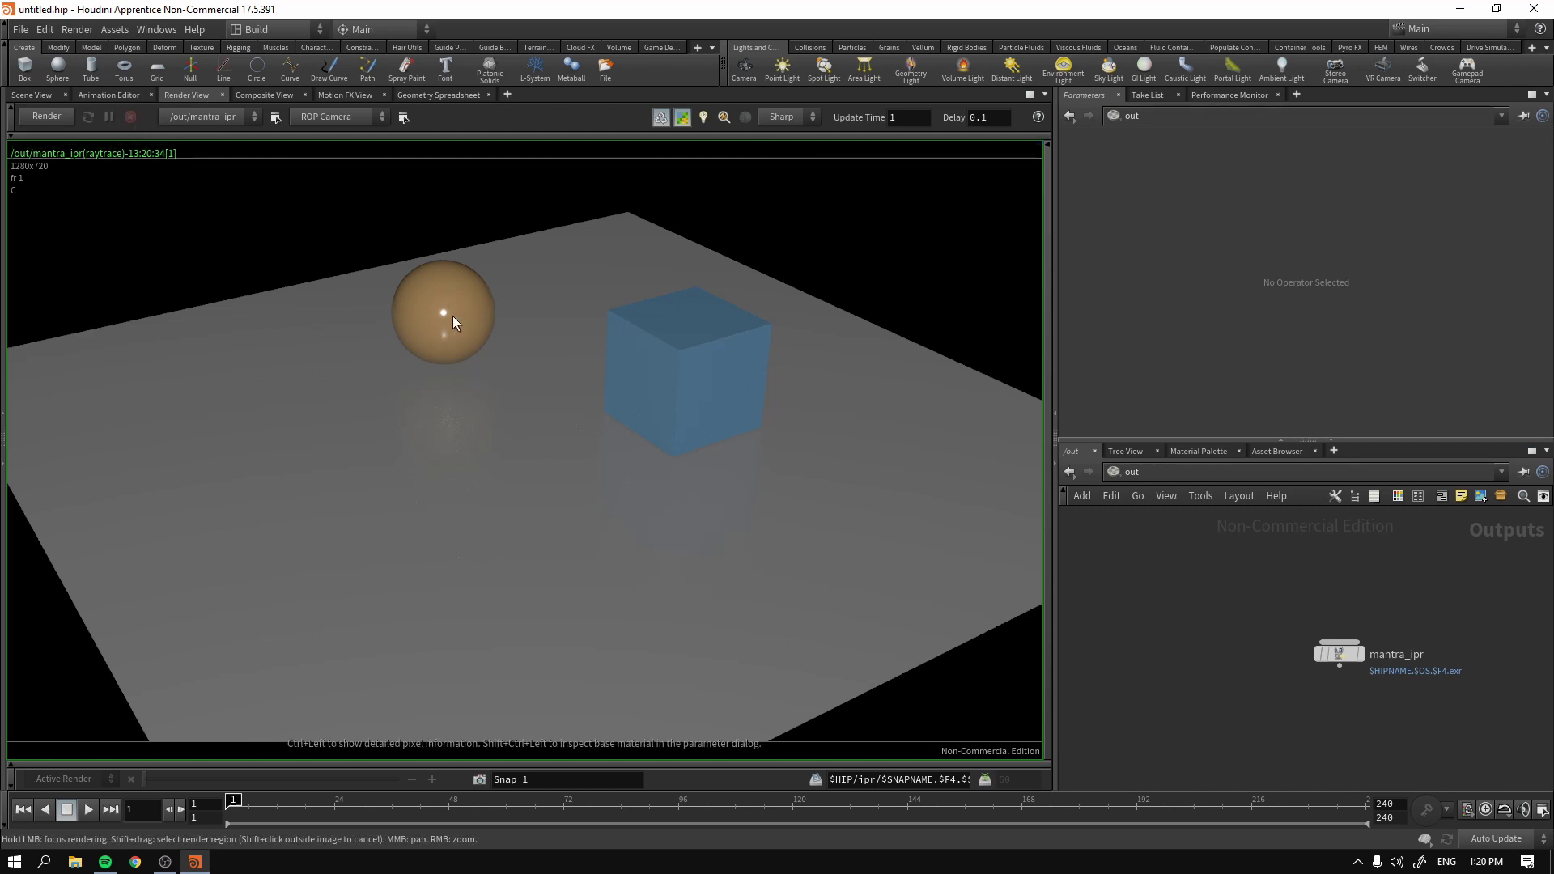
left_click(41, 95)
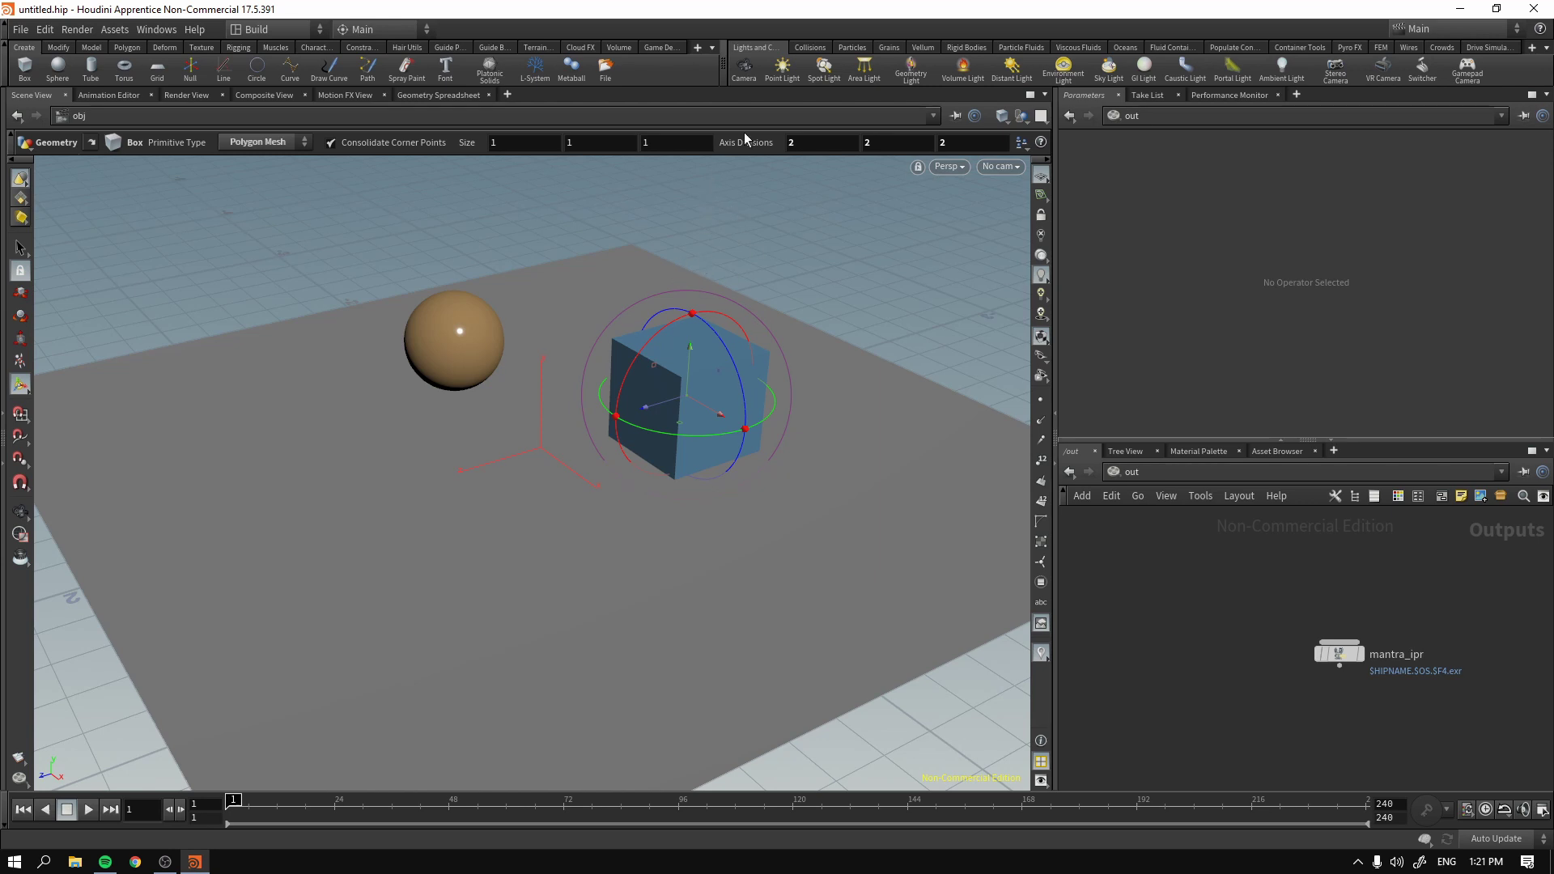
- Return to the /out network and send the mantra_ipr render to MPlay
left_click(1115, 471)
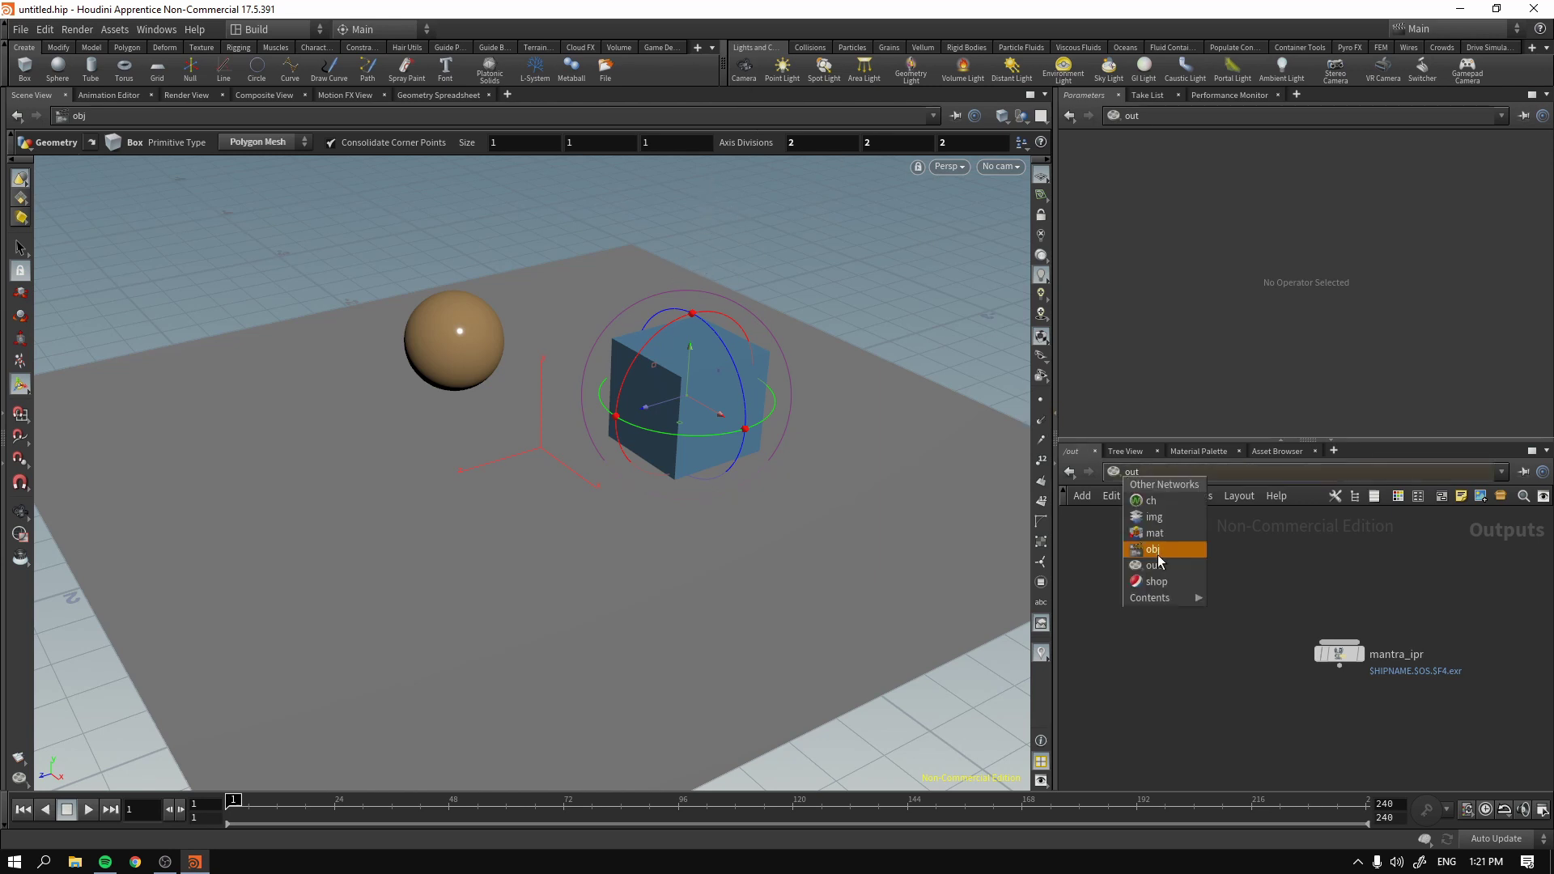
left_click(1165, 550)
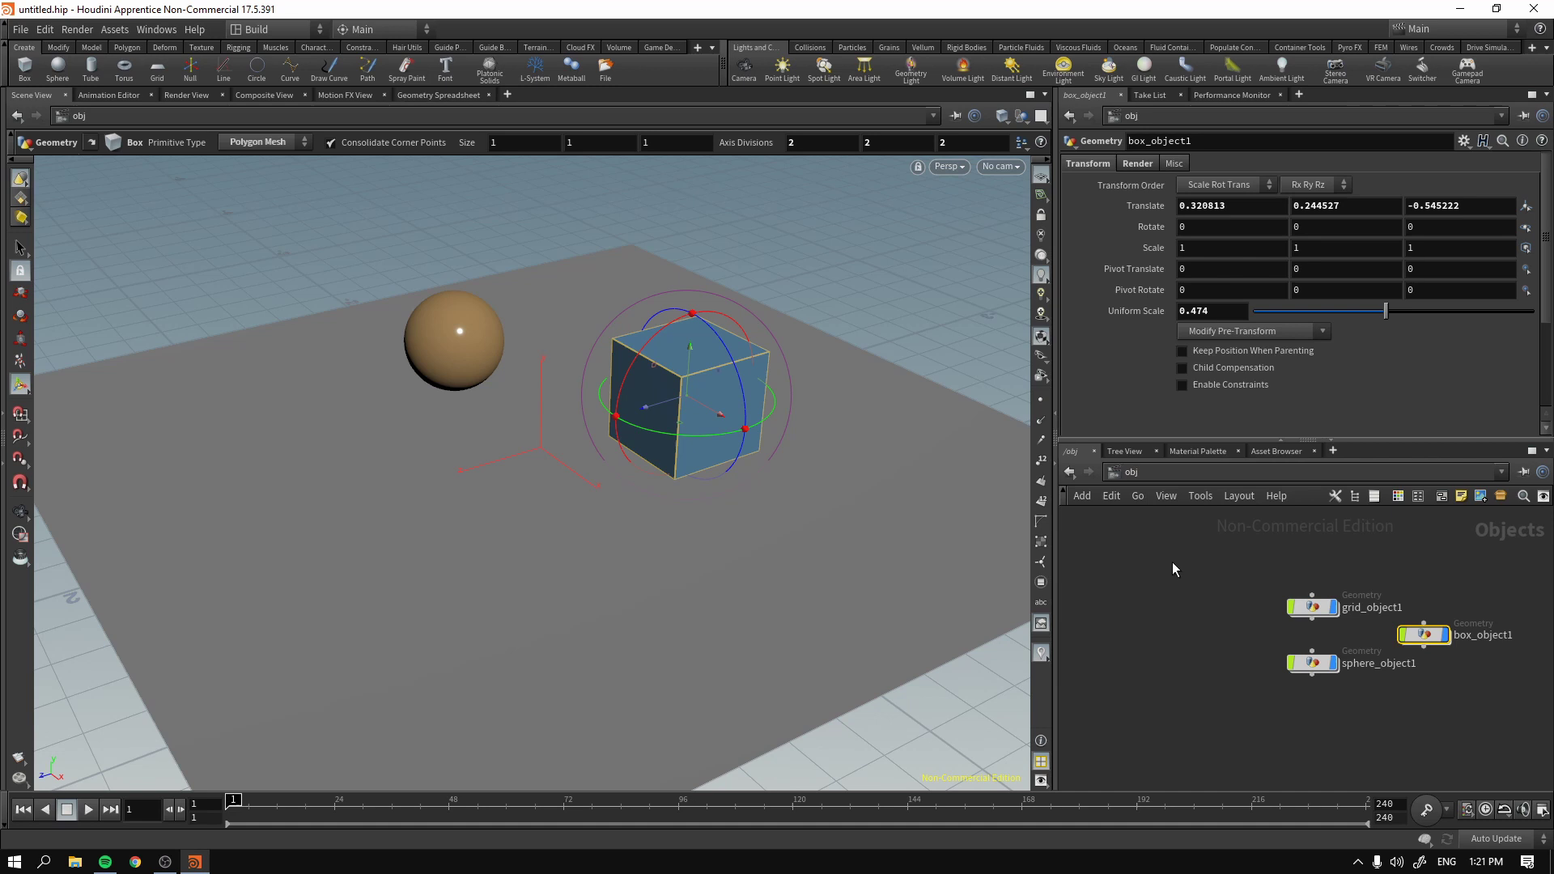
left_click(1130, 476)
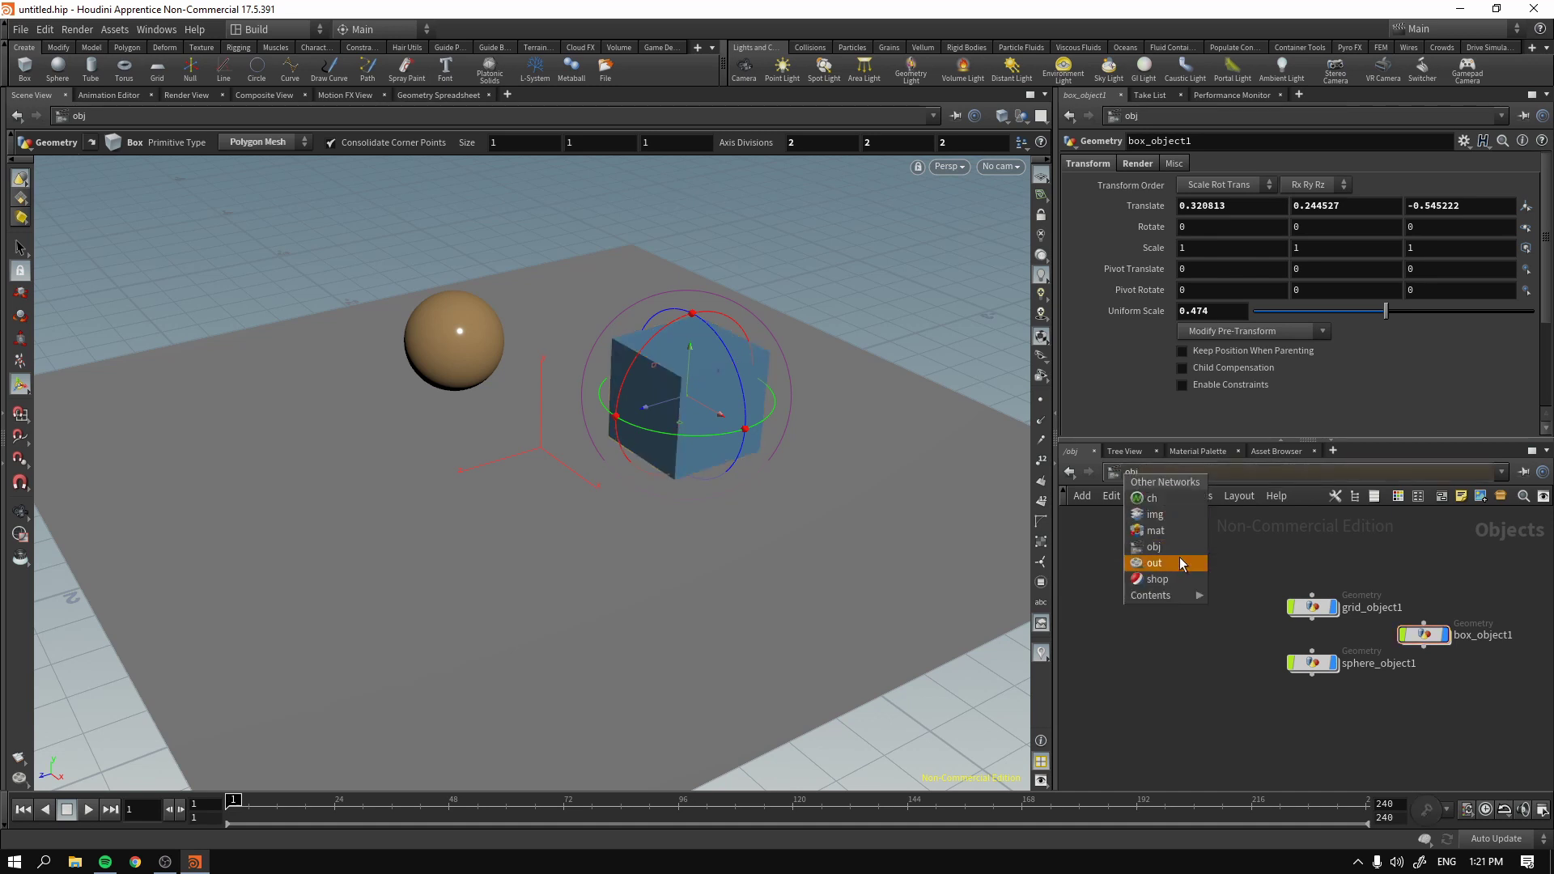
left_click(1180, 564)
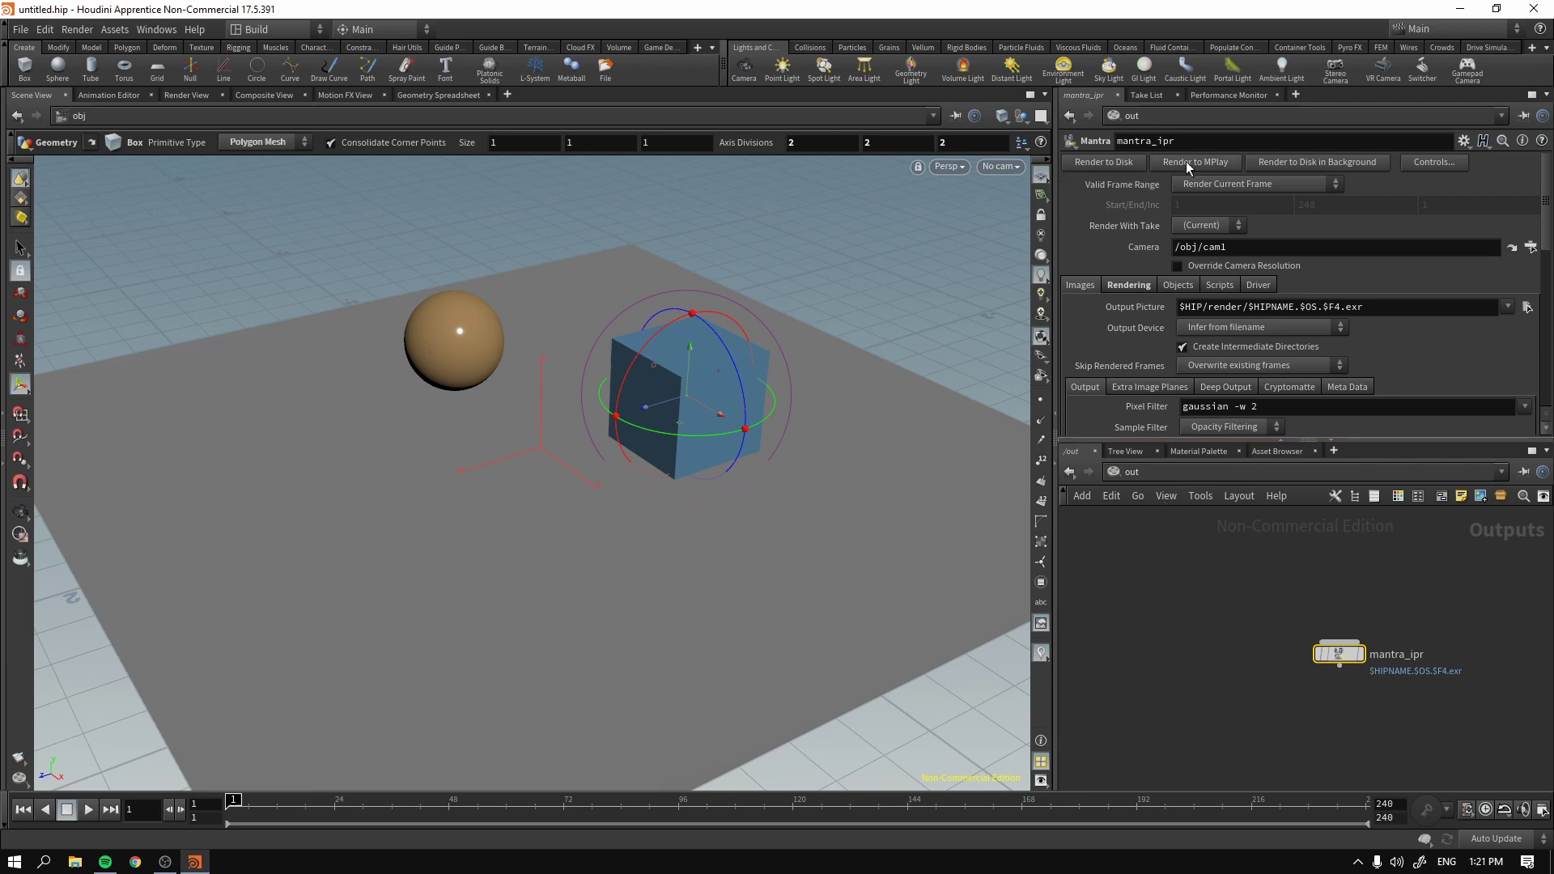
left_click(184, 95)
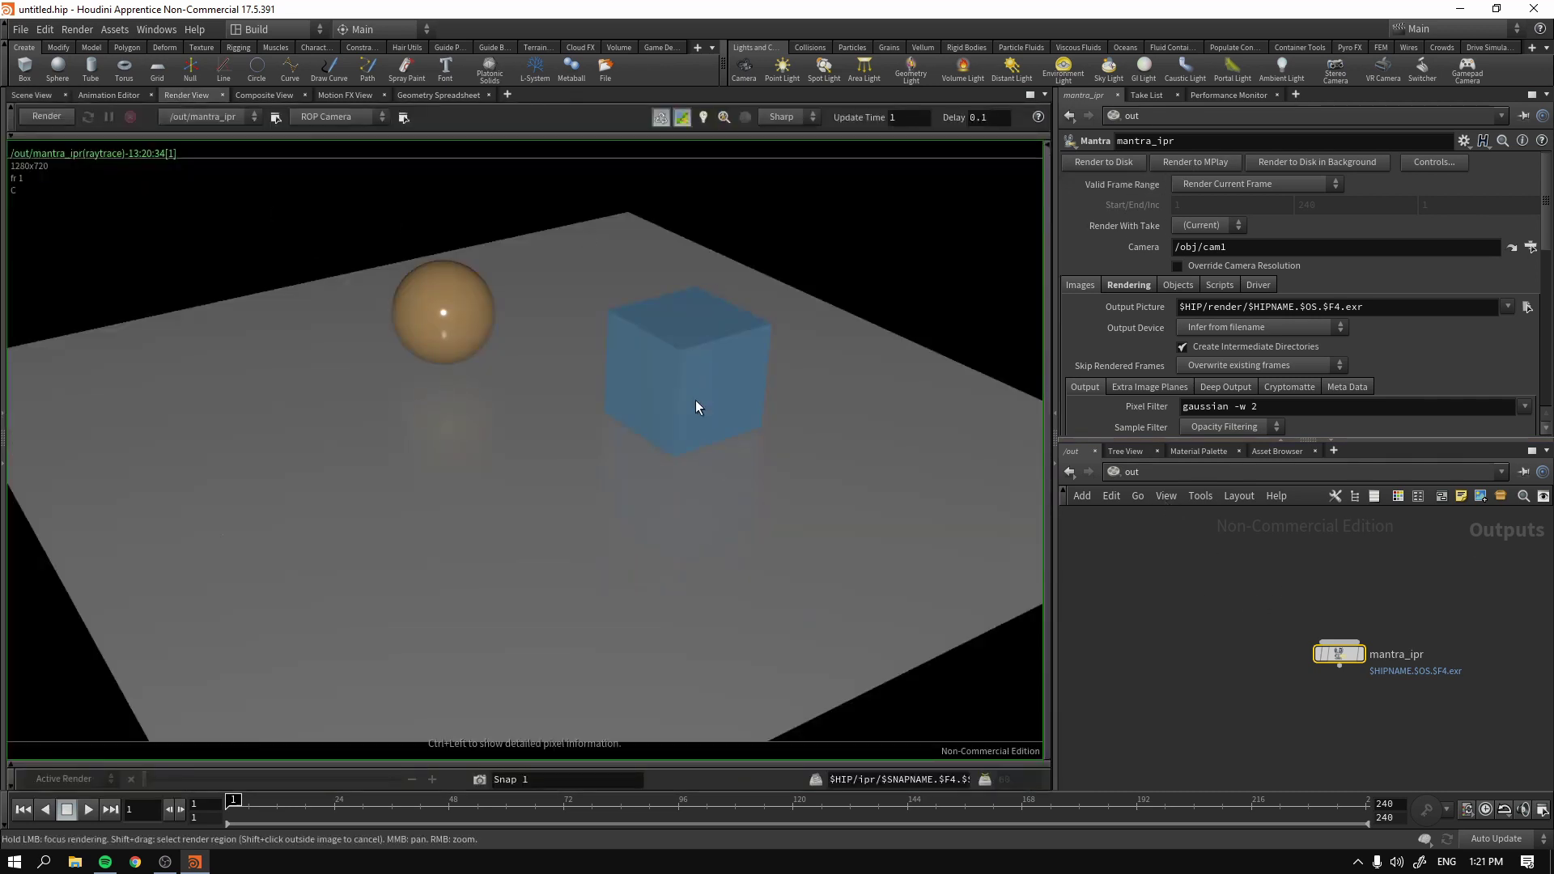
left_click(1202, 163)
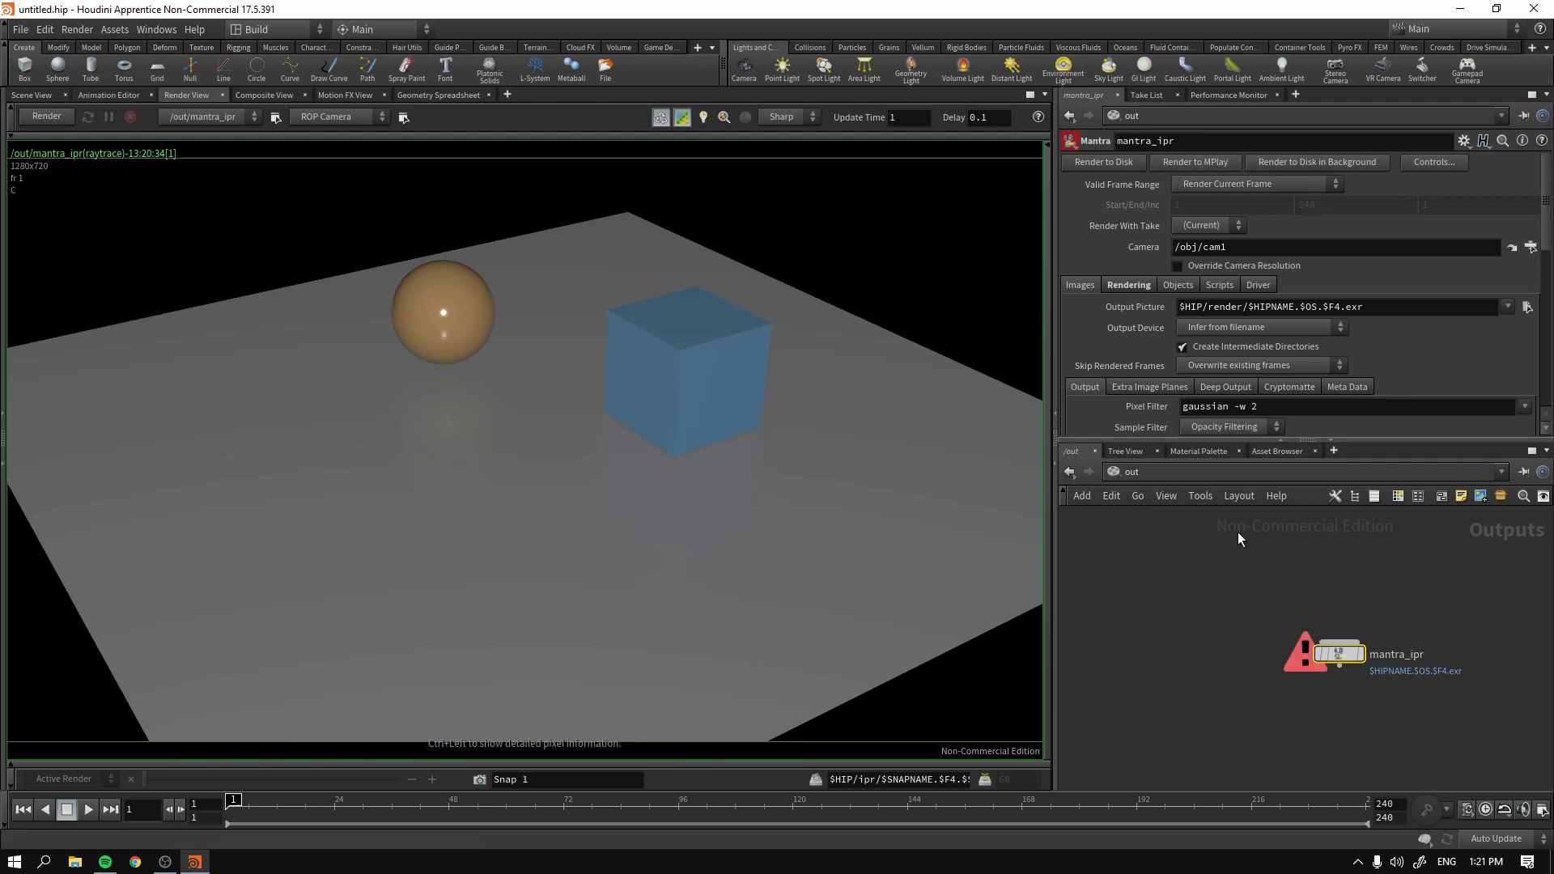
- Read mantra_ipr's camera initialization error, then set the render camera to Scene View 1
left_click(1304, 659)
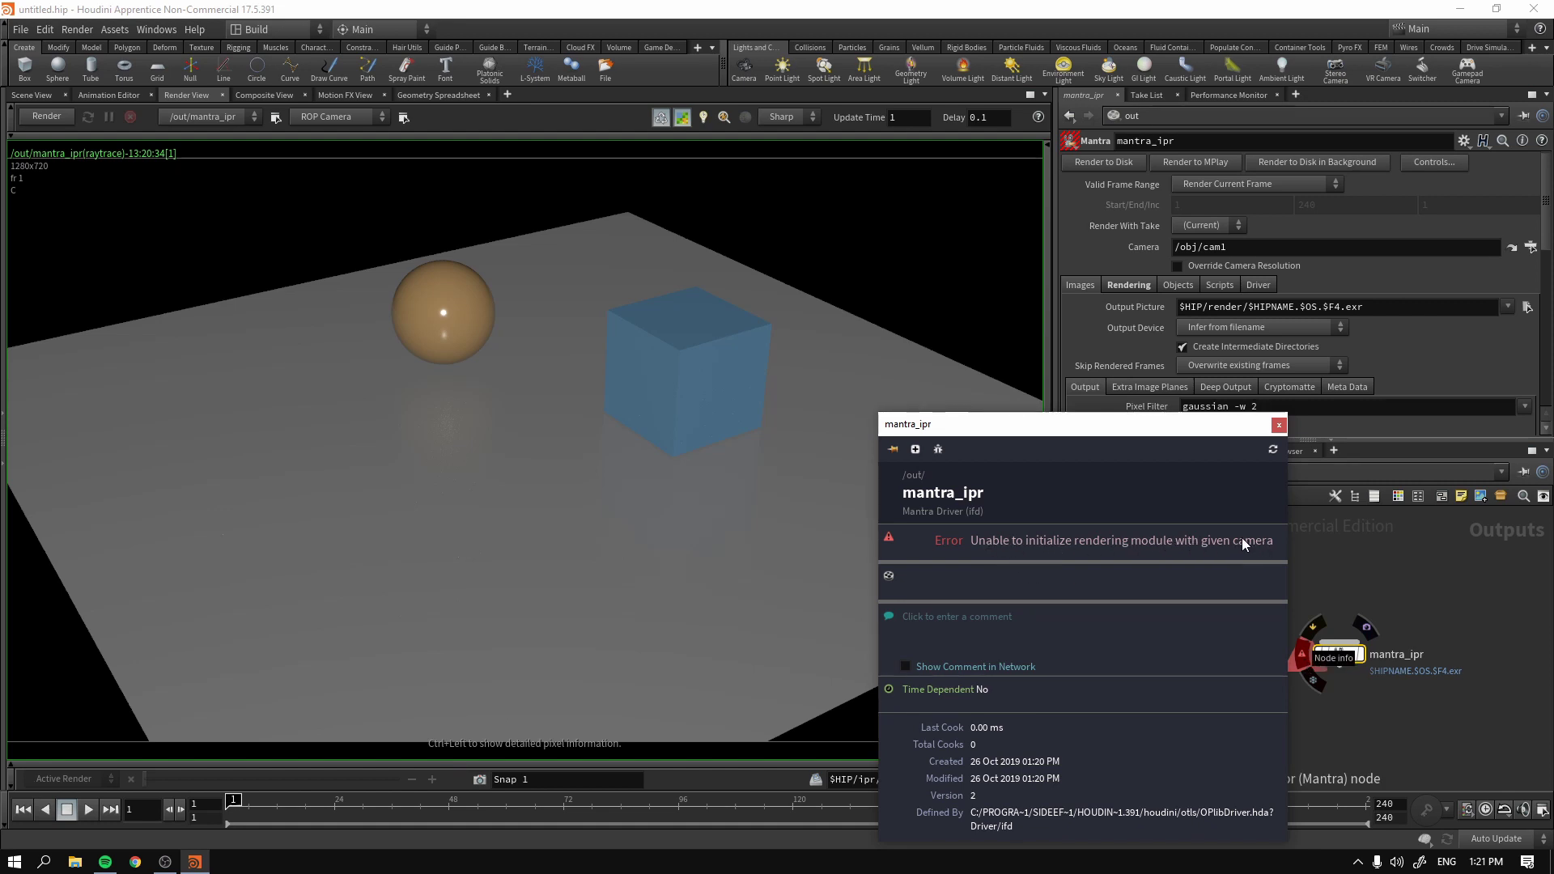
left_click(1278, 424)
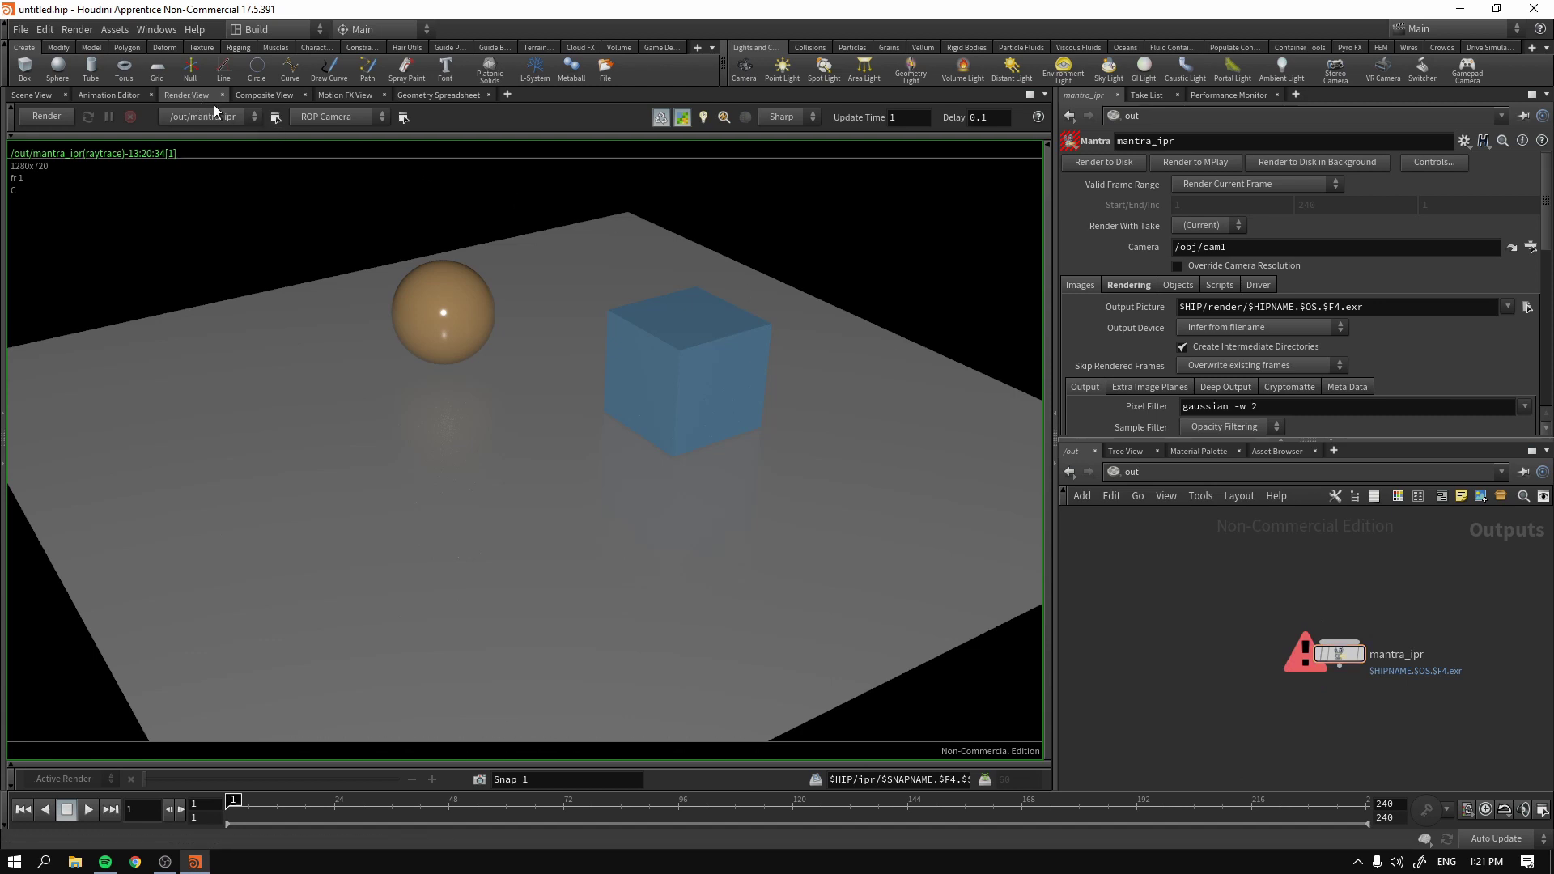
left_click(337, 117)
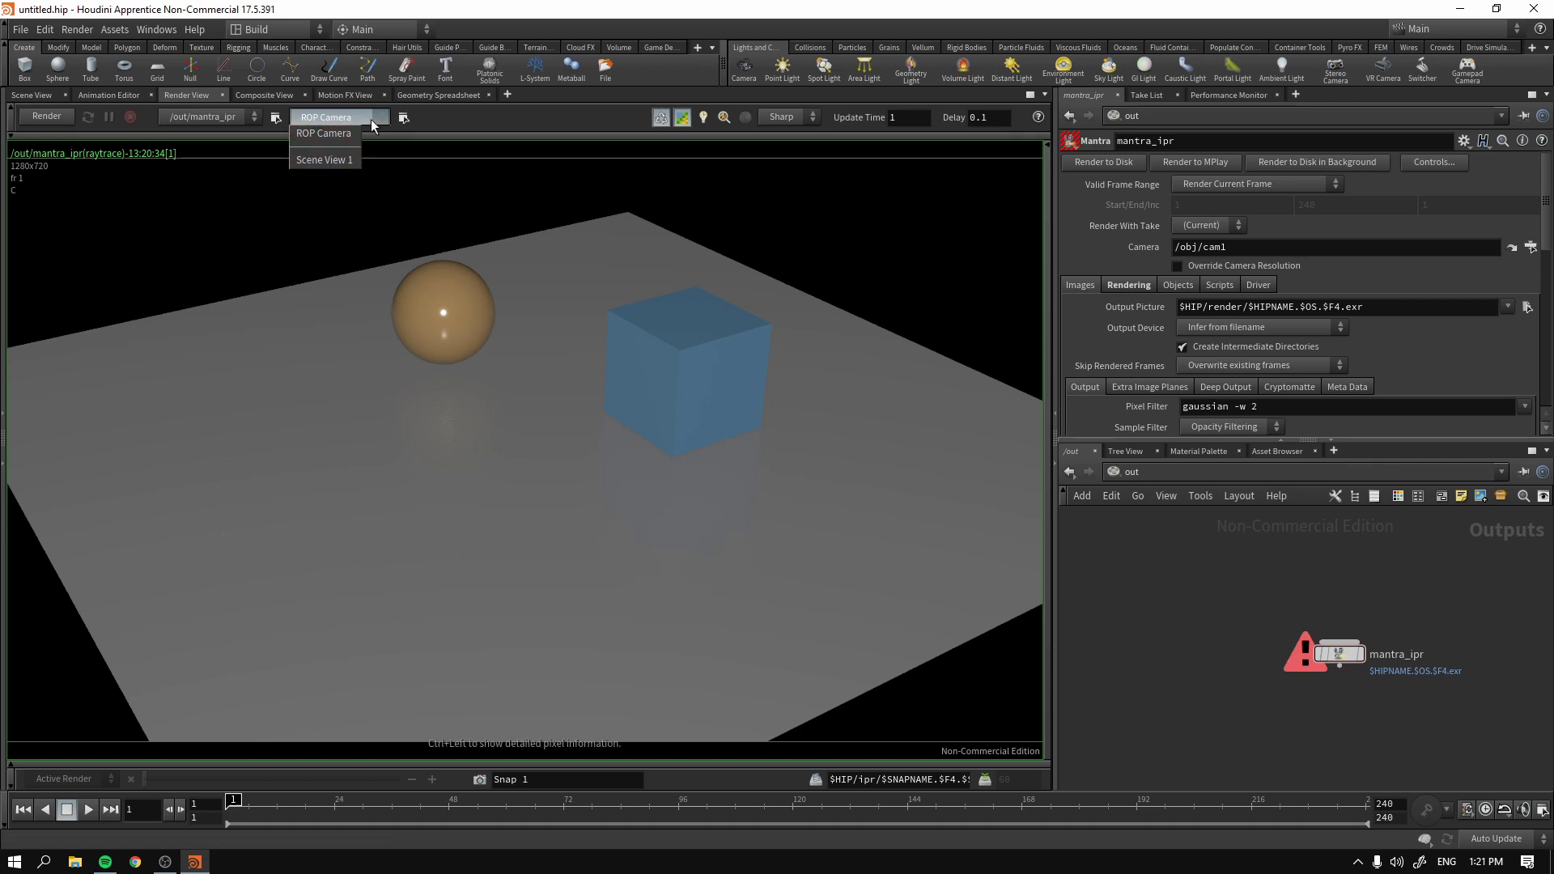
left_click(332, 161)
left_click(31, 94)
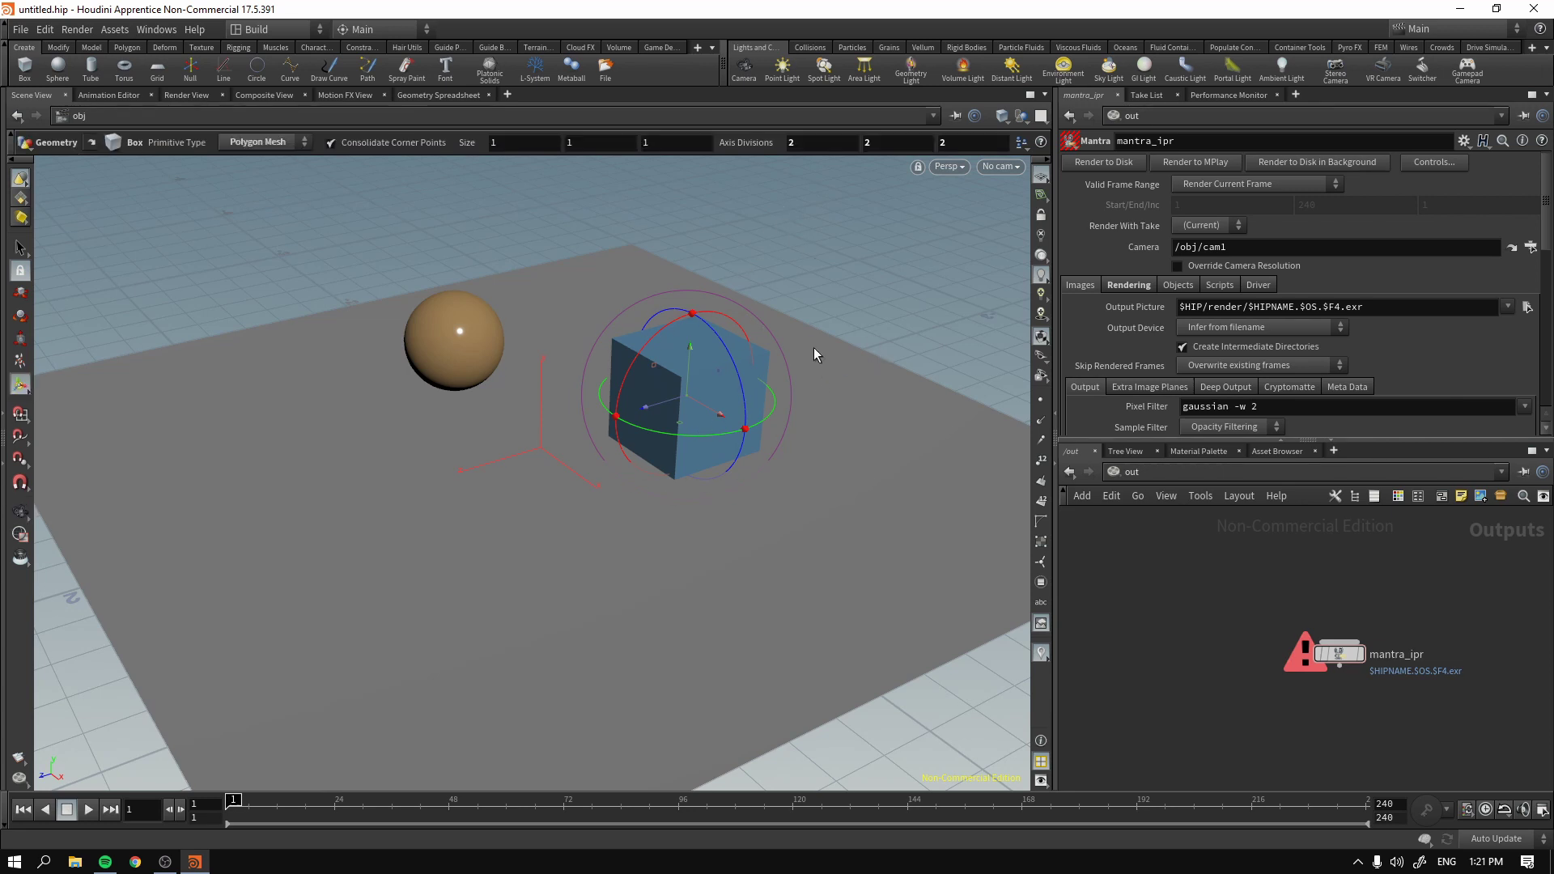
- Create cam1 from the current view in /obj and raise its focal length from 50 to 69.4
left_click(1128, 475)
left_click(1166, 549)
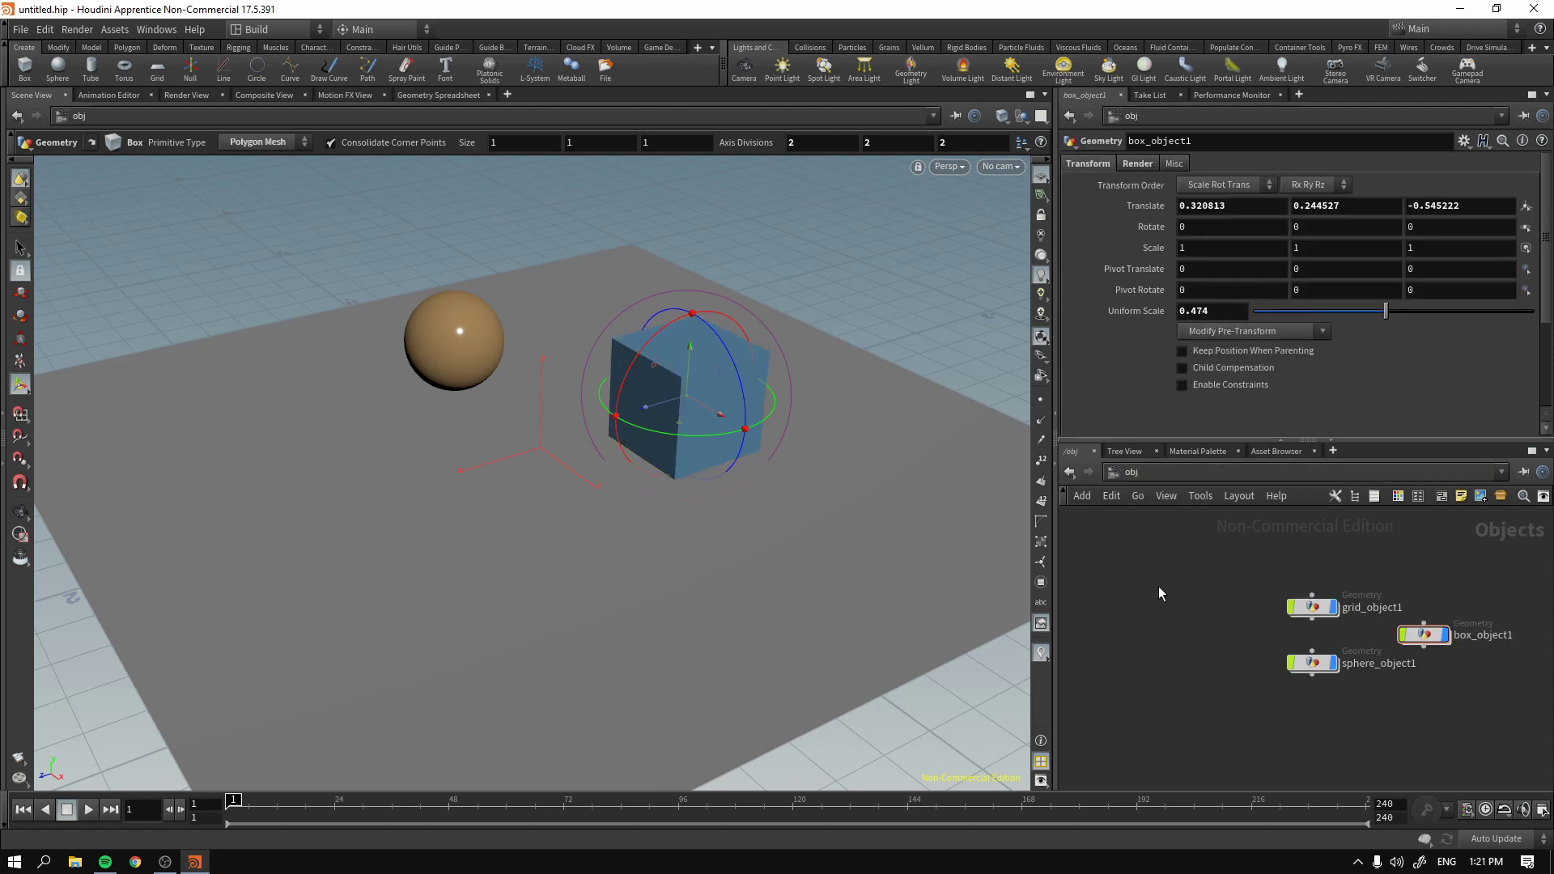
left_click(751, 72)
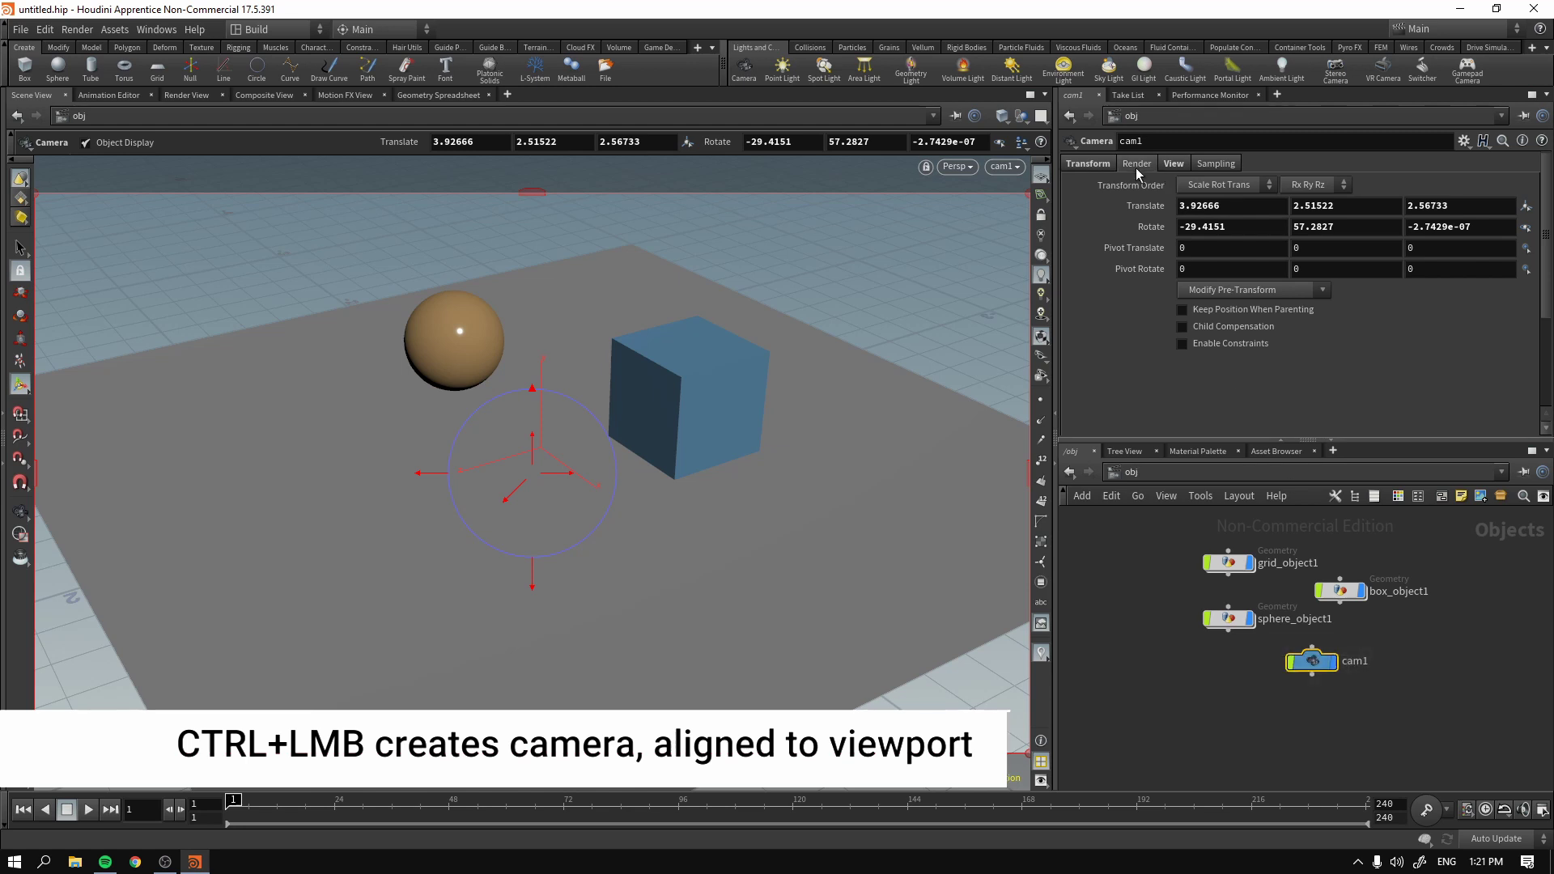
left_click(1173, 164)
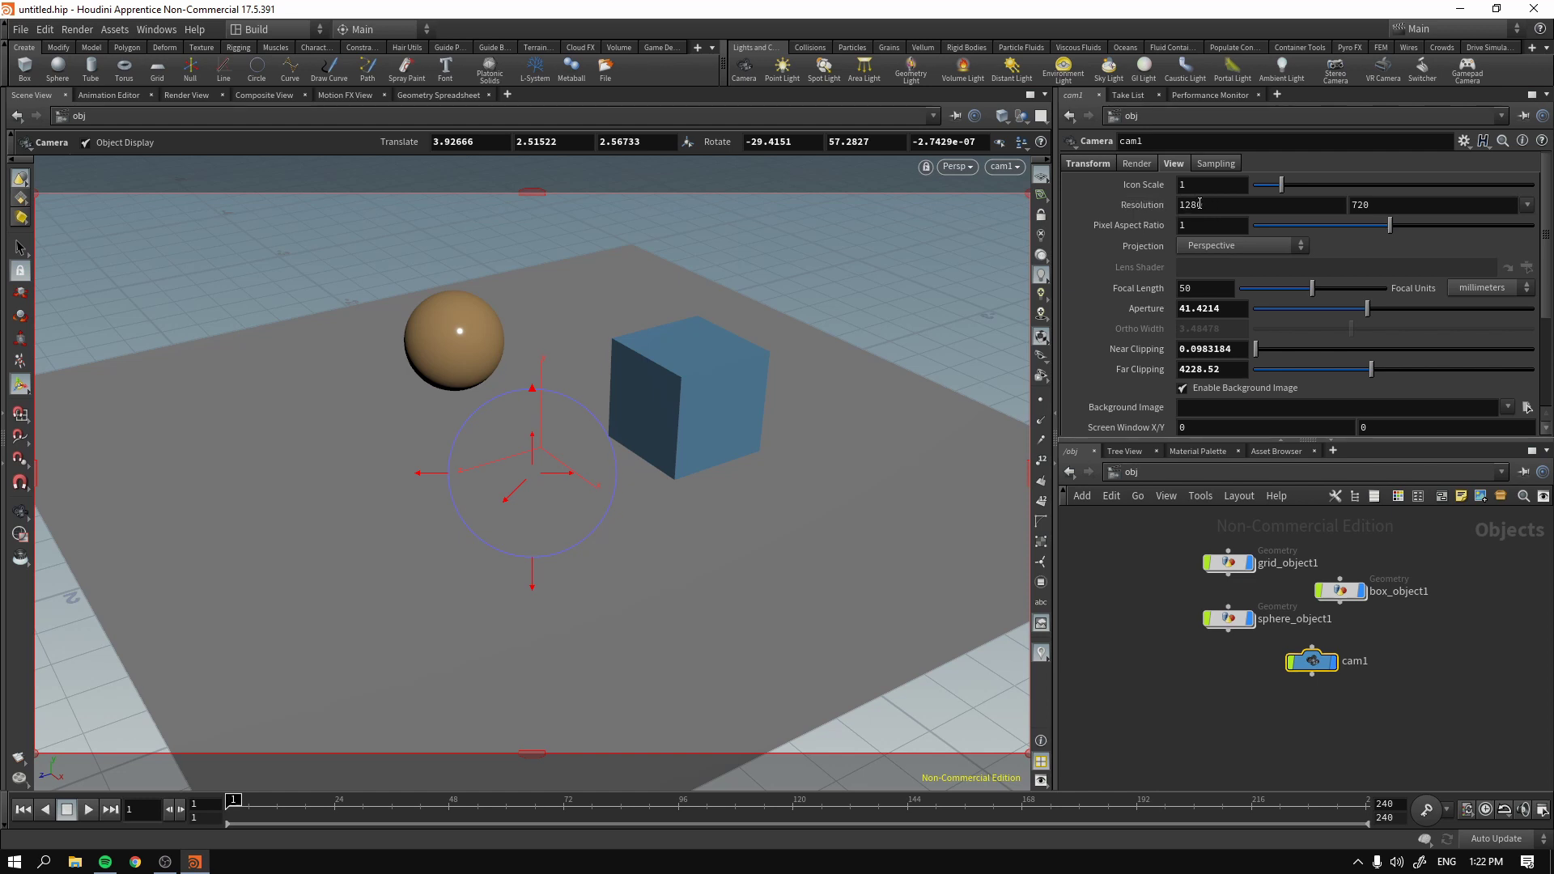
left_click_drag(1321, 662, 1350, 659)
left_click_drag(1313, 290, 1342, 290)
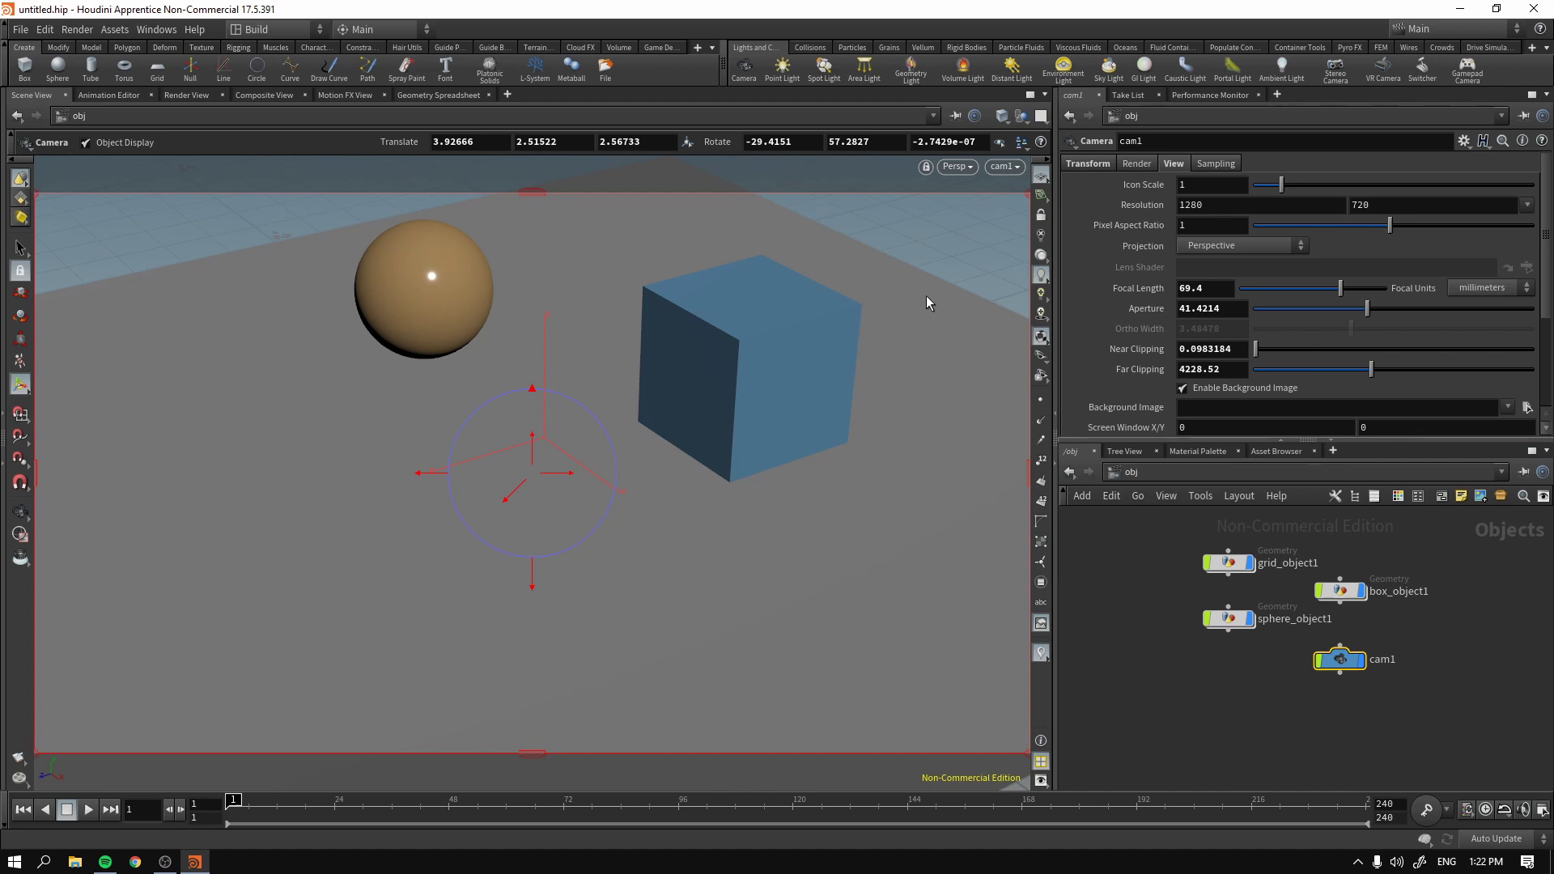
- Lock the camera to the viewport and reframe the shot through it
left_click(1042, 216)
key("Escape")
left_click_drag(770, 403, 639, 388)
middle_click_drag(639, 388, 686, 468)
key("Return")
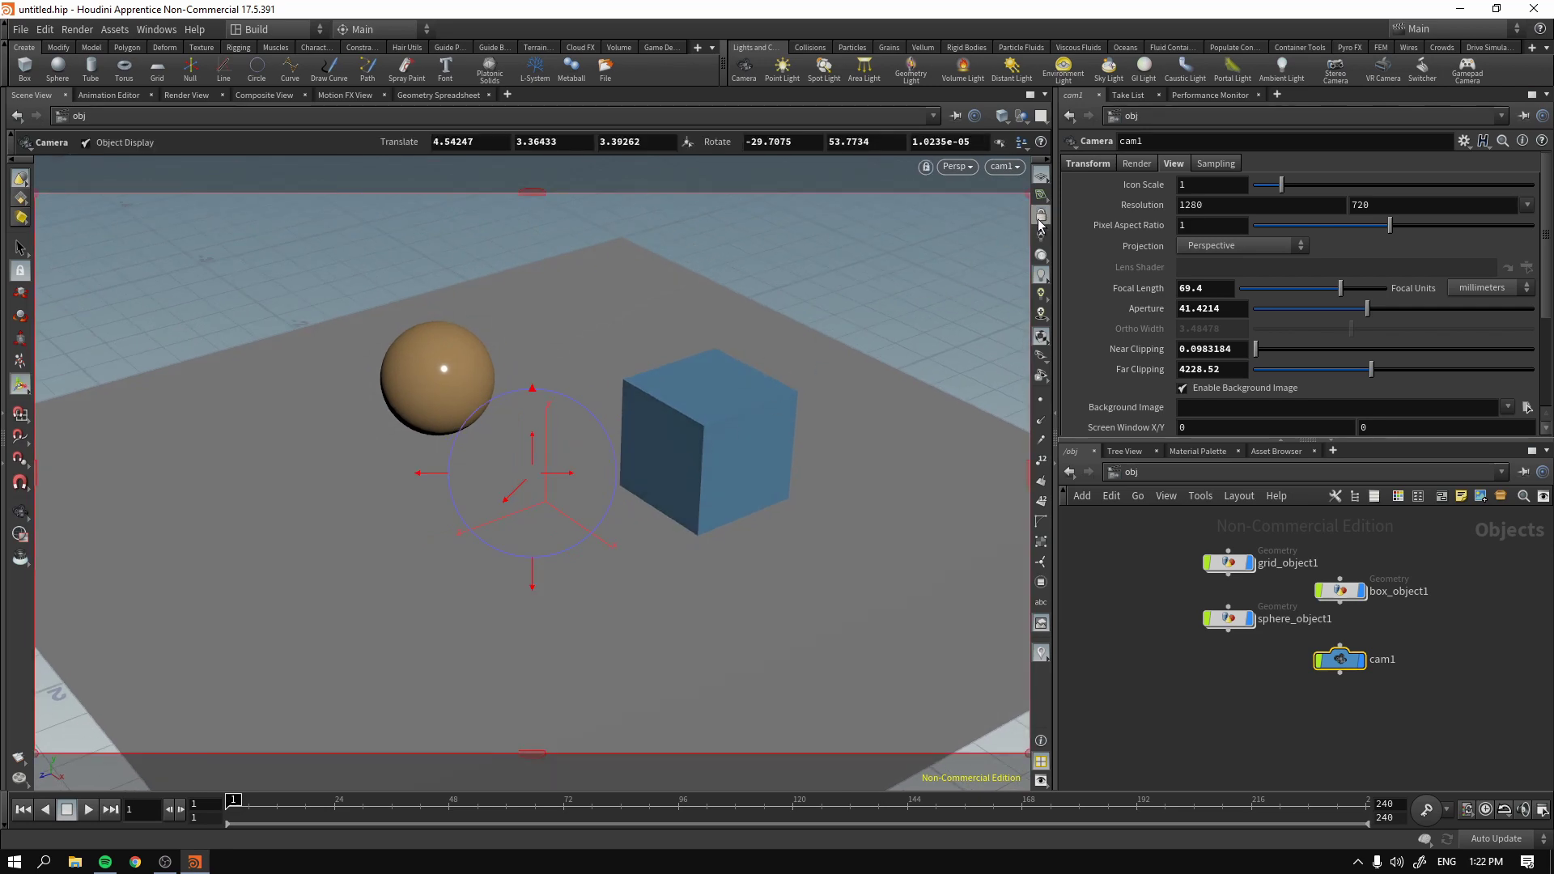
- Orbit and zoom out to see the whole grid, then move the camera closer to the box
key("Escape")
left_click_drag(721, 378, 590, 510)
scroll(593, 416, "down", 3)
key("Return")
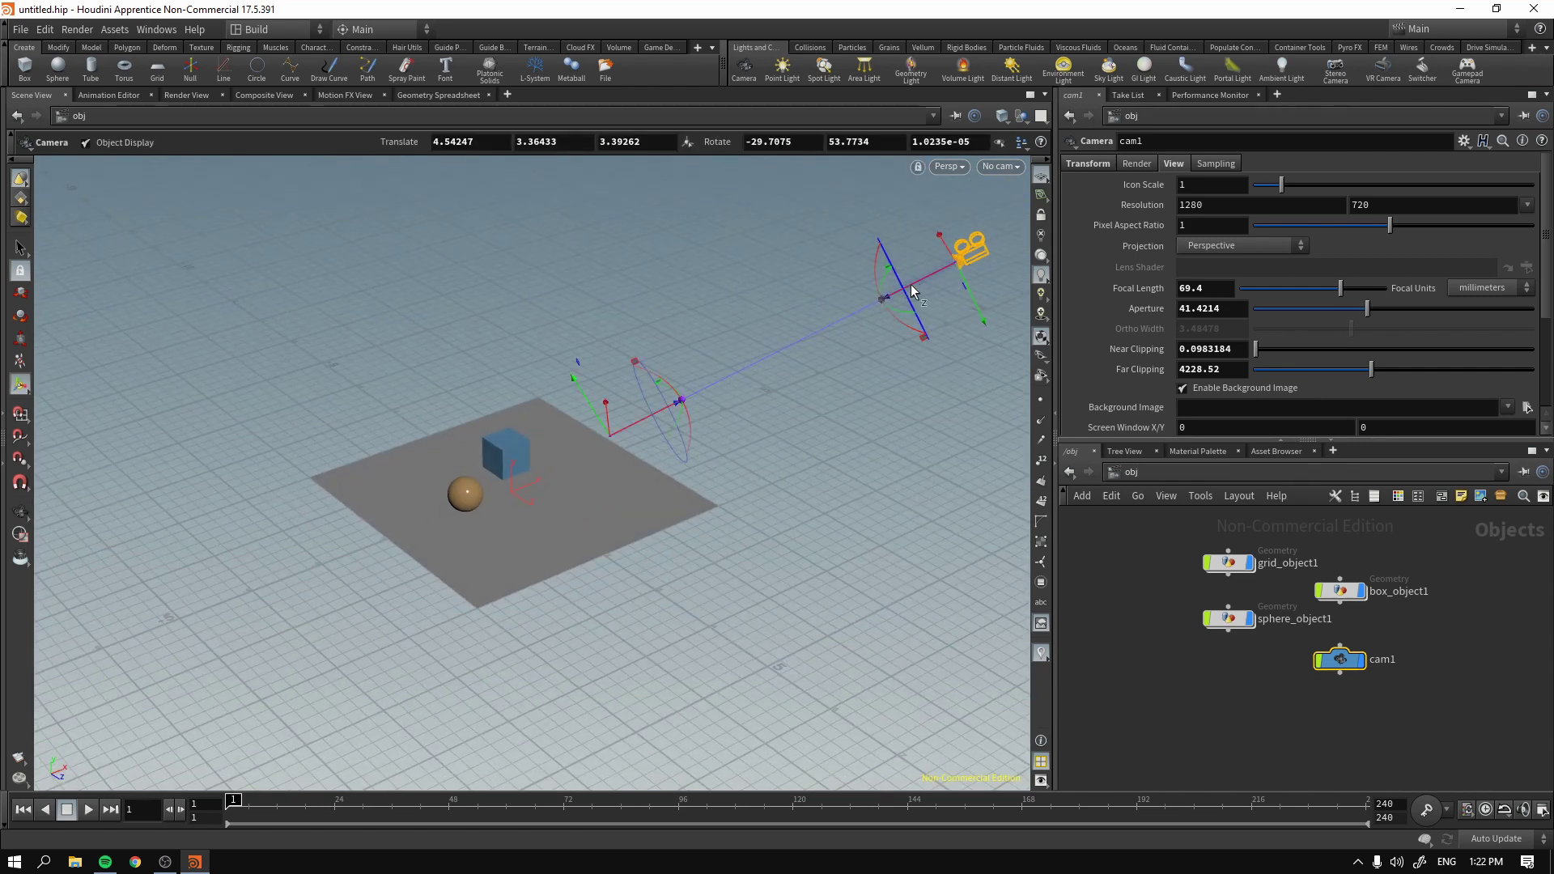
key("Escape")
left_click_drag(943, 281, 863, 379)
scroll(863, 380, "down", 2)
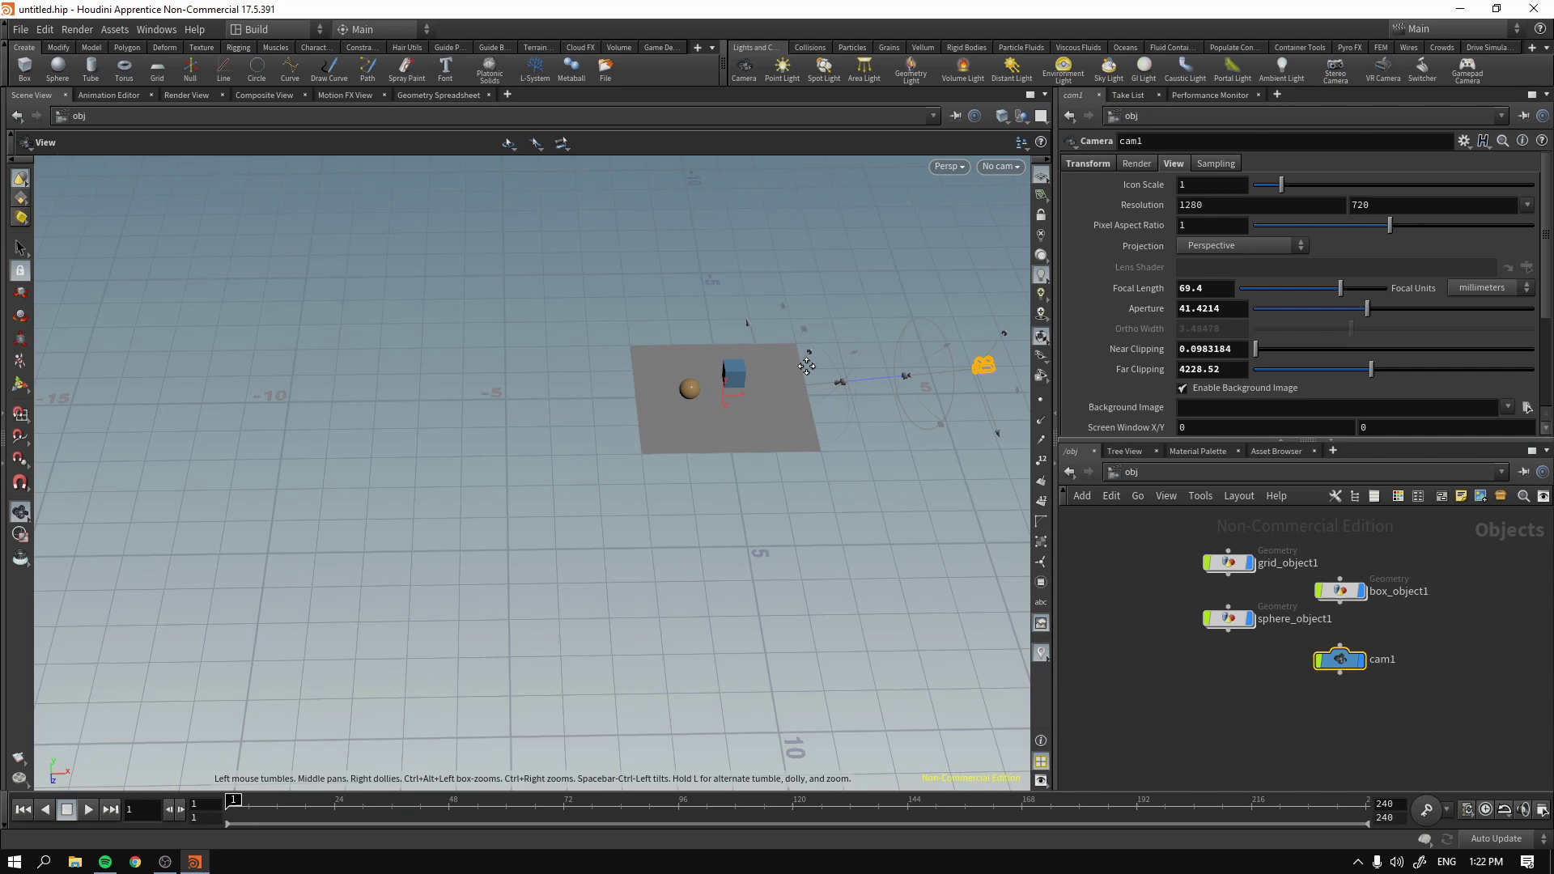
middle_click_drag(863, 379, 721, 392)
scroll(746, 397, "up", 2)
key("Return")
left_click_drag(746, 396, 600, 387)
- Look through cam1, lock it to the viewport and reframe the shot
left_click(1004, 166)
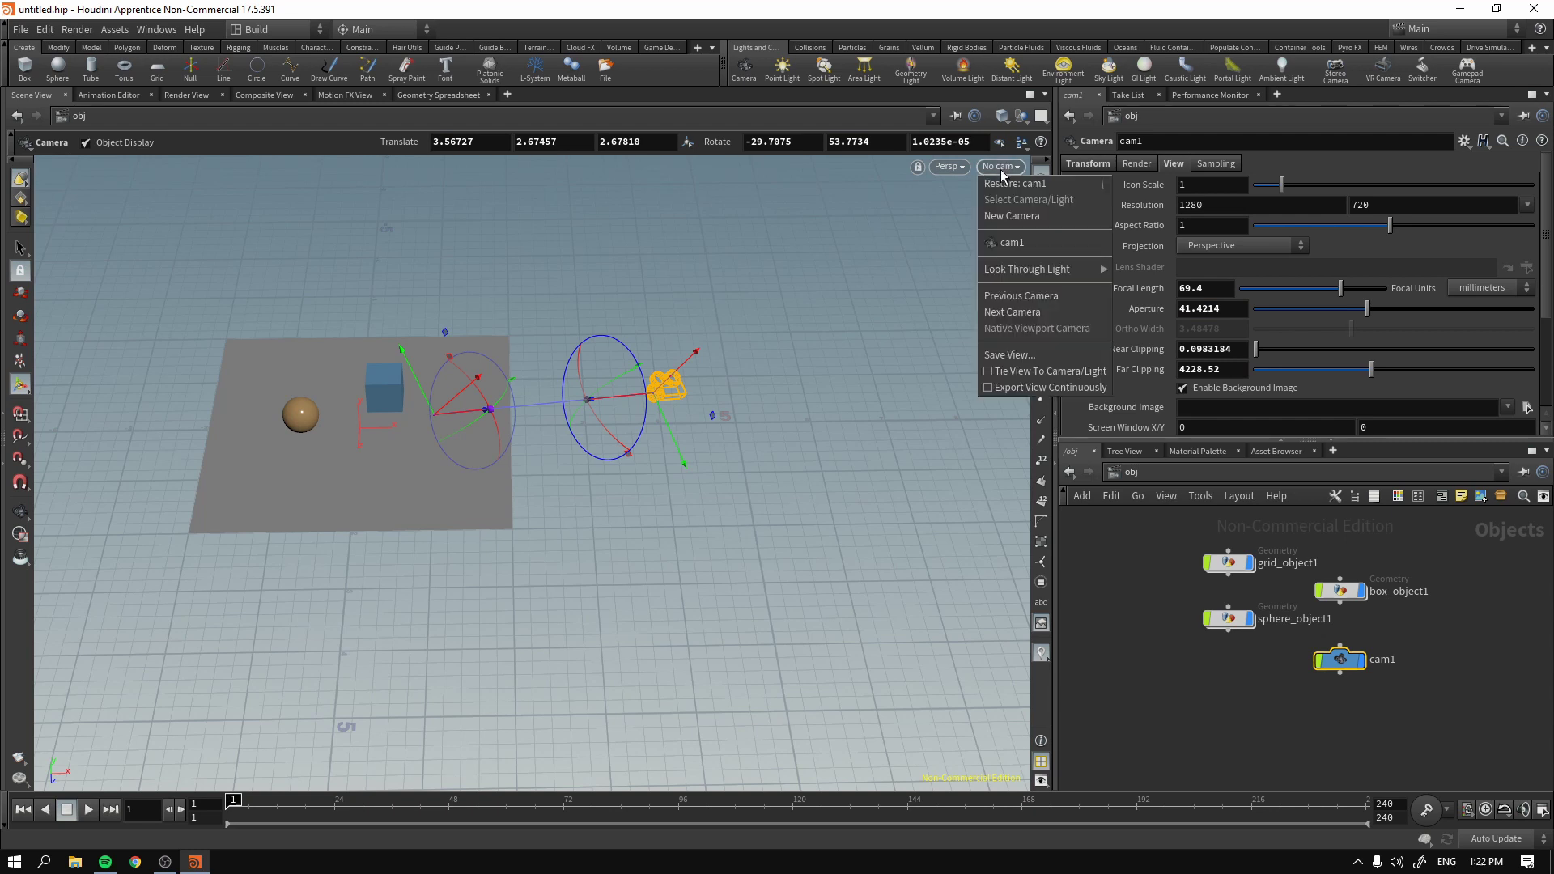
left_click(995, 250)
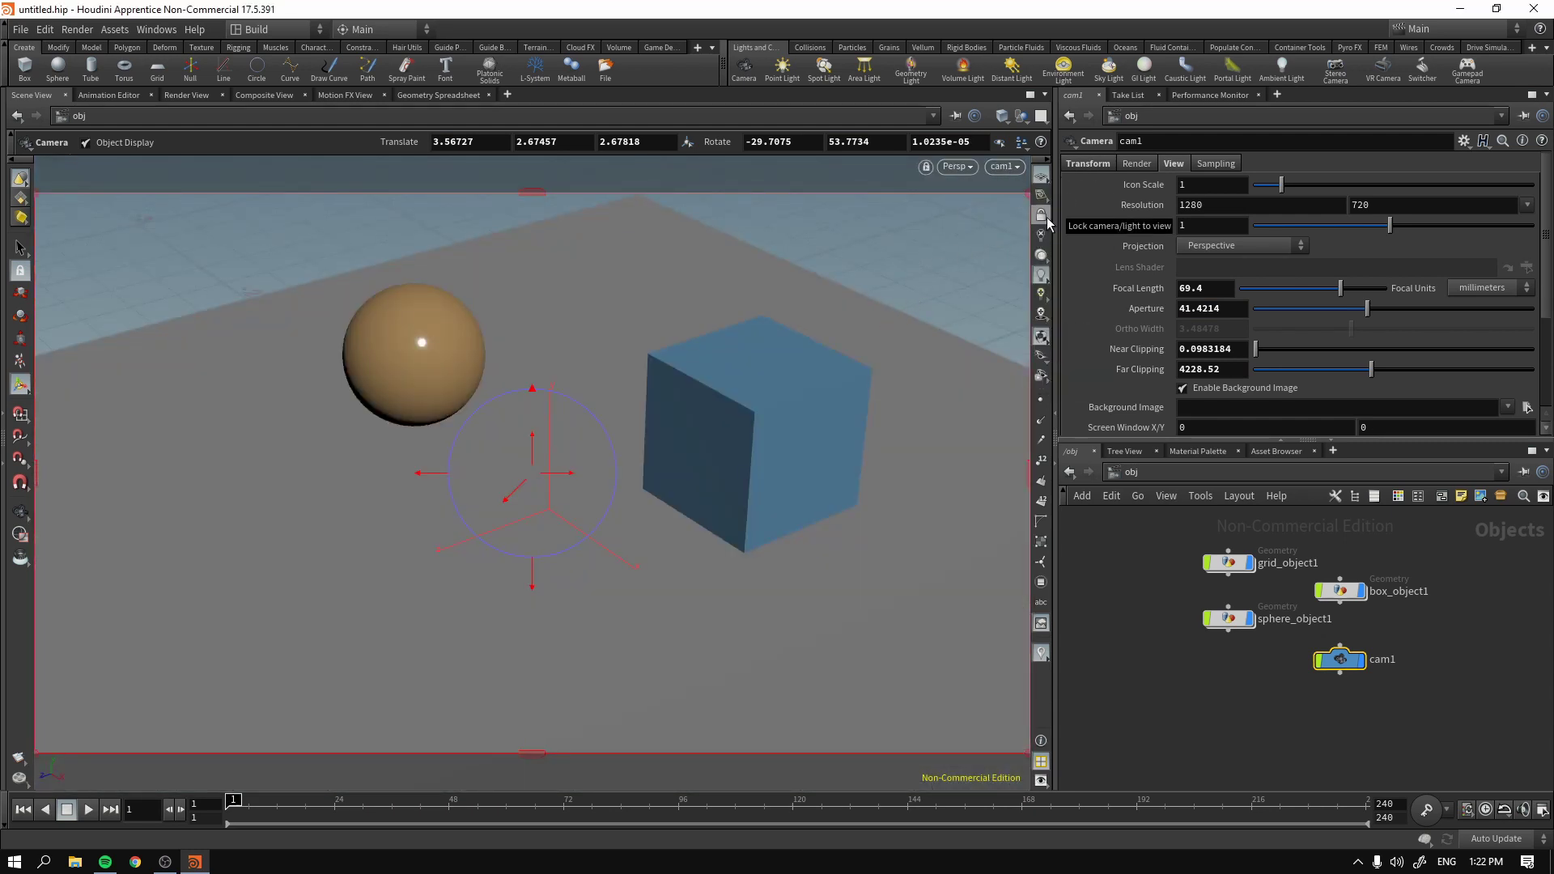
left_click(1042, 214)
key("Escape")
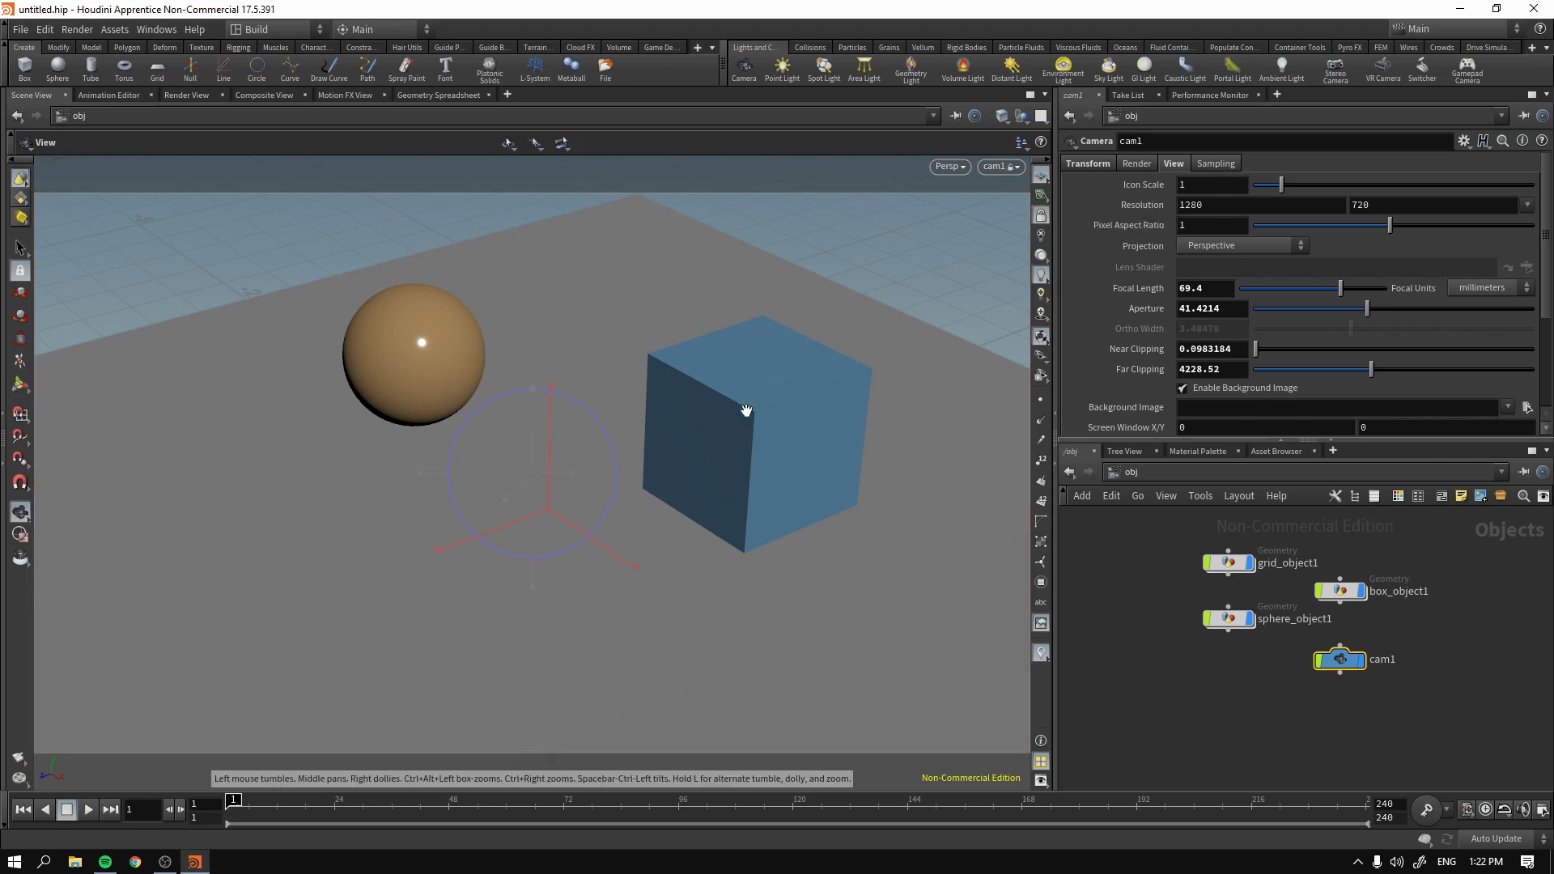
left_click_drag(745, 410, 716, 450)
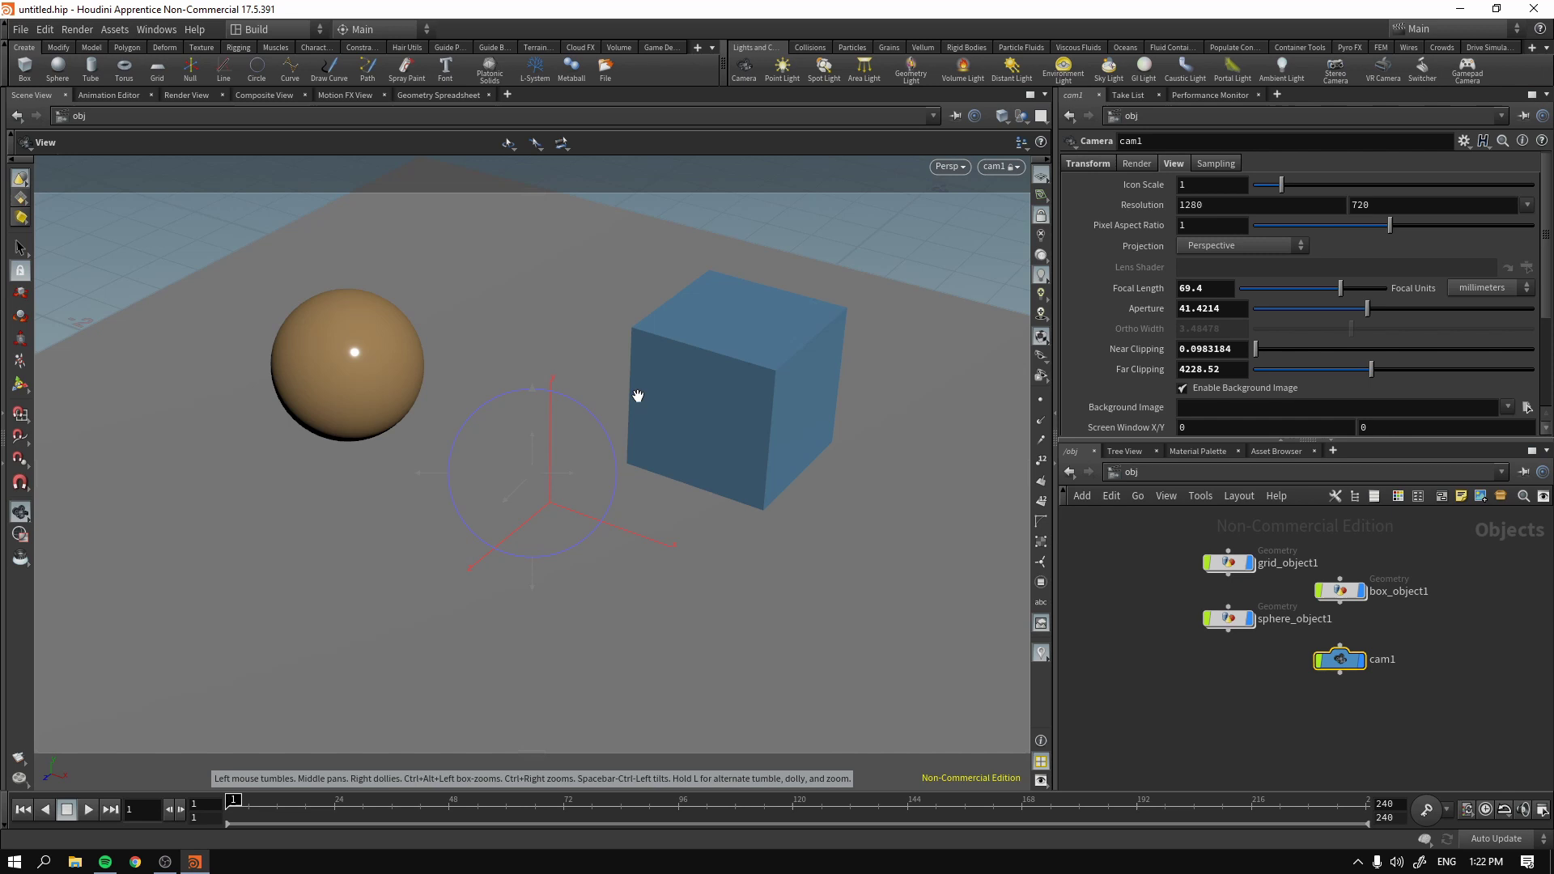
- Unlock cam1 from the viewport, orbit out and bring up its transform handles
left_click(1042, 217)
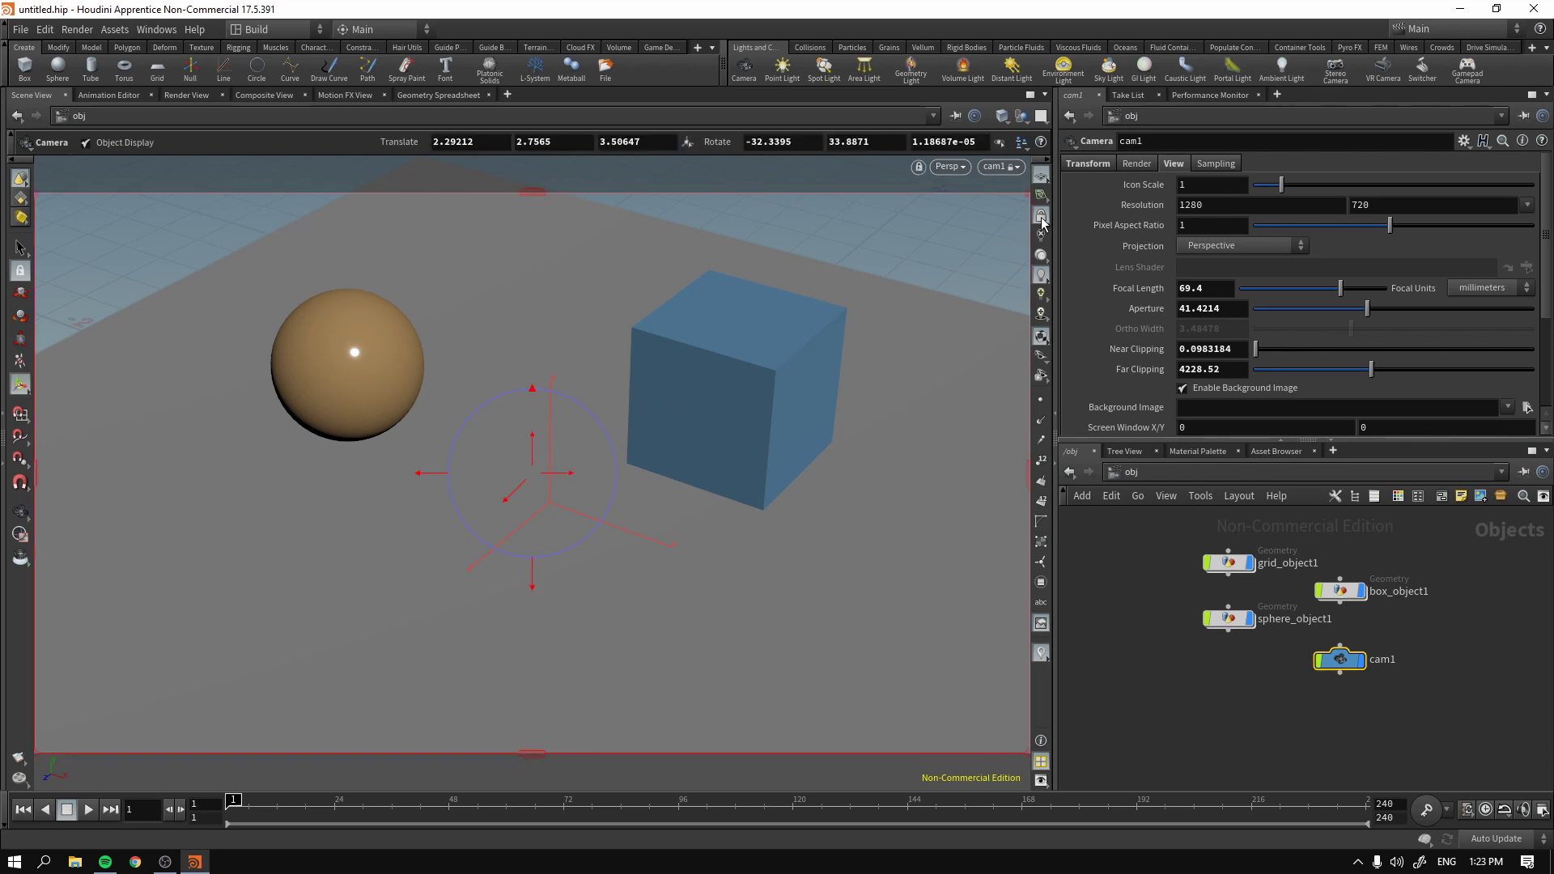
left_click(1042, 217)
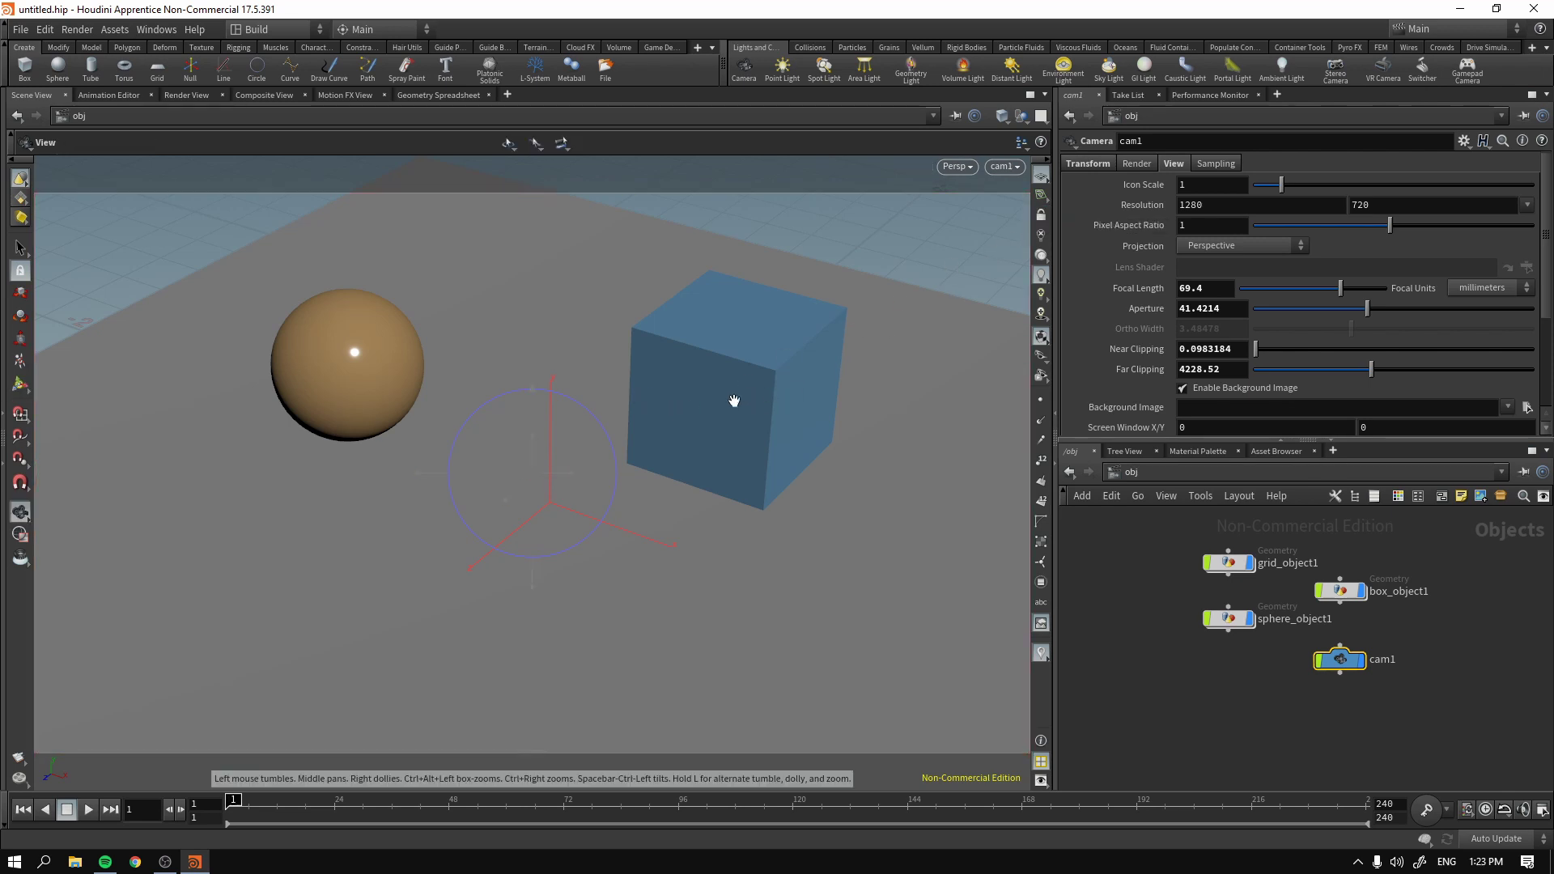
left_click_drag(732, 403, 757, 380)
scroll(757, 381, "down", 5)
key("Return")
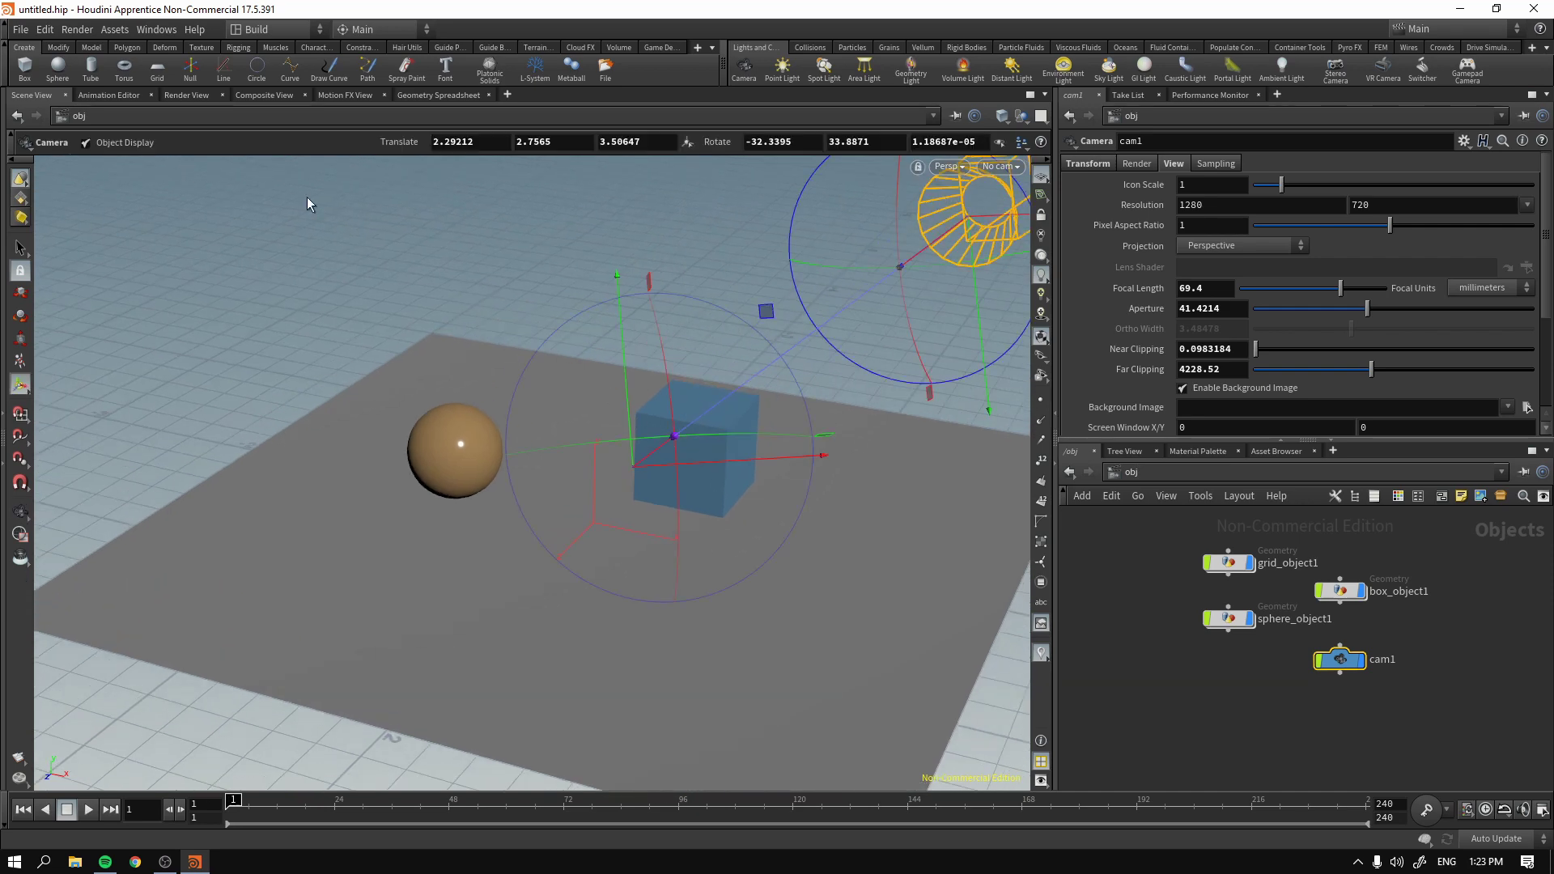
- Set the Render View camera to /obj/cam1 and start an interactive render
left_click(187, 96)
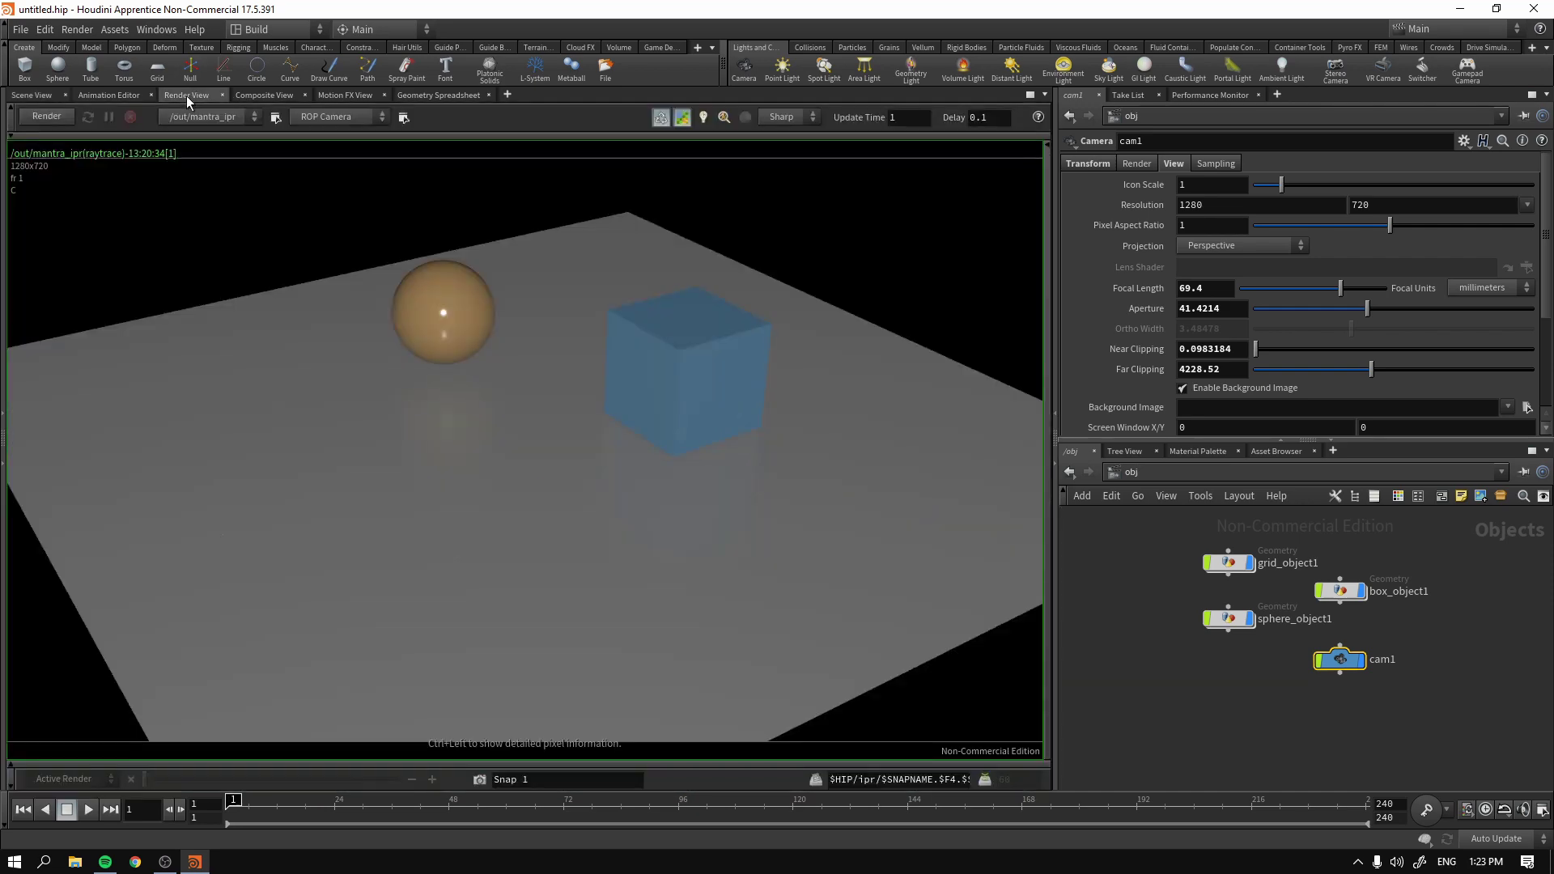
left_click(348, 119)
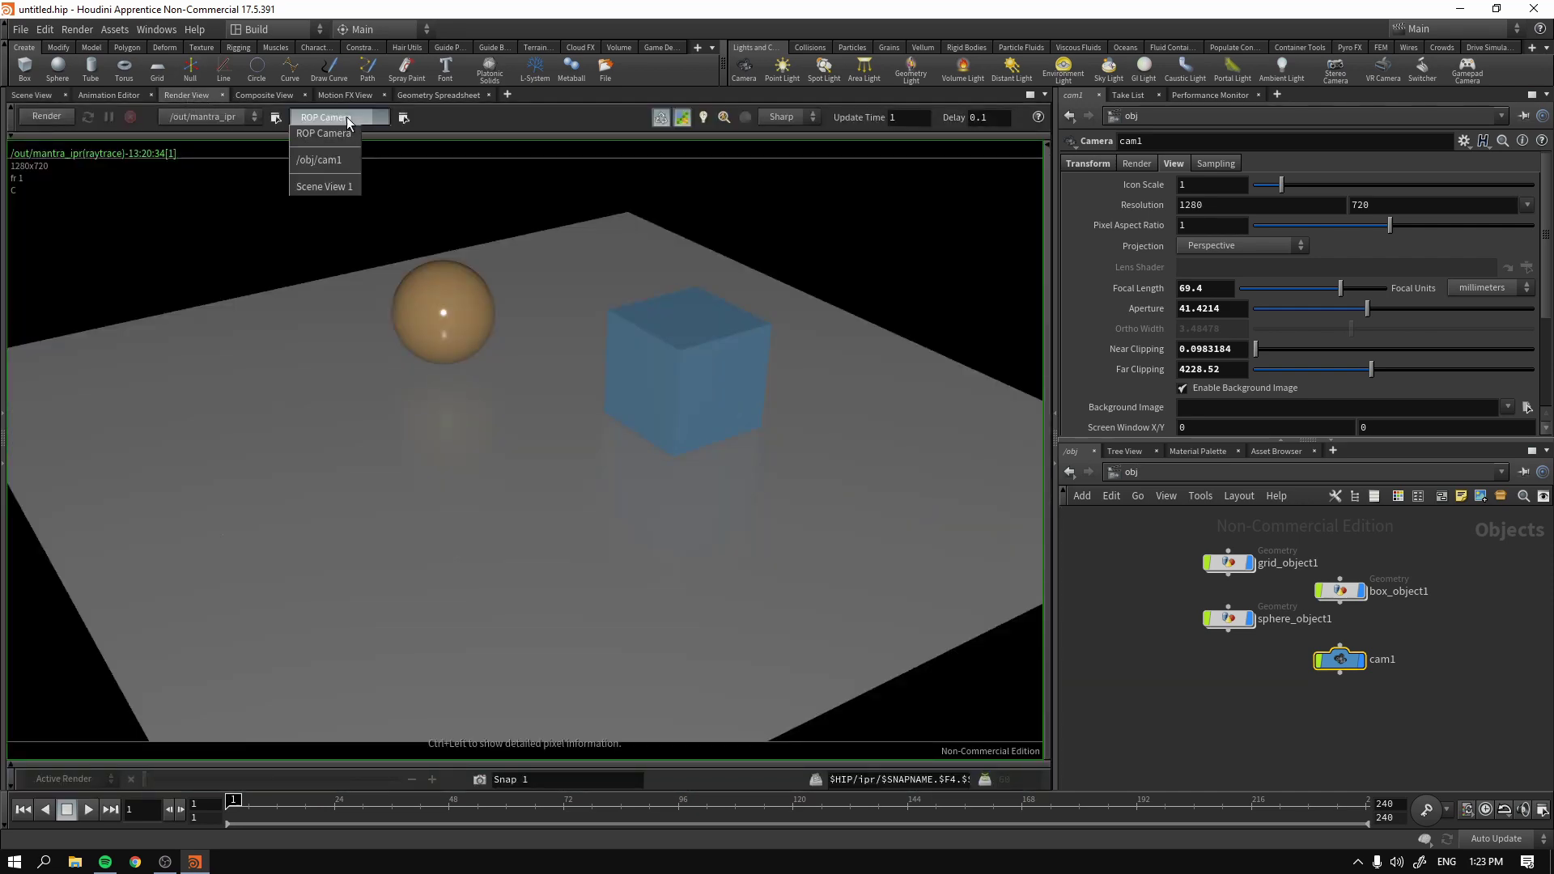
left_click(334, 164)
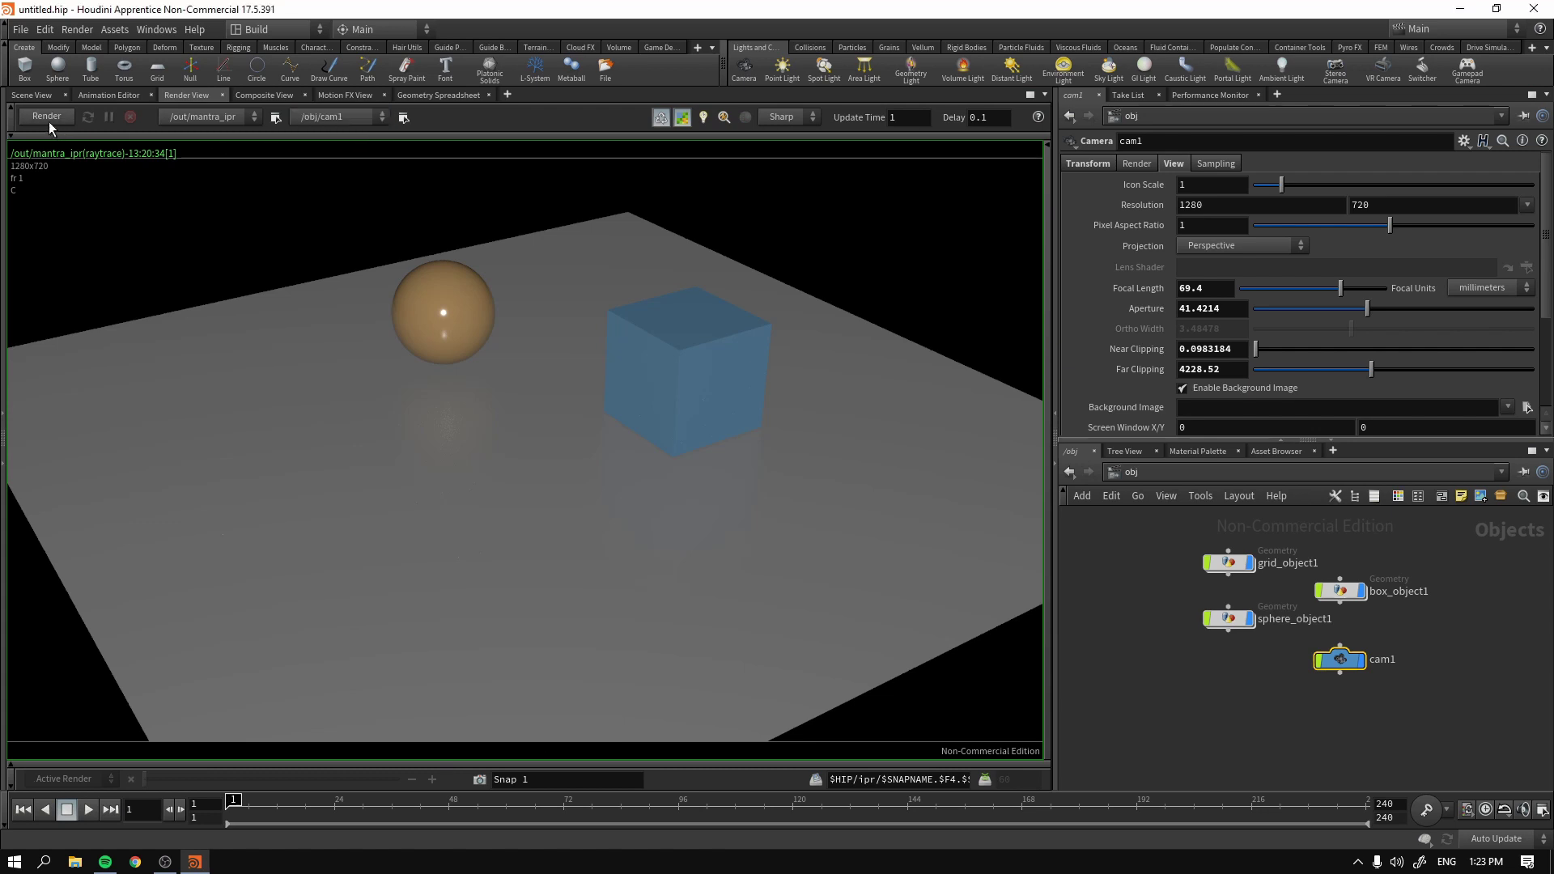
left_click(48, 122)
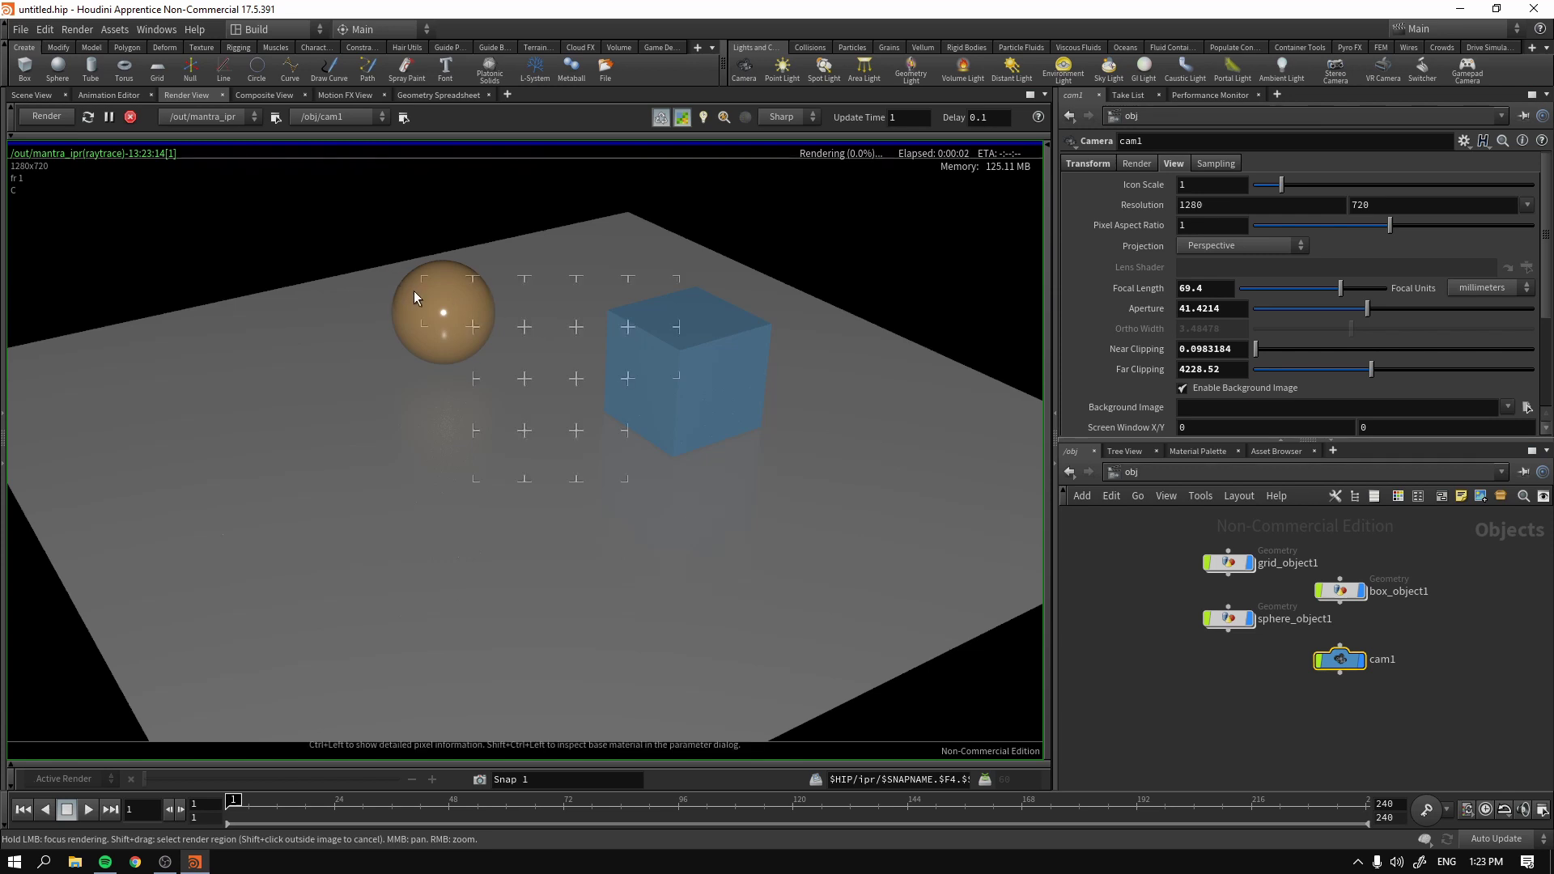
- Compare with the viewport looking through cam1, then stop the render and return to Scene View
left_click(31, 95)
left_click(1002, 166)
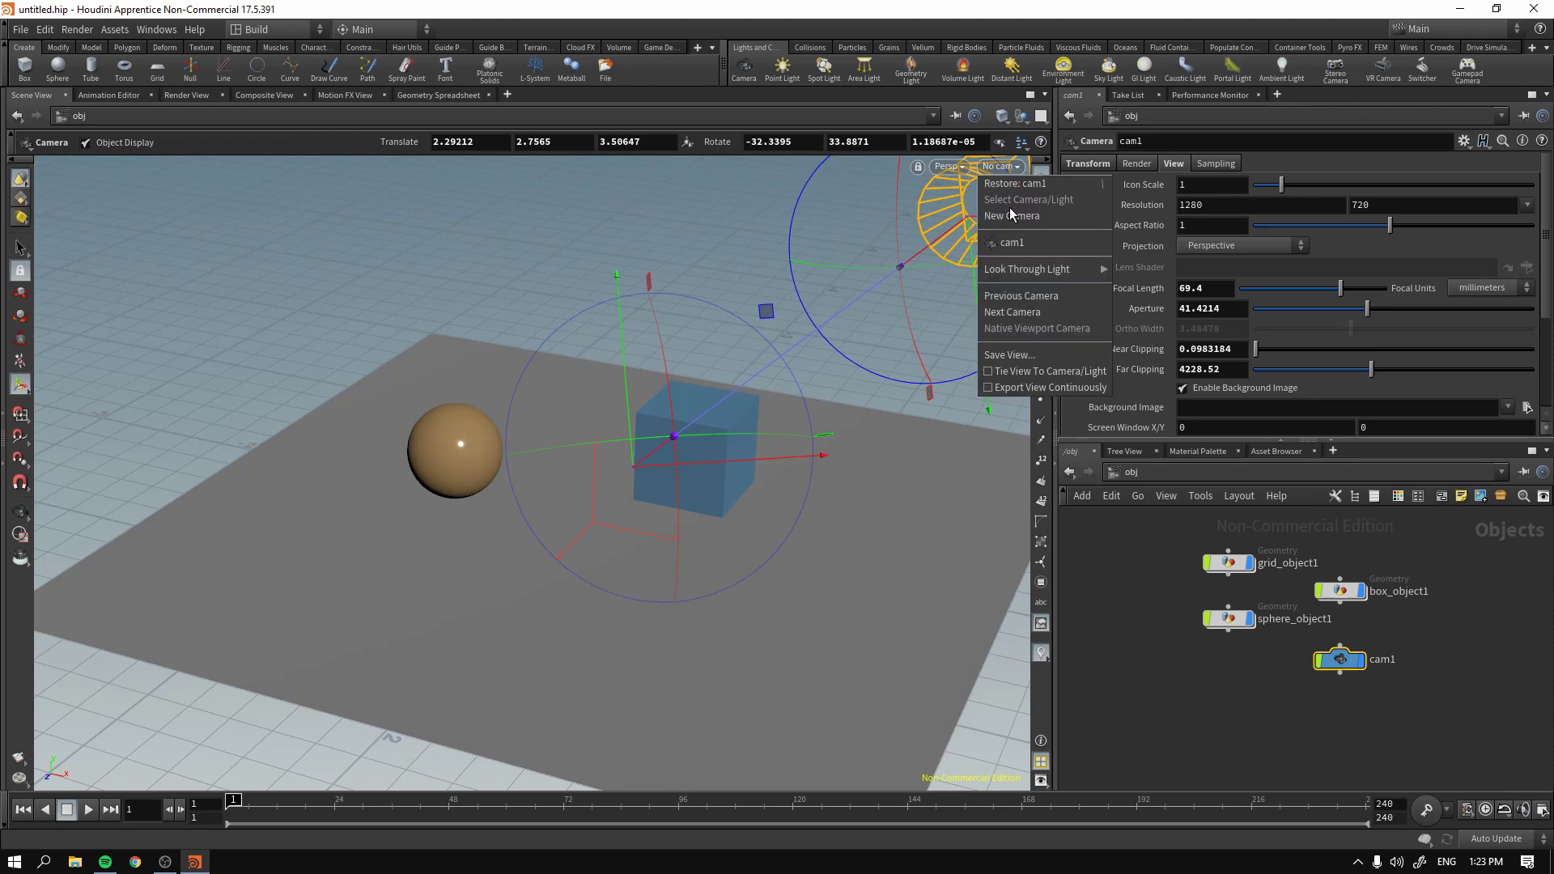
left_click(1016, 243)
left_click(187, 95)
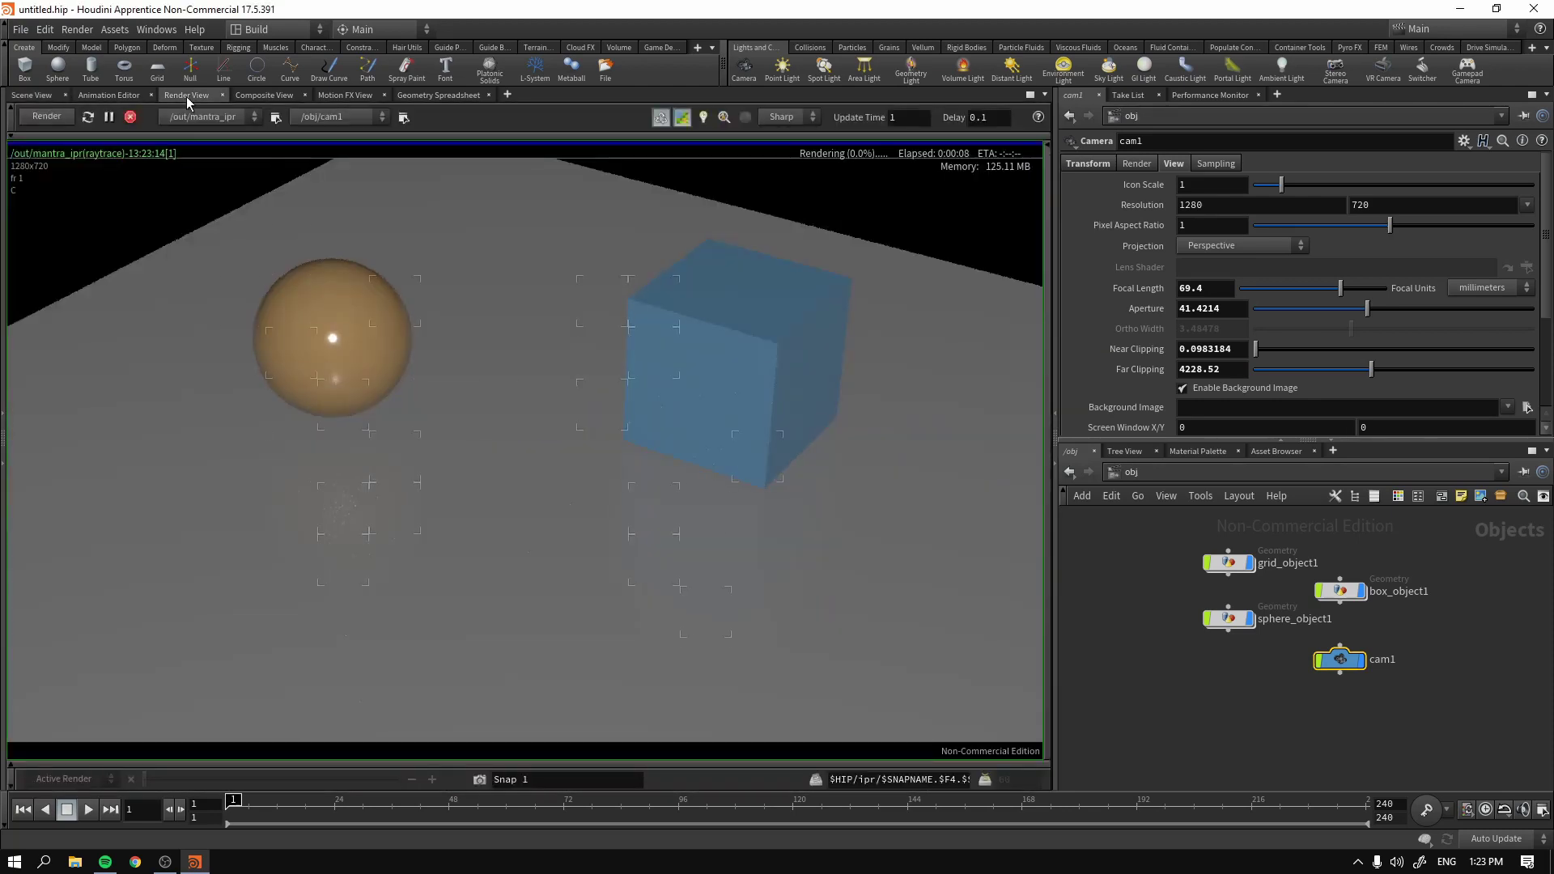
left_click(130, 116)
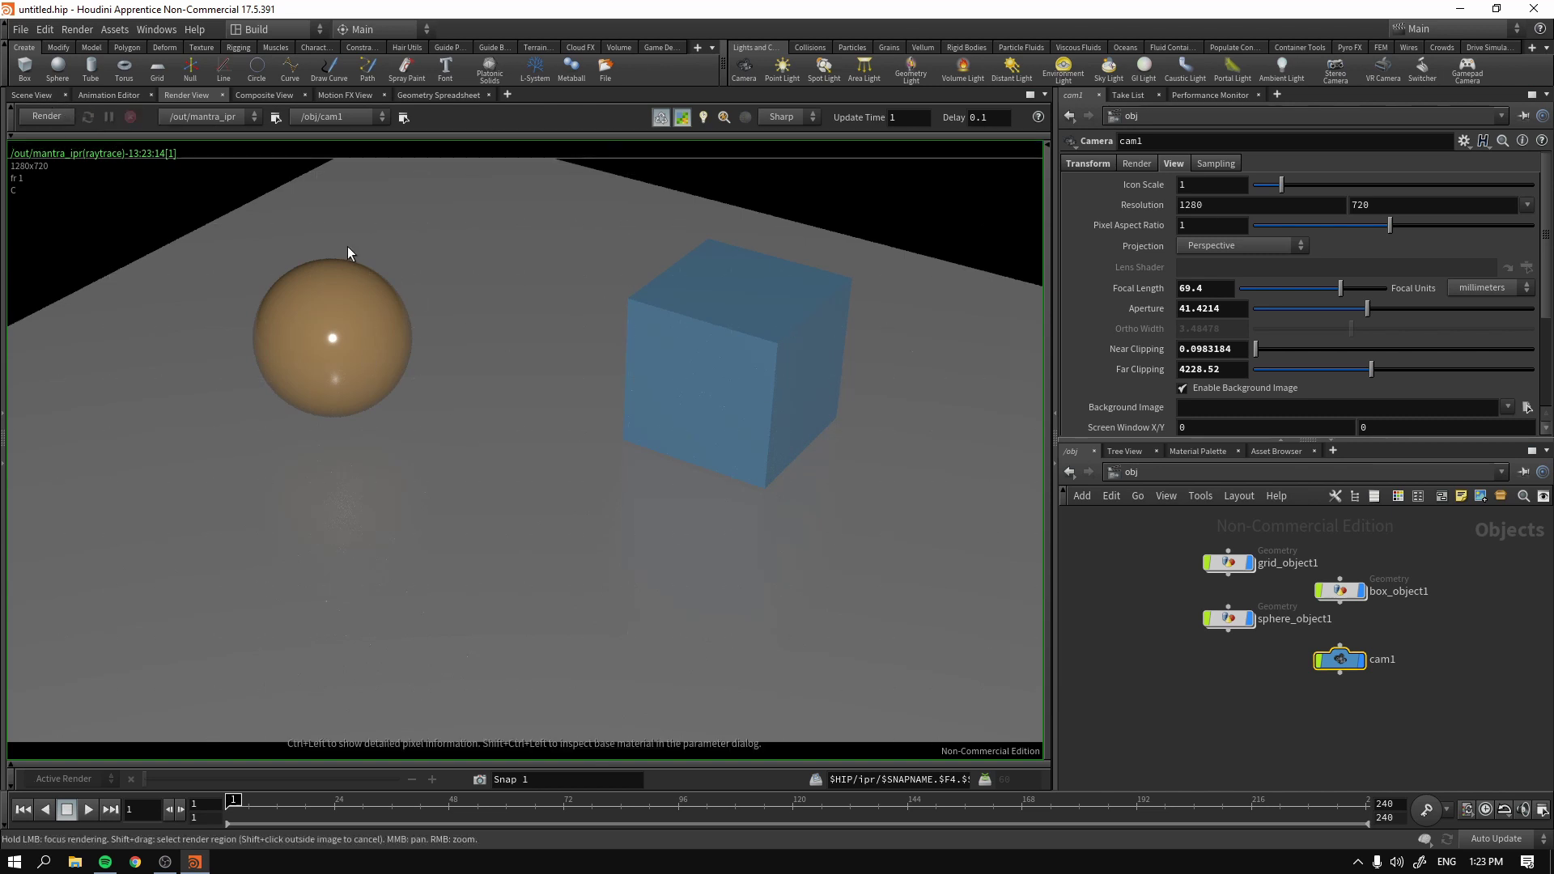
left_click(42, 102)
- Place an area light in the scene and tilt it to about -63.7 degrees
left_click_drag(601, 399, 652, 333)
key("Return")
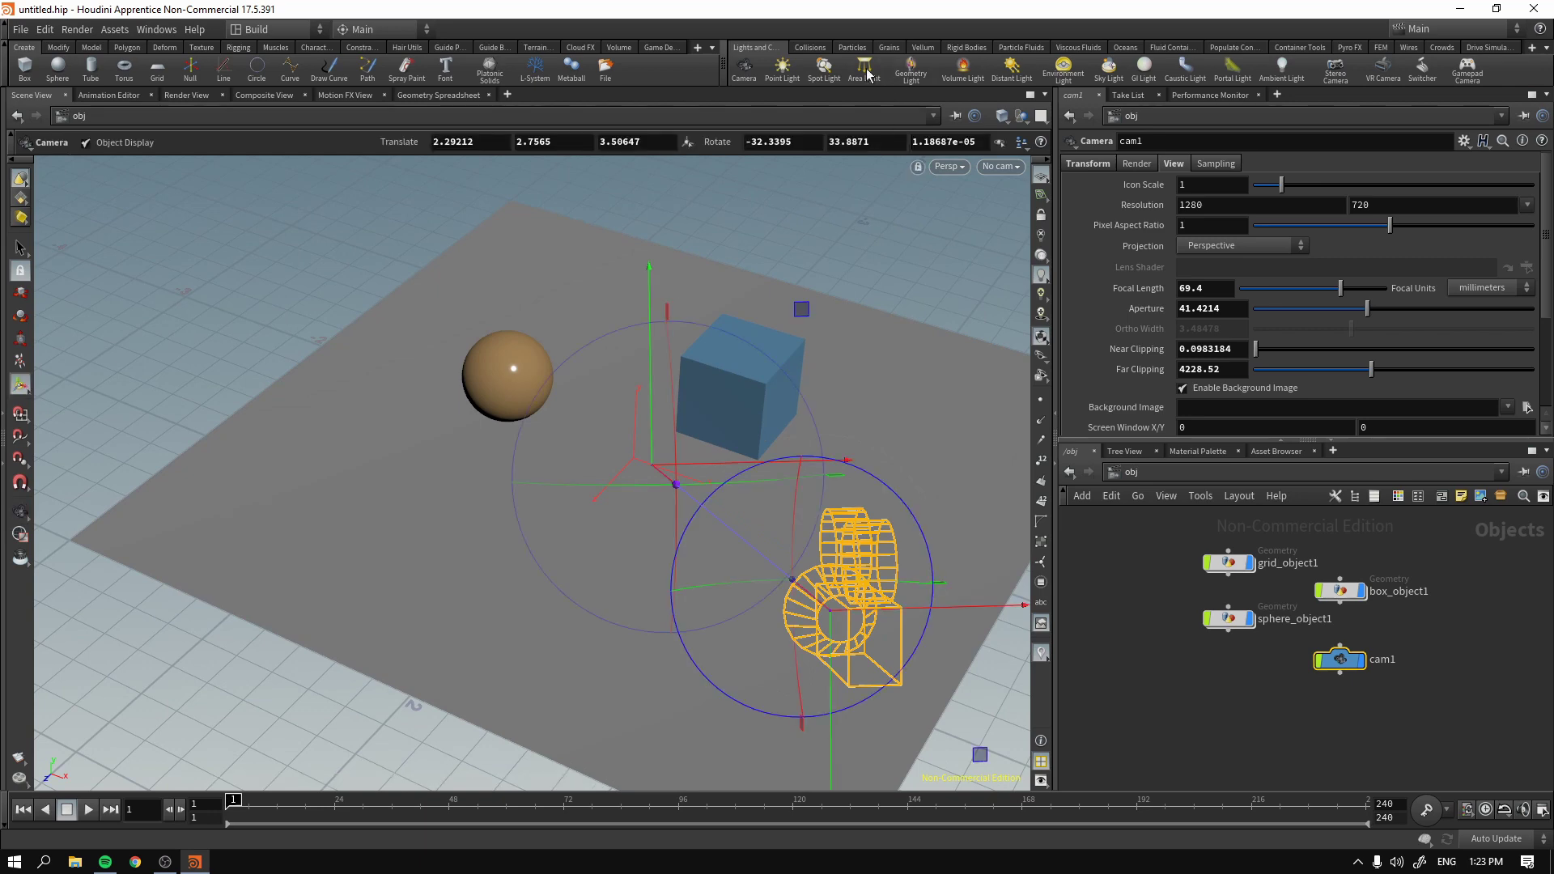
left_click(865, 73)
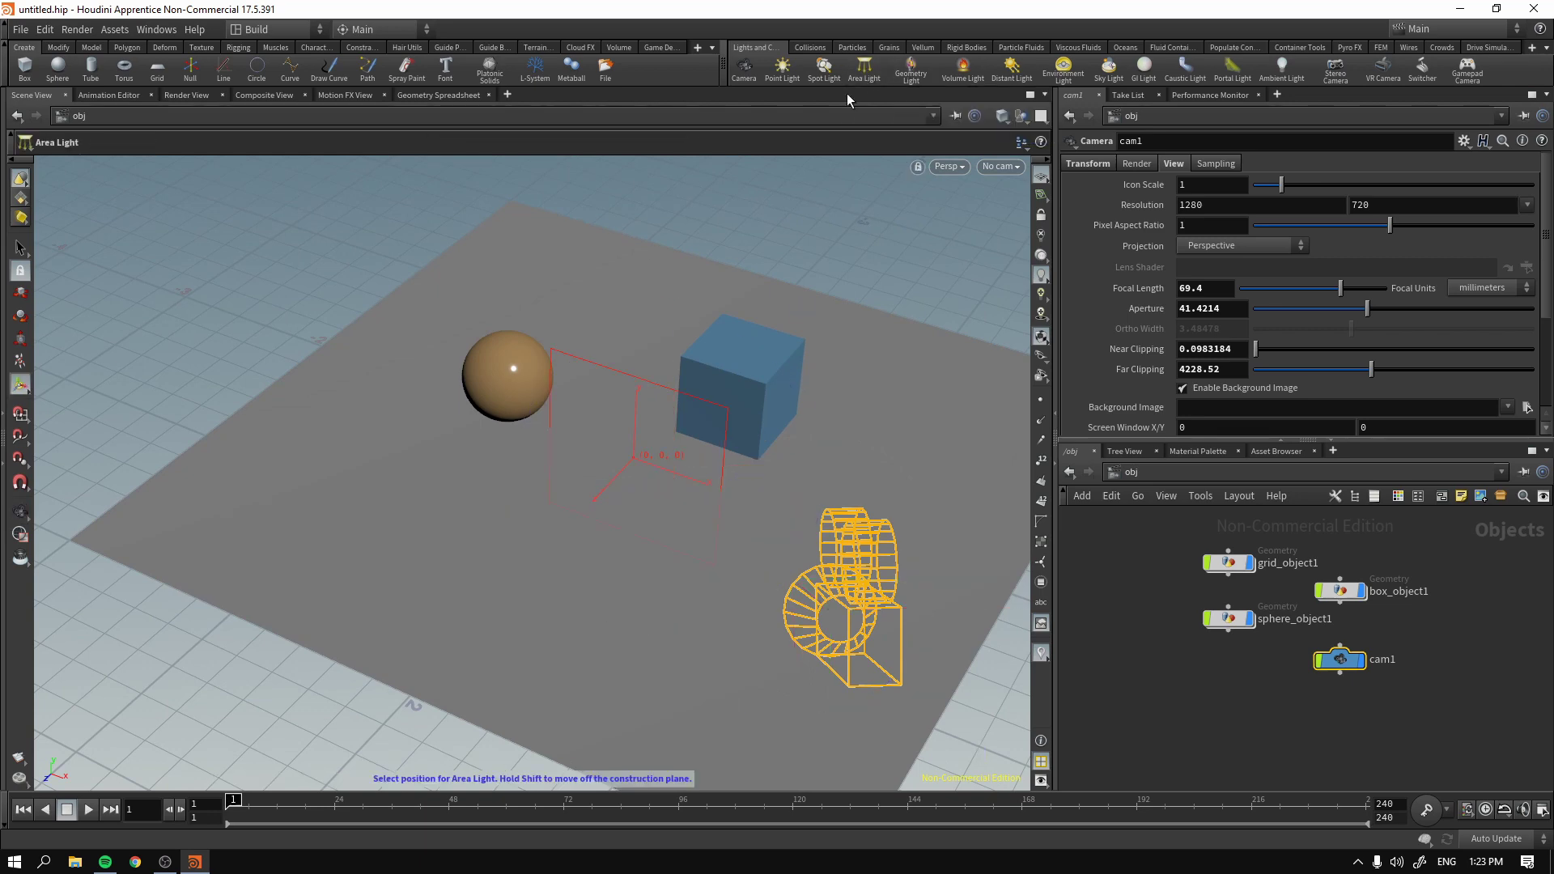
left_click(765, 290)
left_click_drag(897, 237, 658, 289)
key("Escape")
middle_click_drag(658, 289, 711, 340)
key("Return")
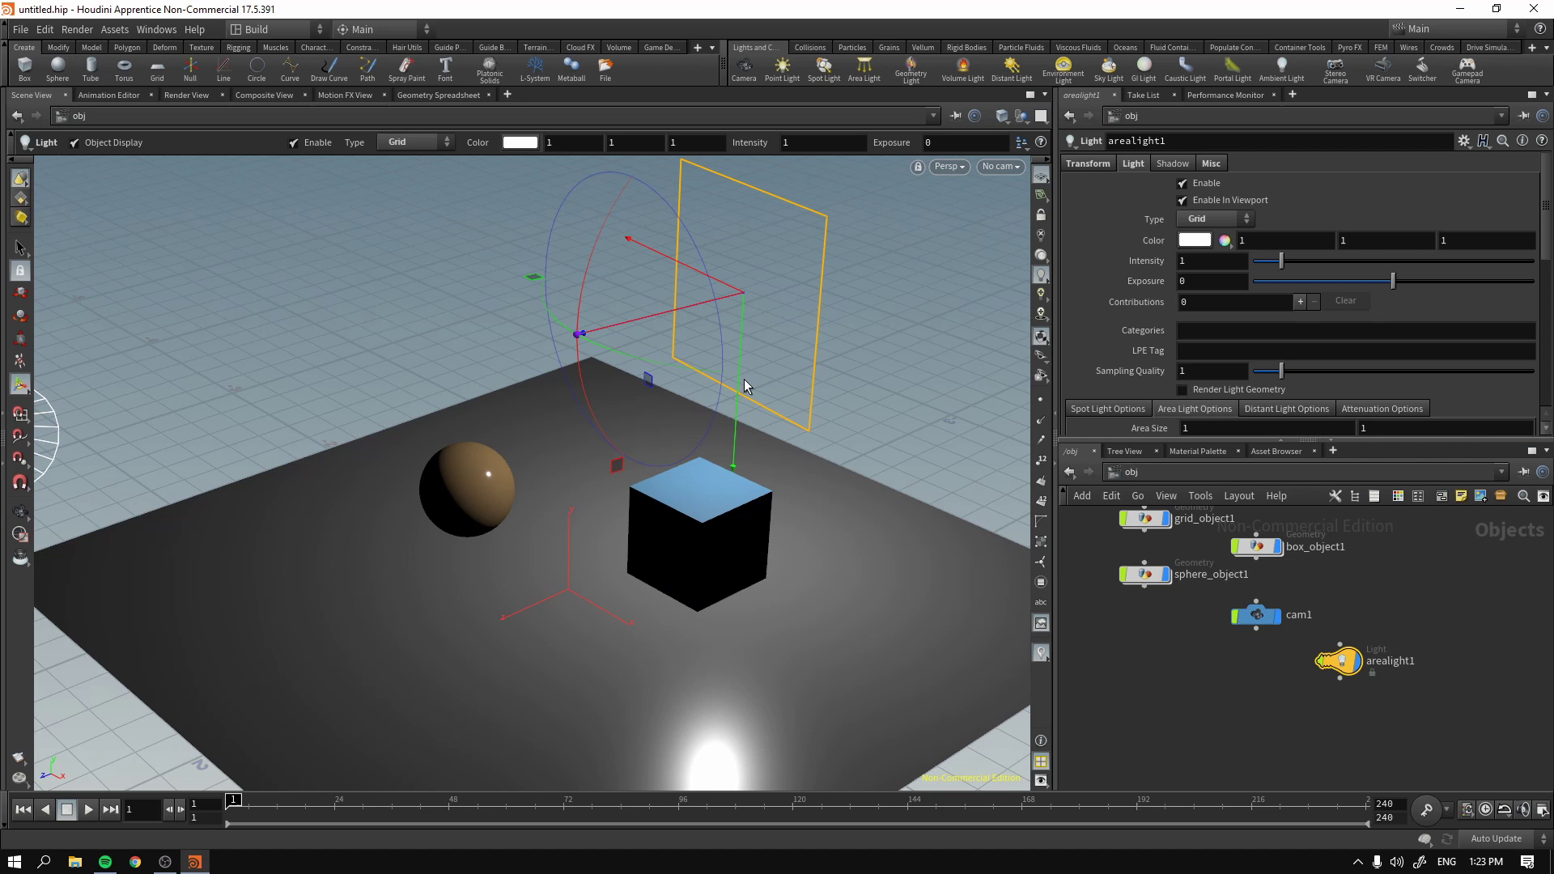
left_click_drag(590, 230, 667, 343)
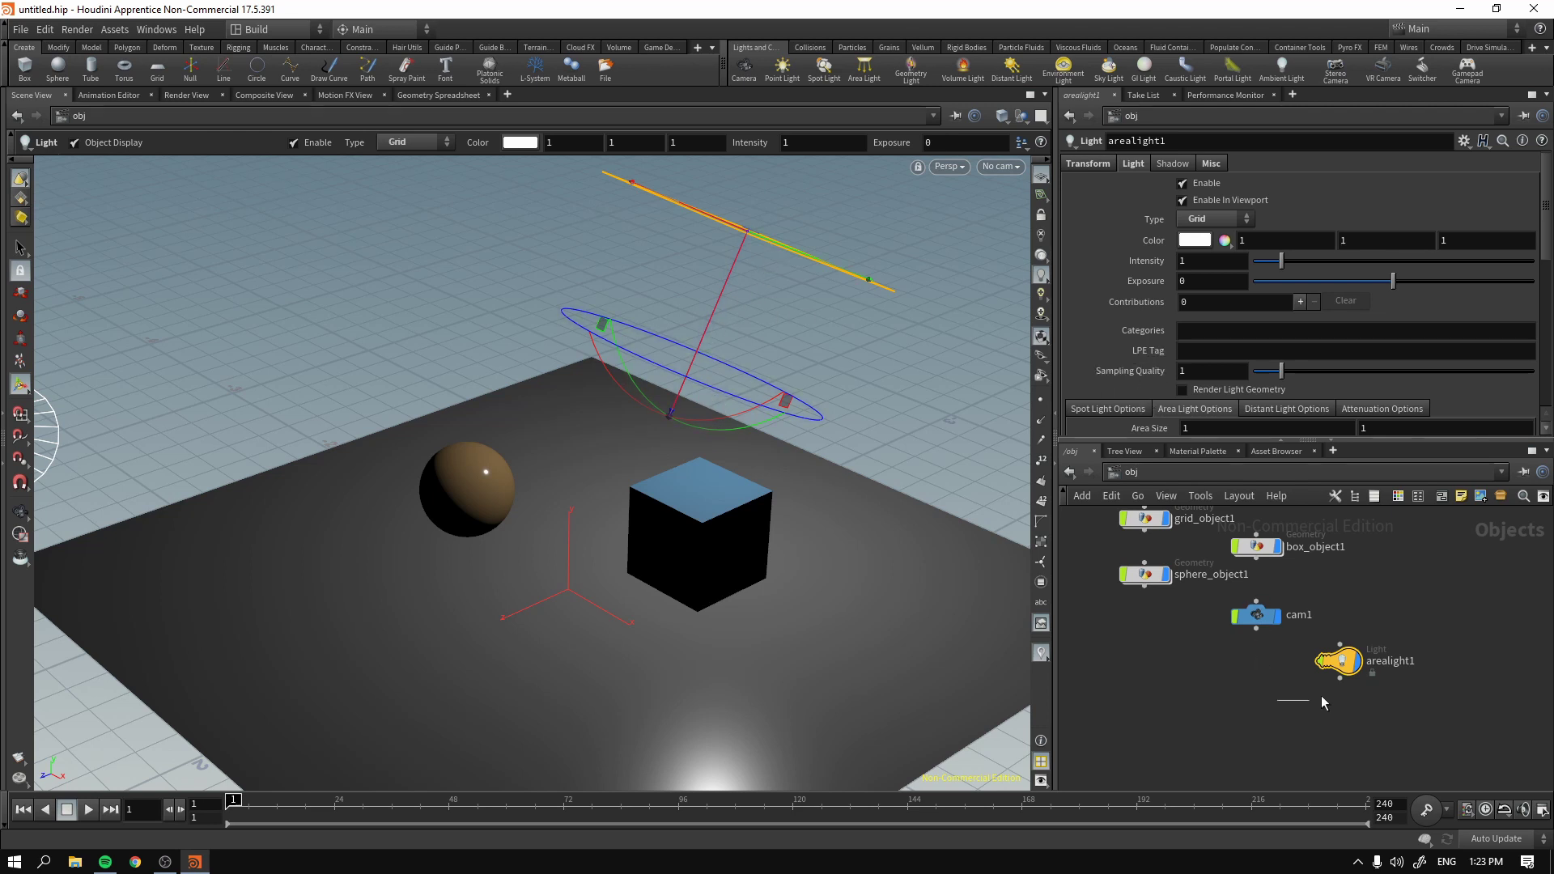
- Enlarge arealight1's area size to 3.2 and turn it flat above the grid
scroll(1142, 322, "down", 3)
middle_click_drag(1124, 323, 1124, 323)
left_click_drag(1367, 678, 1407, 622)
middle_click_drag(1130, 343, 1296, 314)
left_click_drag(851, 341, 634, 235, "alt")
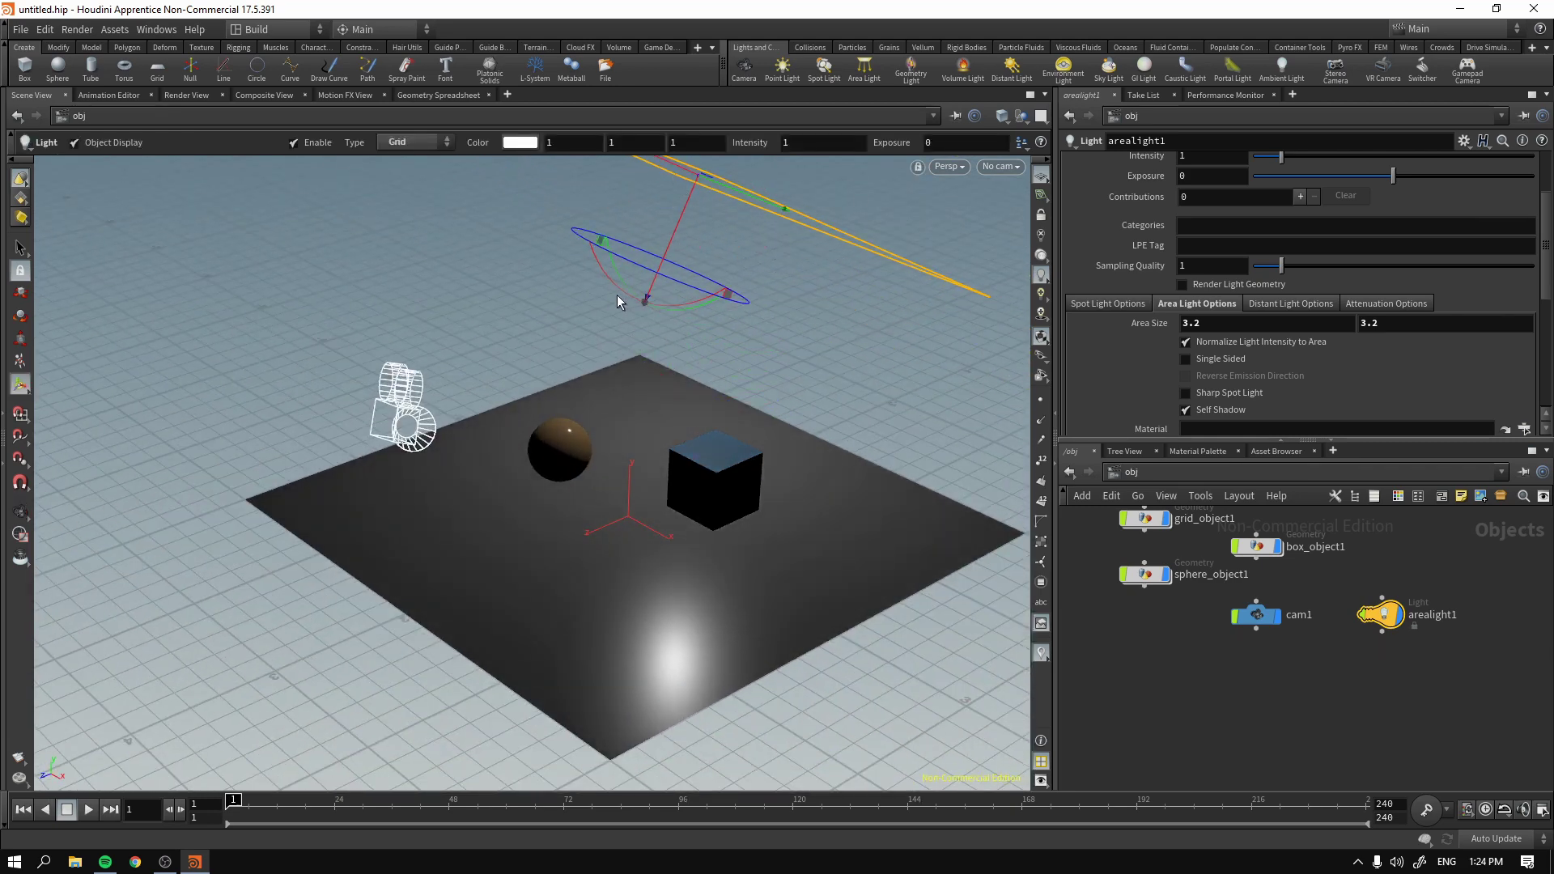
left_click_drag(617, 301, 652, 287)
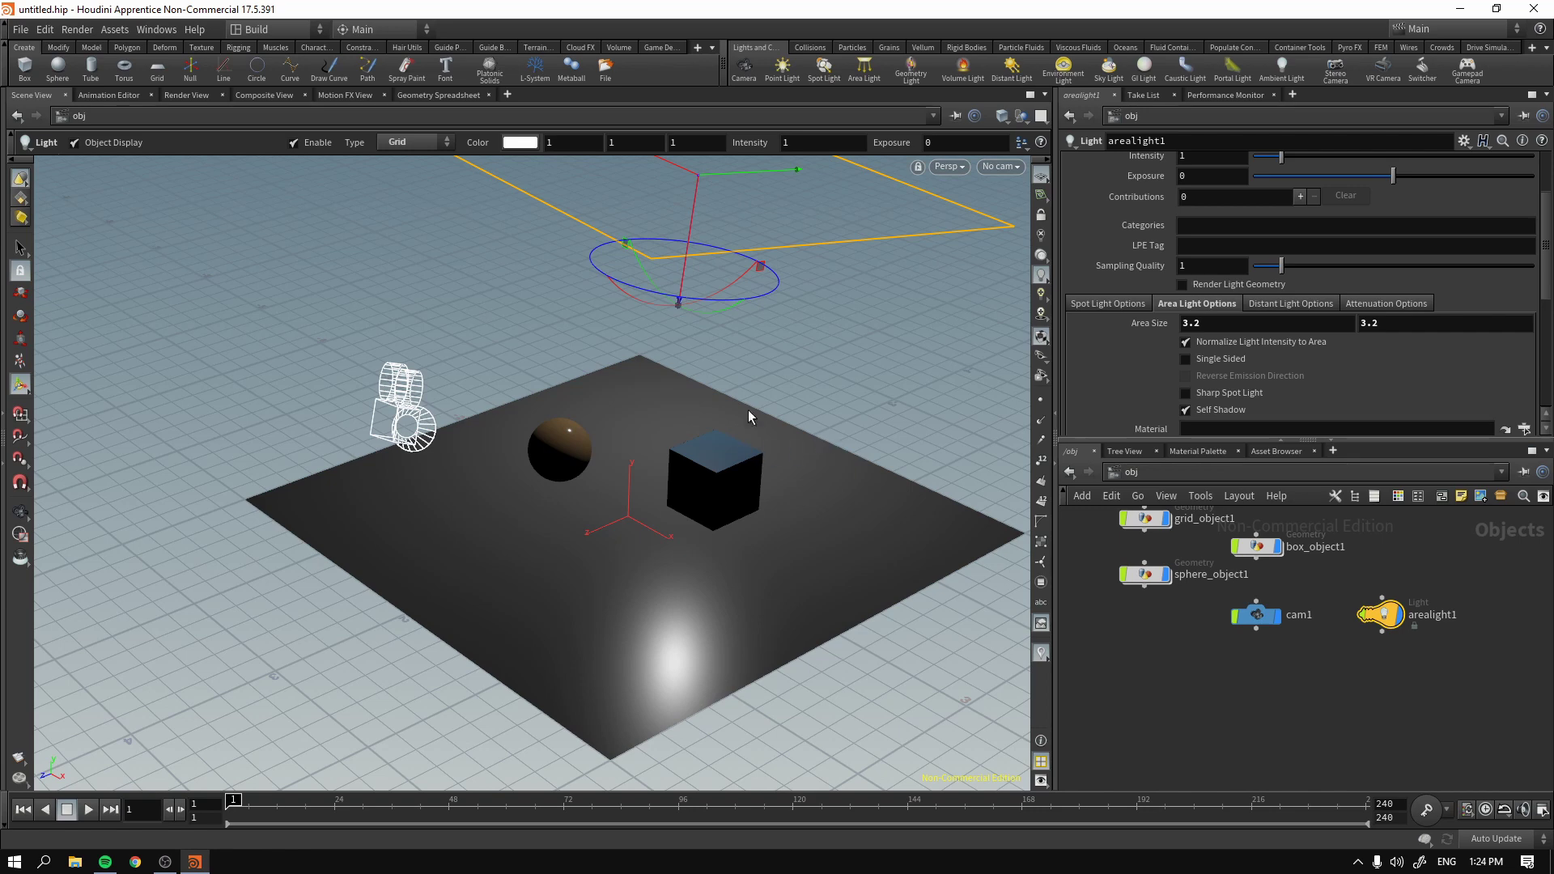
- Re-render through cam1 to see the area light's soft shadows, then stop and zoom in
left_click(186, 96)
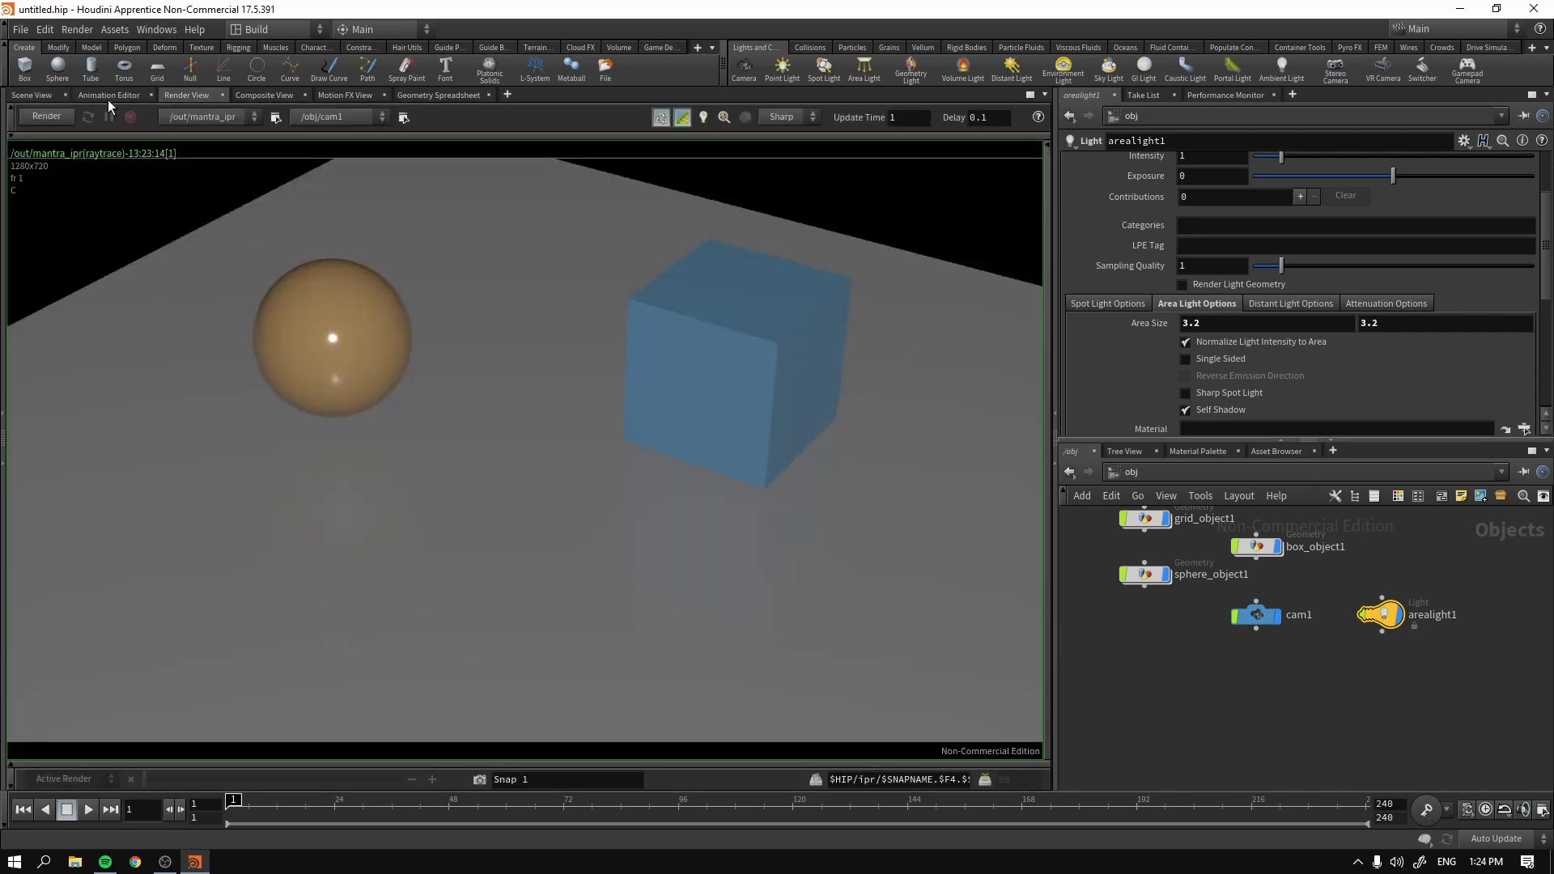
left_click(47, 117)
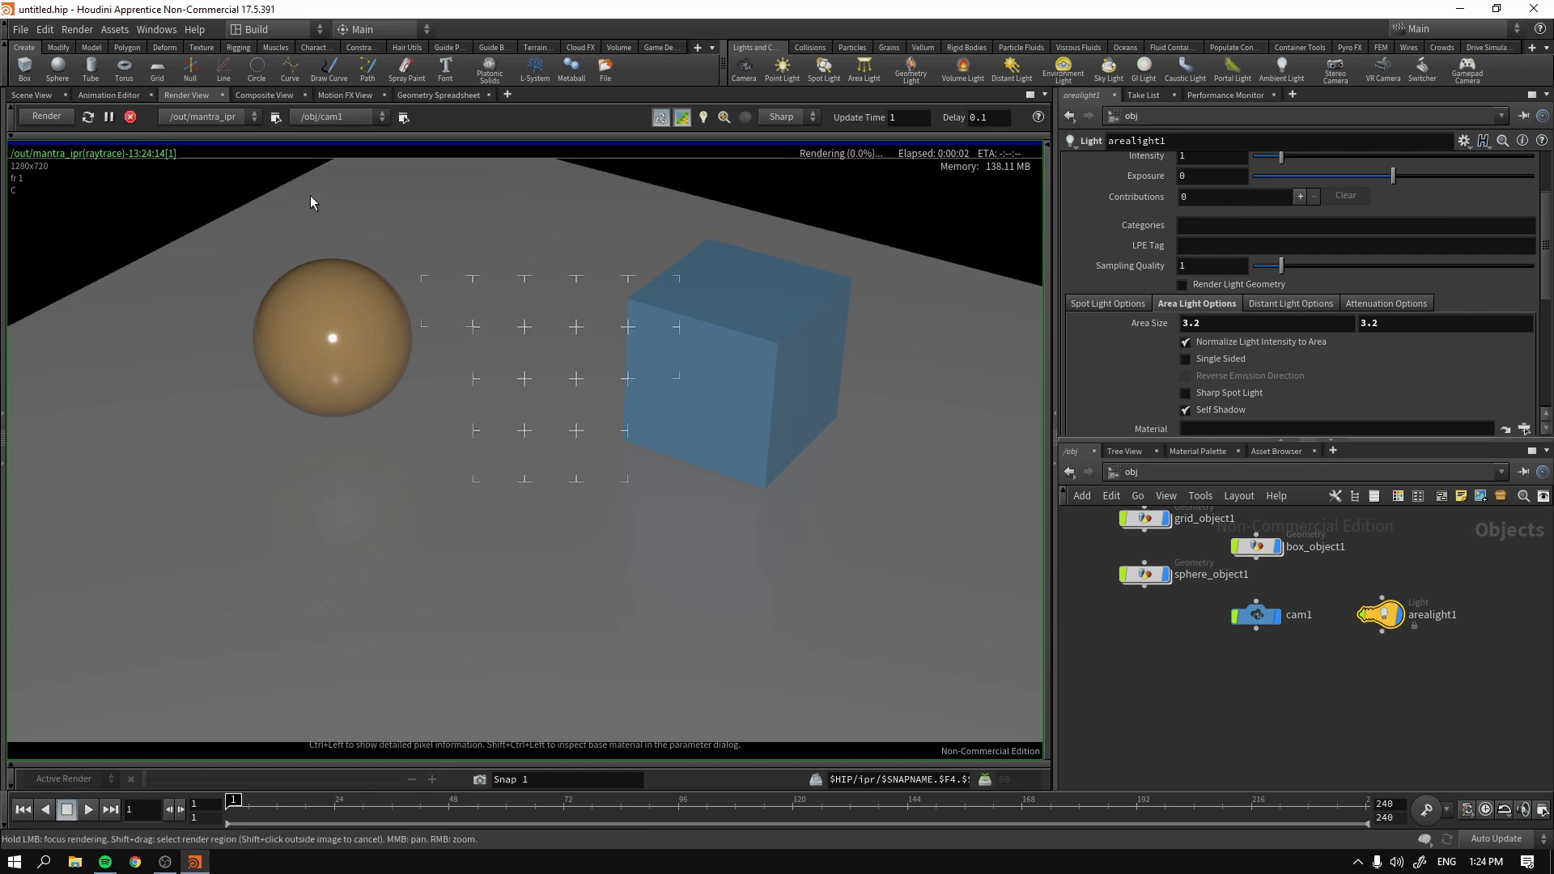
left_click(131, 119)
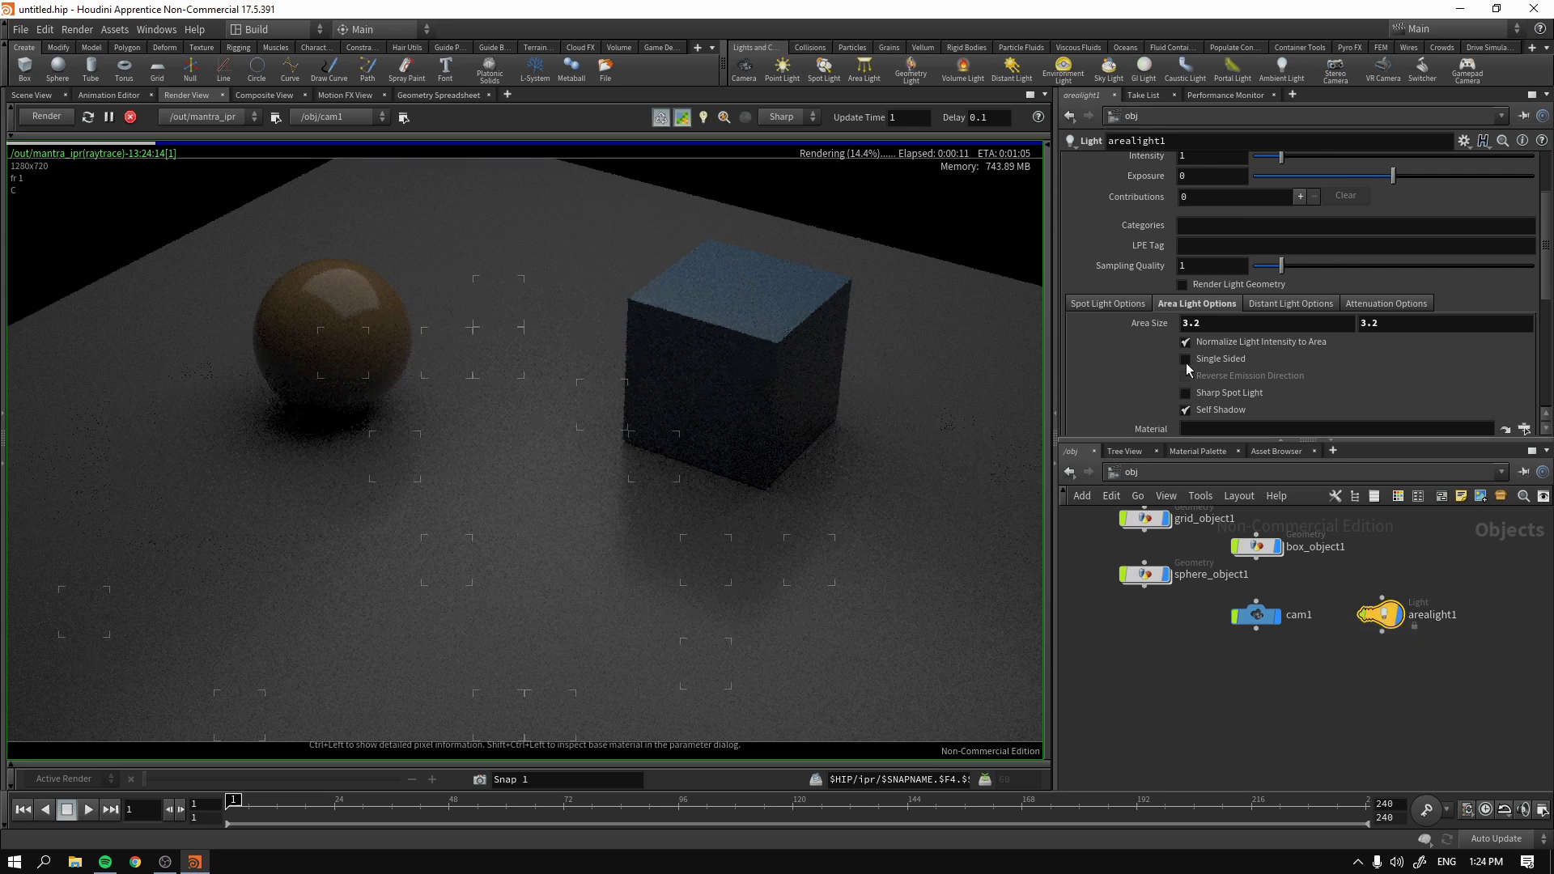
scroll(1123, 358, "up", 2)
scroll(1124, 358, "up", 1)
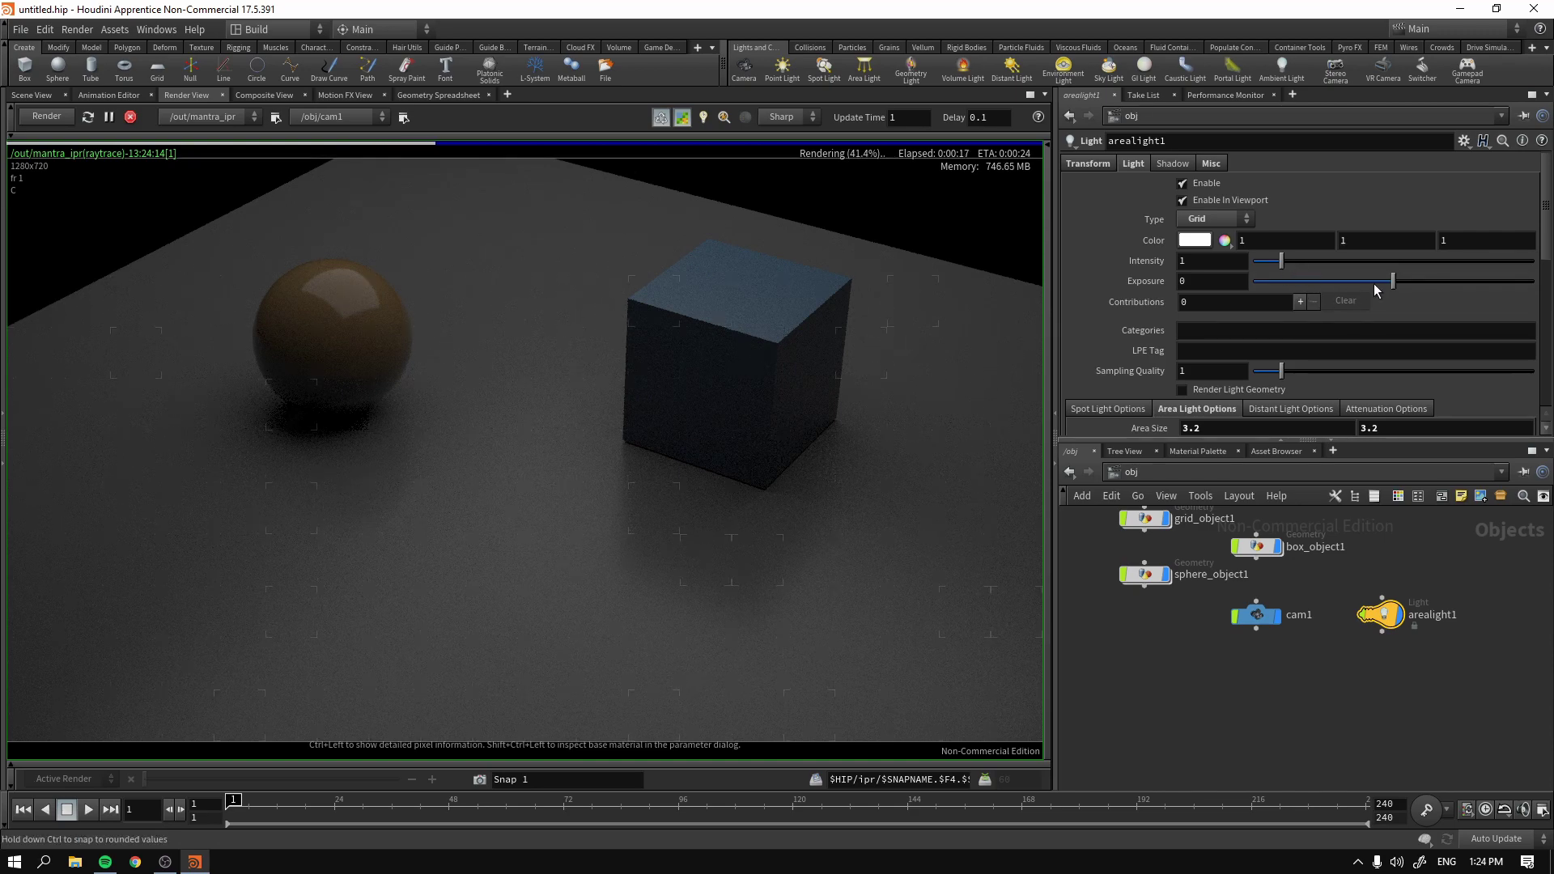
- Raise the area light's exposure to 2.37 and toggle Preview off and on to refresh
left_click_drag(1396, 285, 1415, 287)
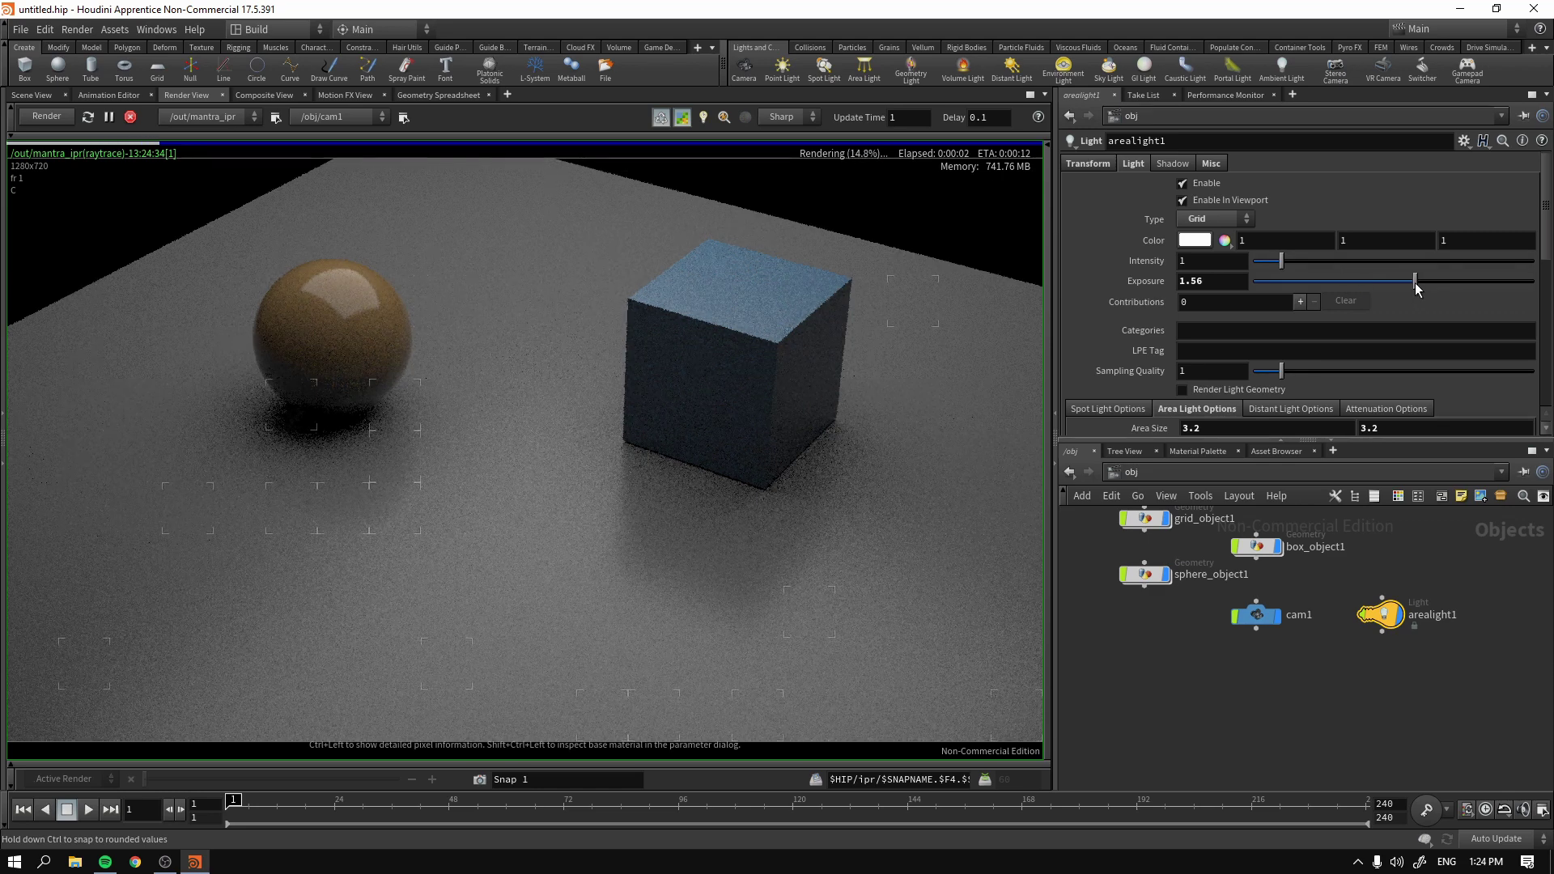
left_click_drag(1416, 283, 1426, 283)
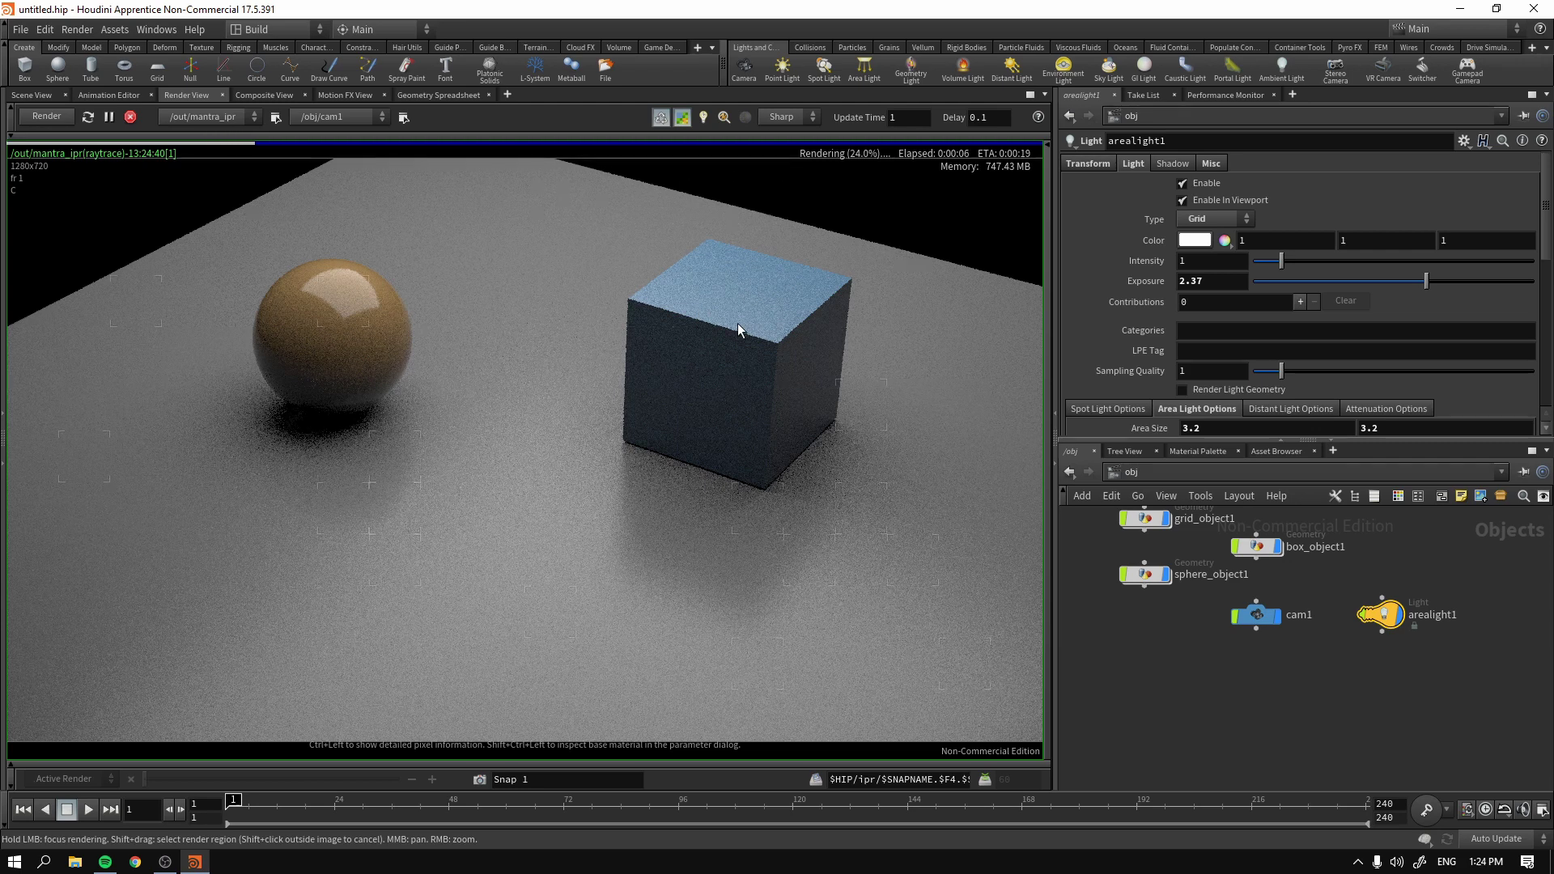
left_click(683, 120)
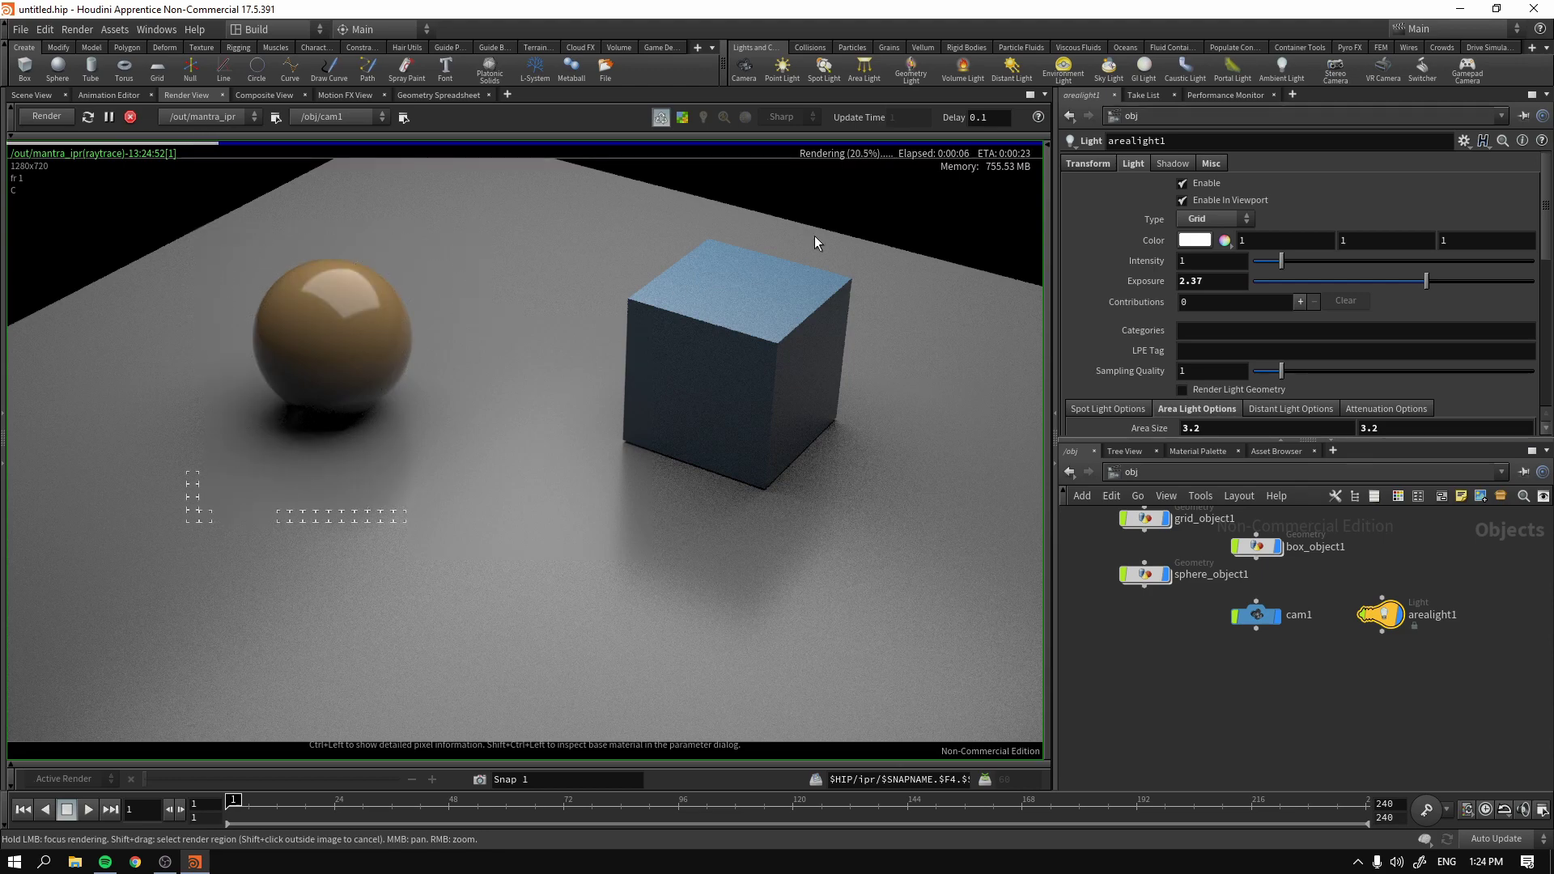
left_click(684, 119)
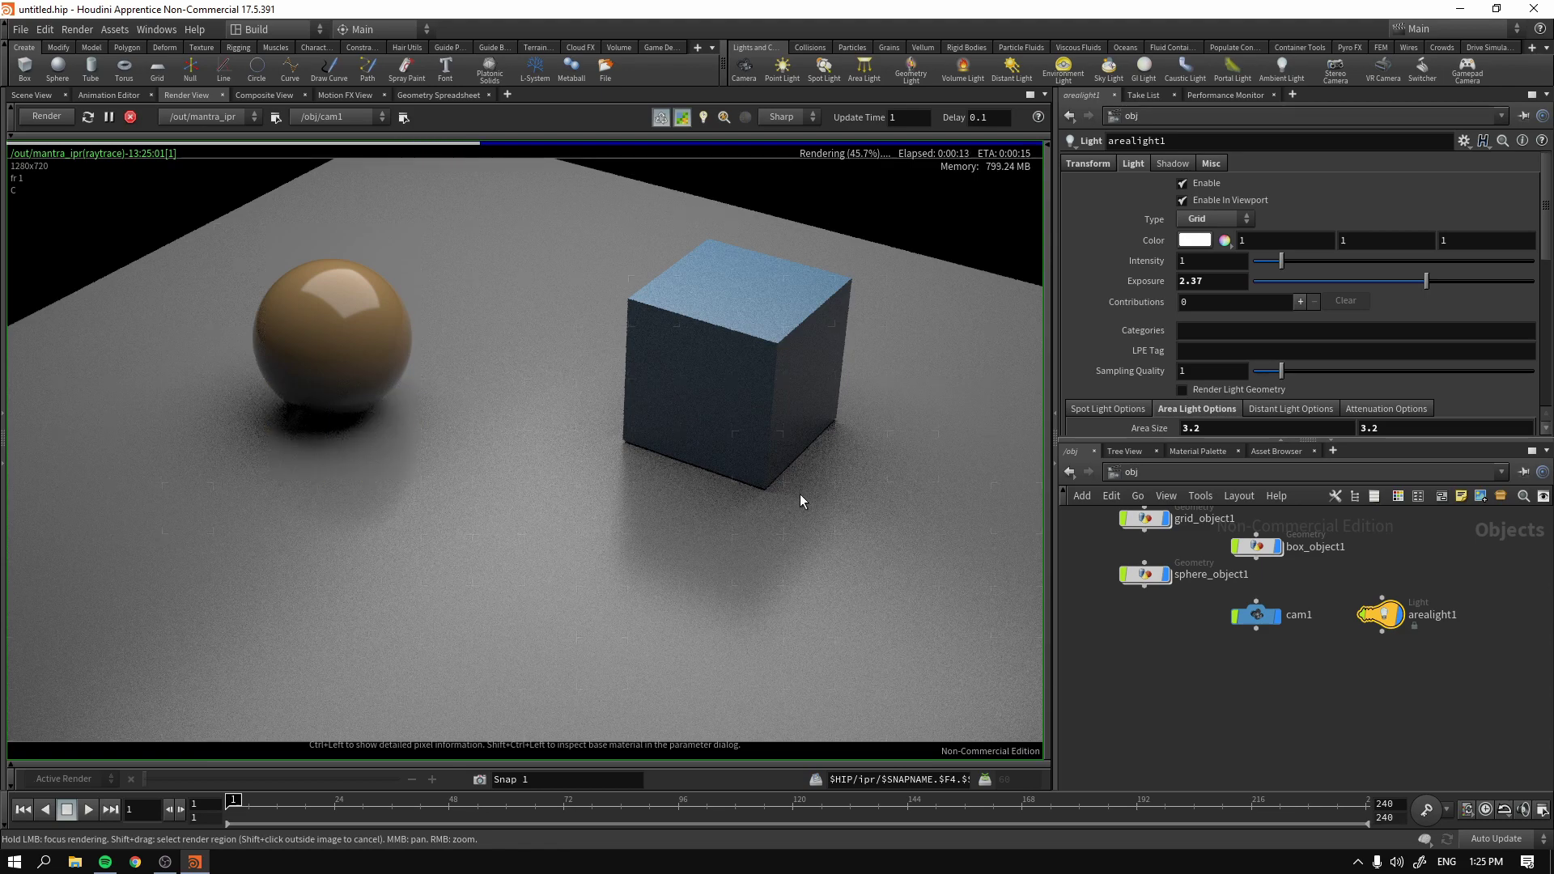
- Stop the interactive render, go to the /out network and move mantra_ipr aside
left_click(130, 118)
left_click(1115, 473)
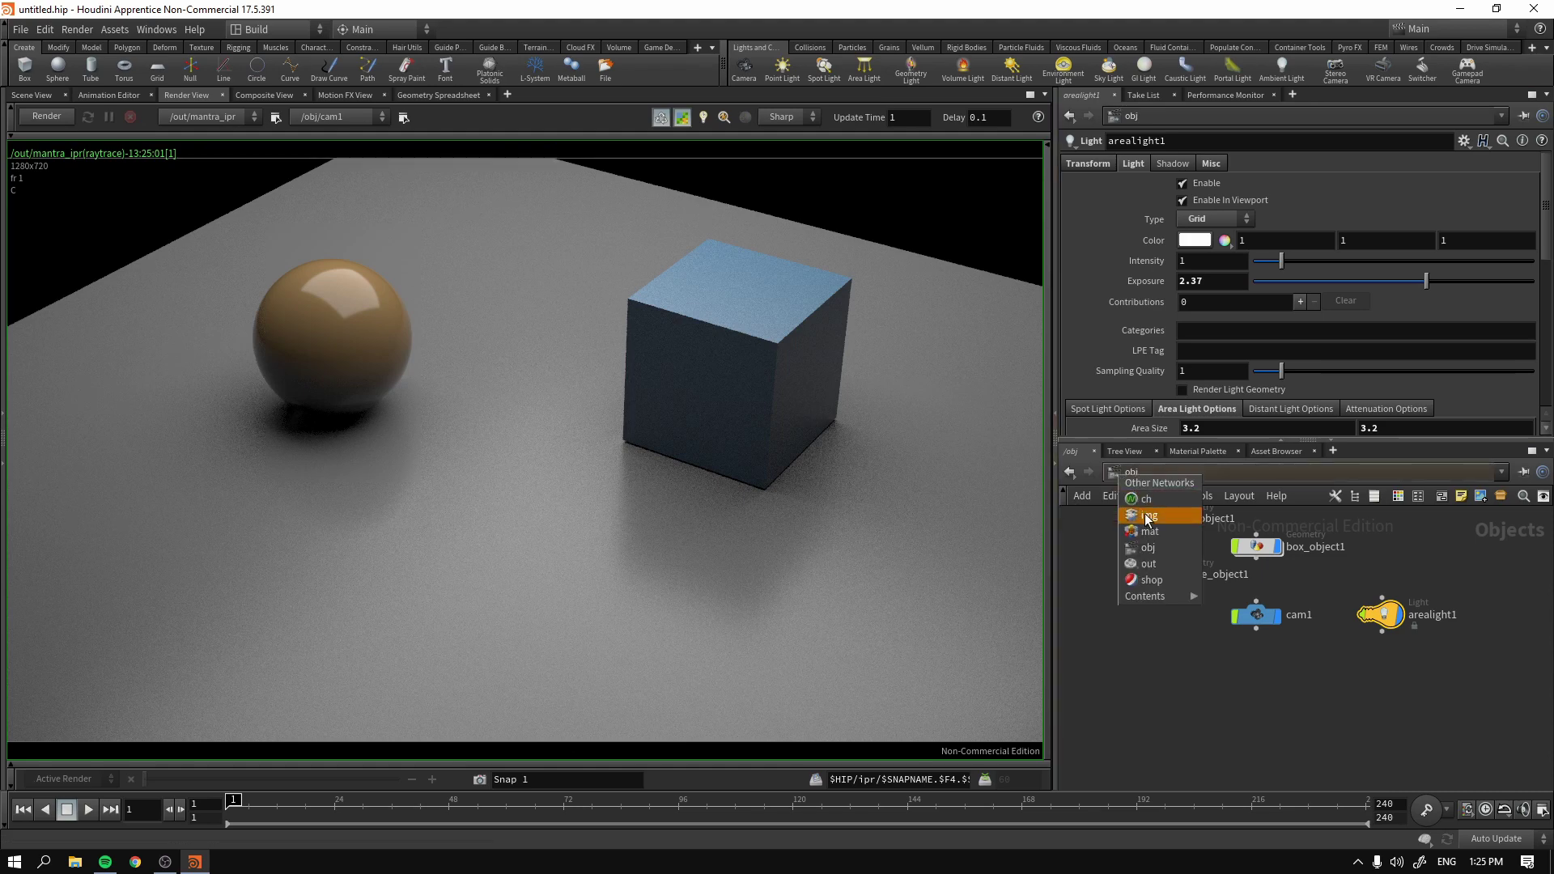
left_click(1166, 569)
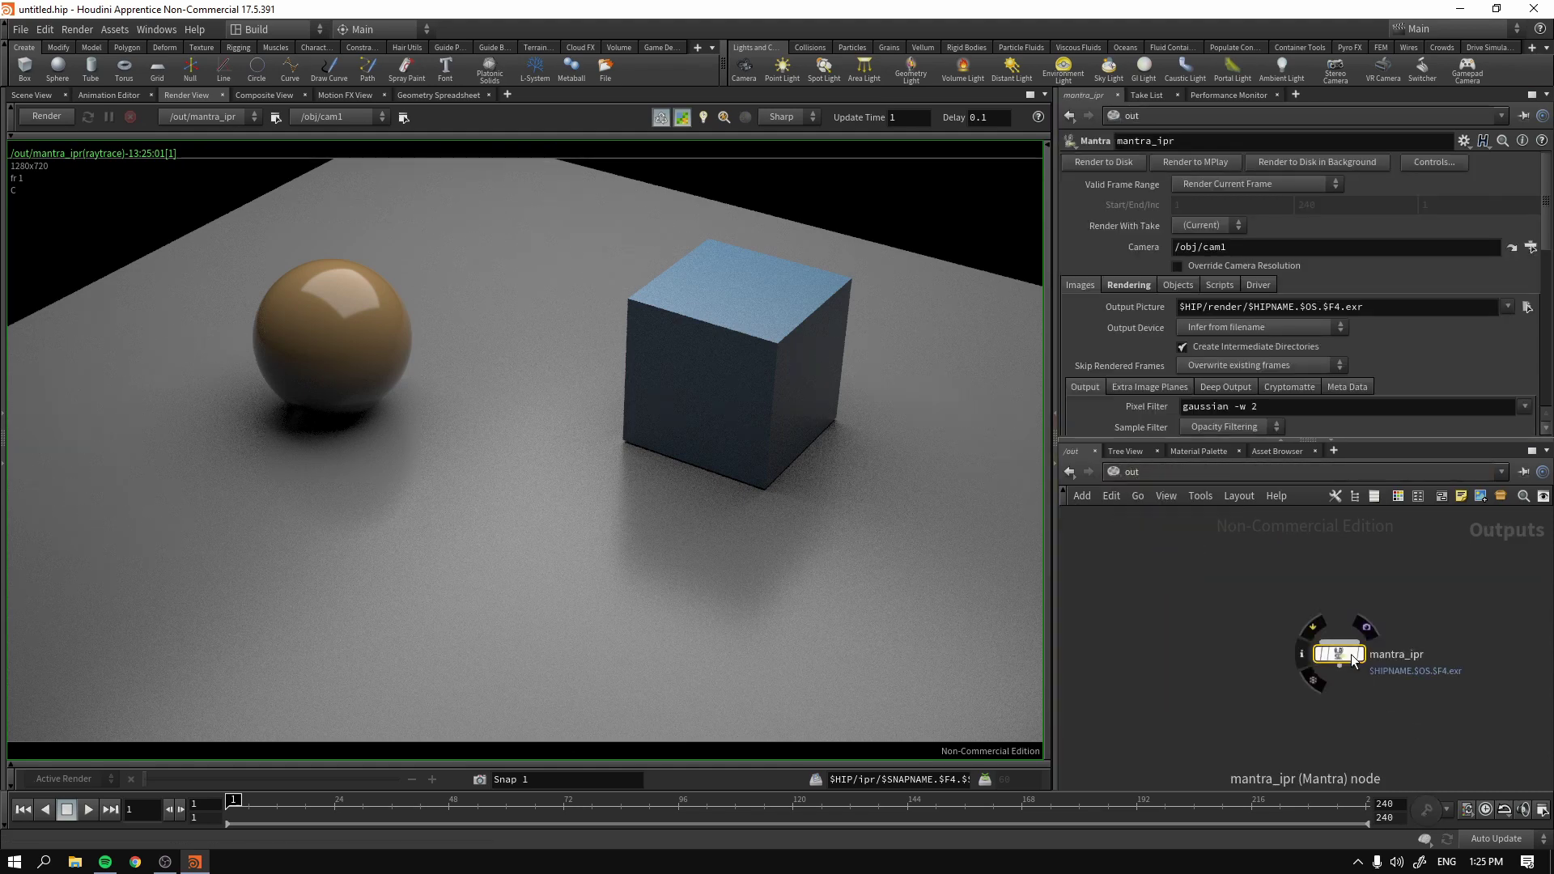
left_click_drag(1352, 662, 1207, 590)
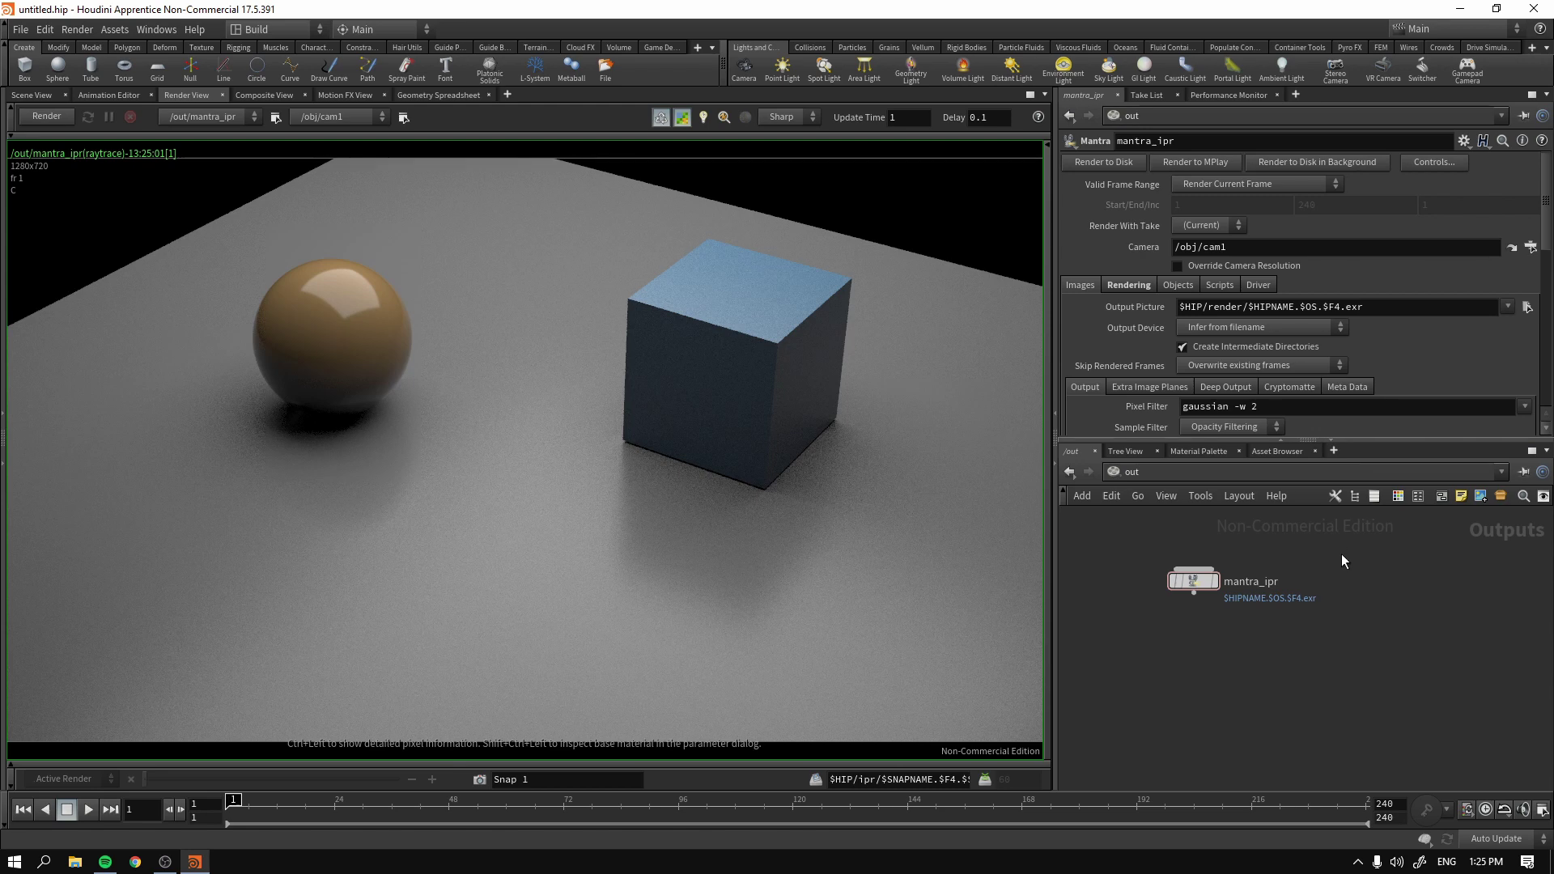
- Add a Mantra render node, mantra1, beside mantra_ipr in /out
key("Tab")
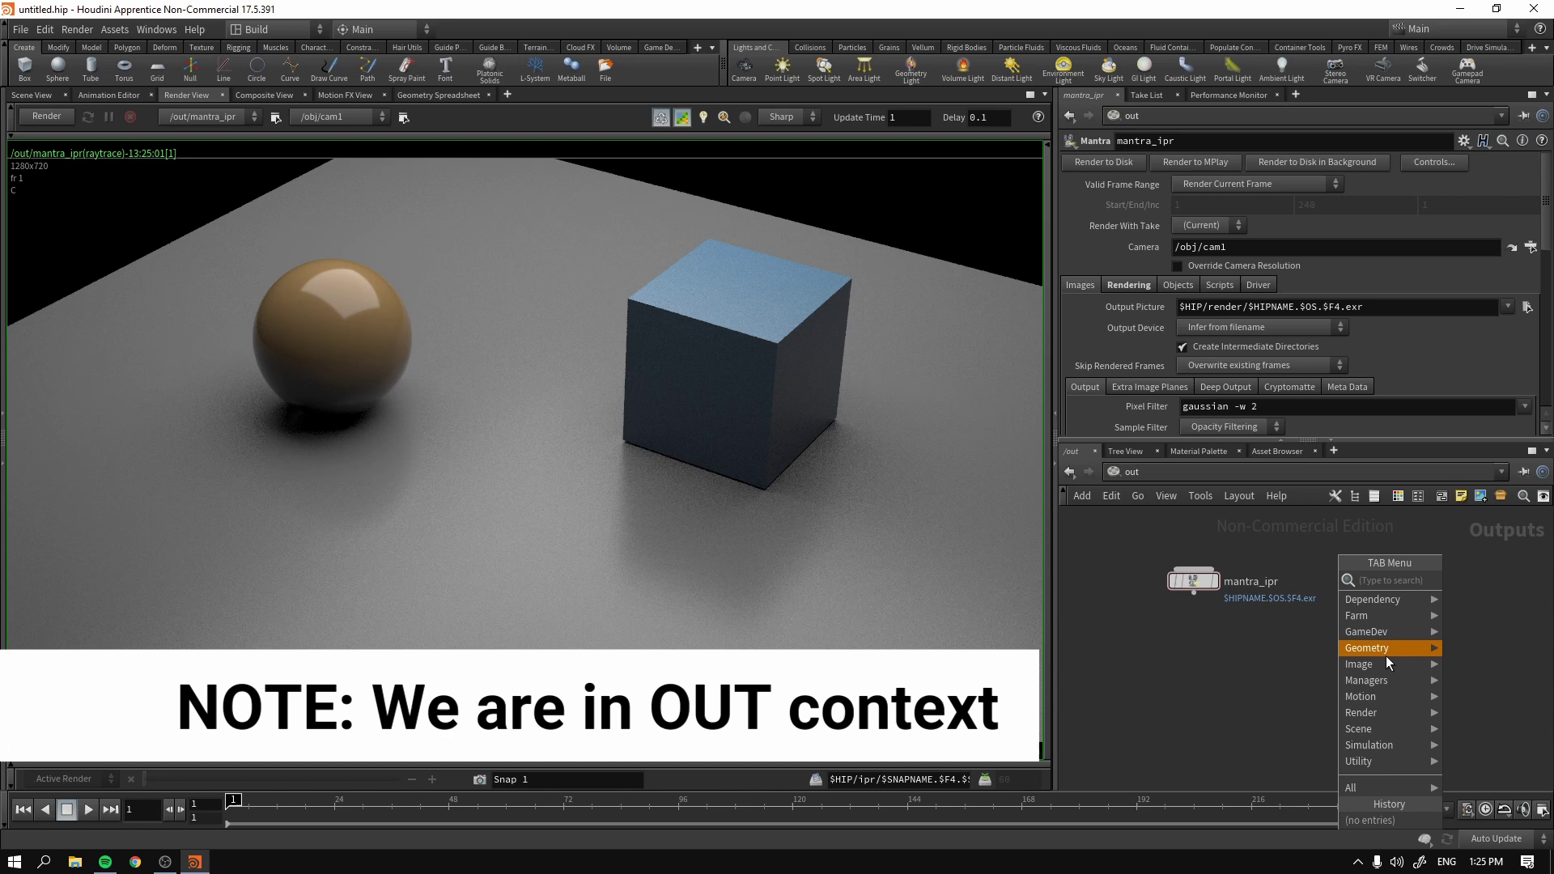
mouse_move(1395, 714)
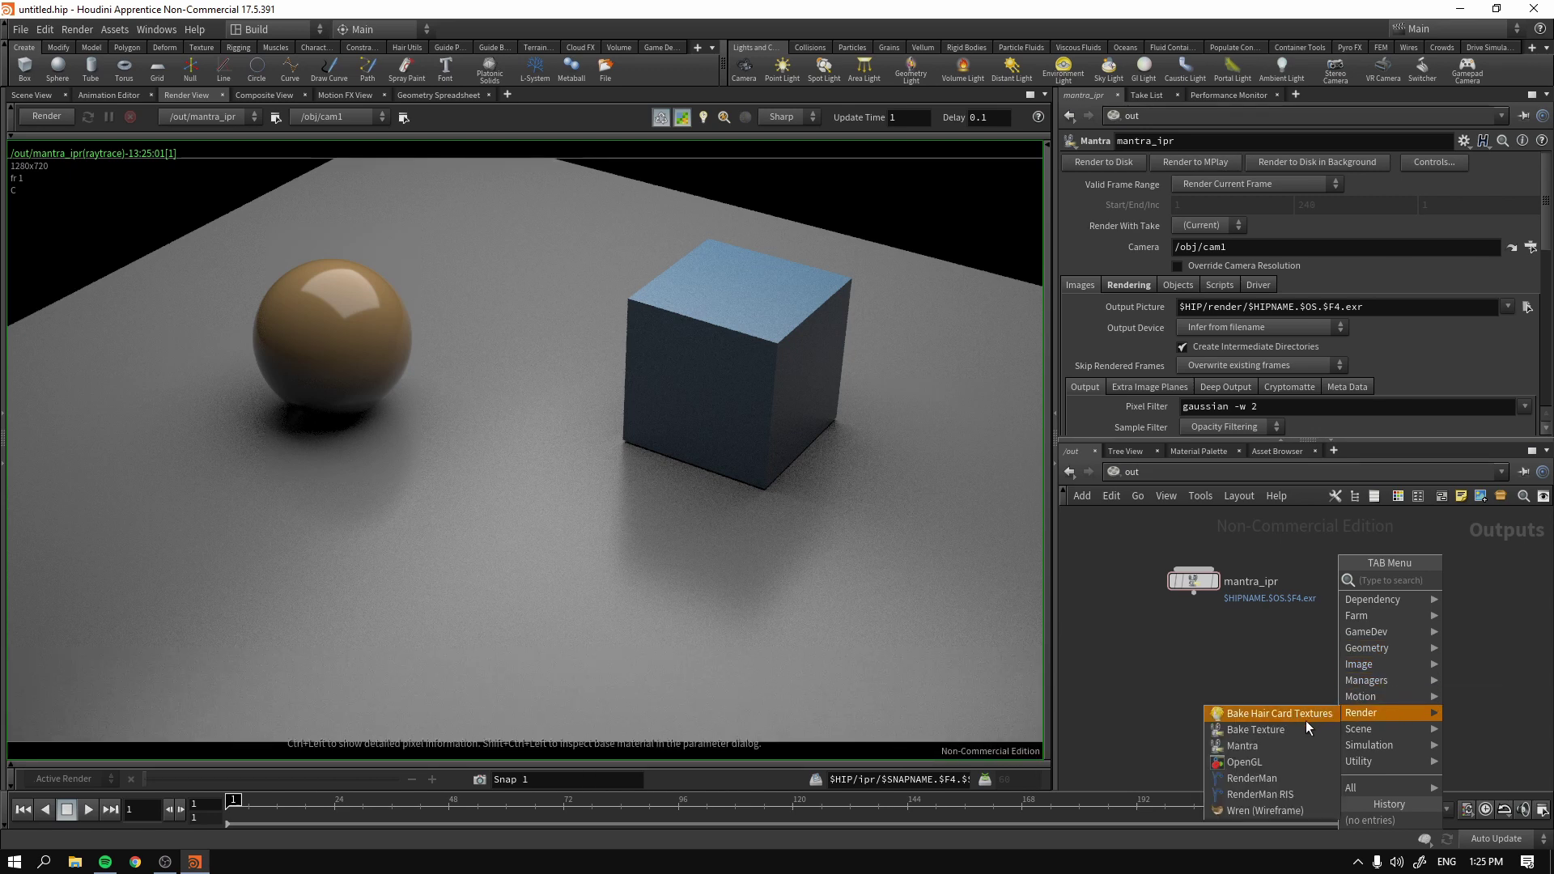
left_click(1295, 745)
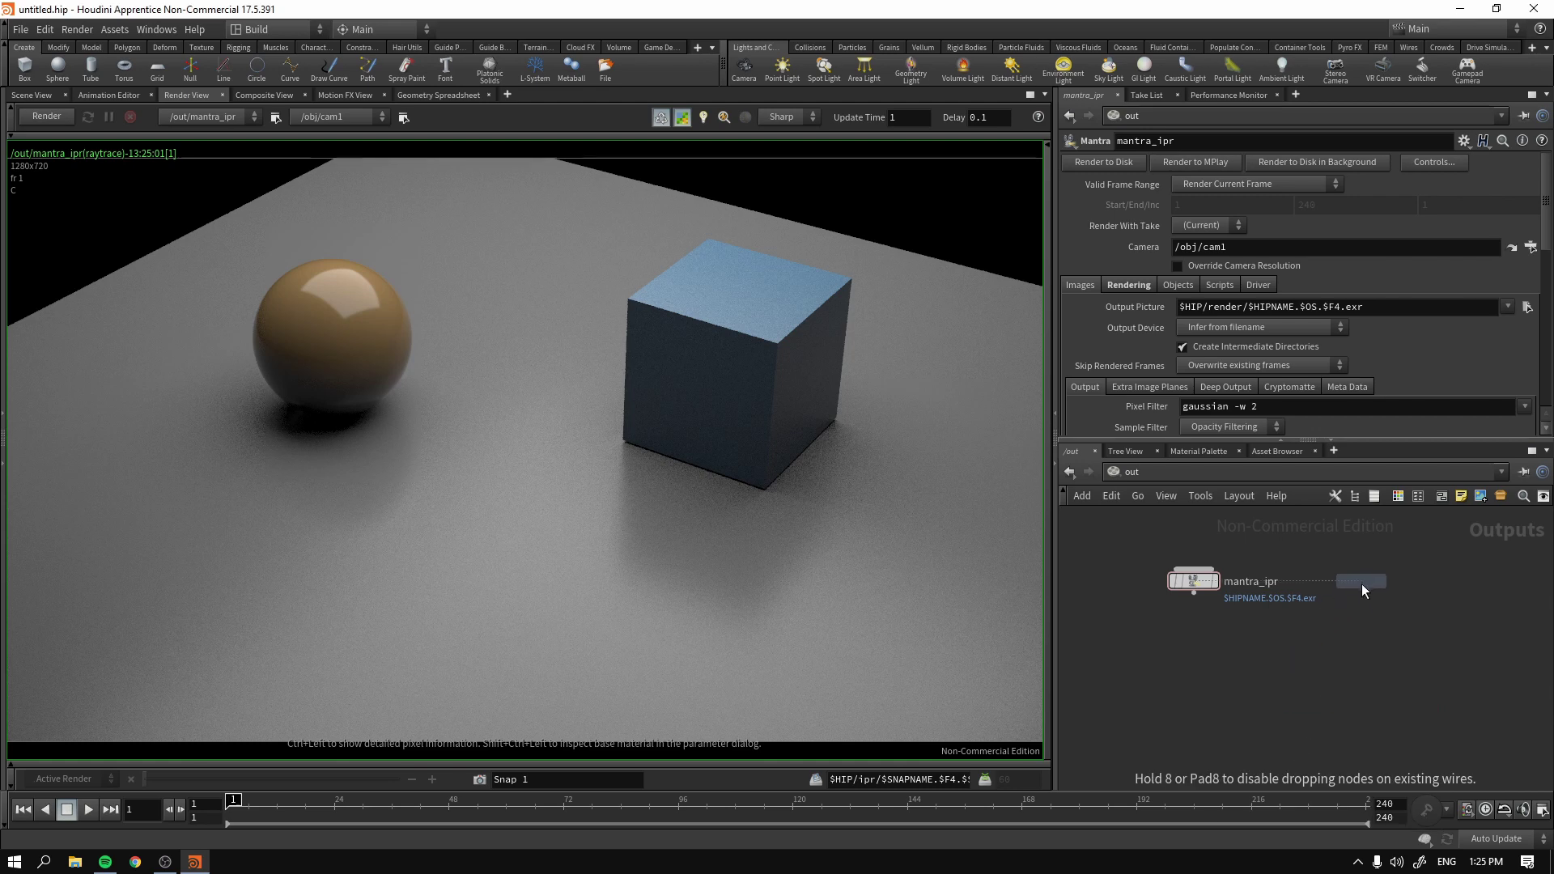
left_click(1363, 582)
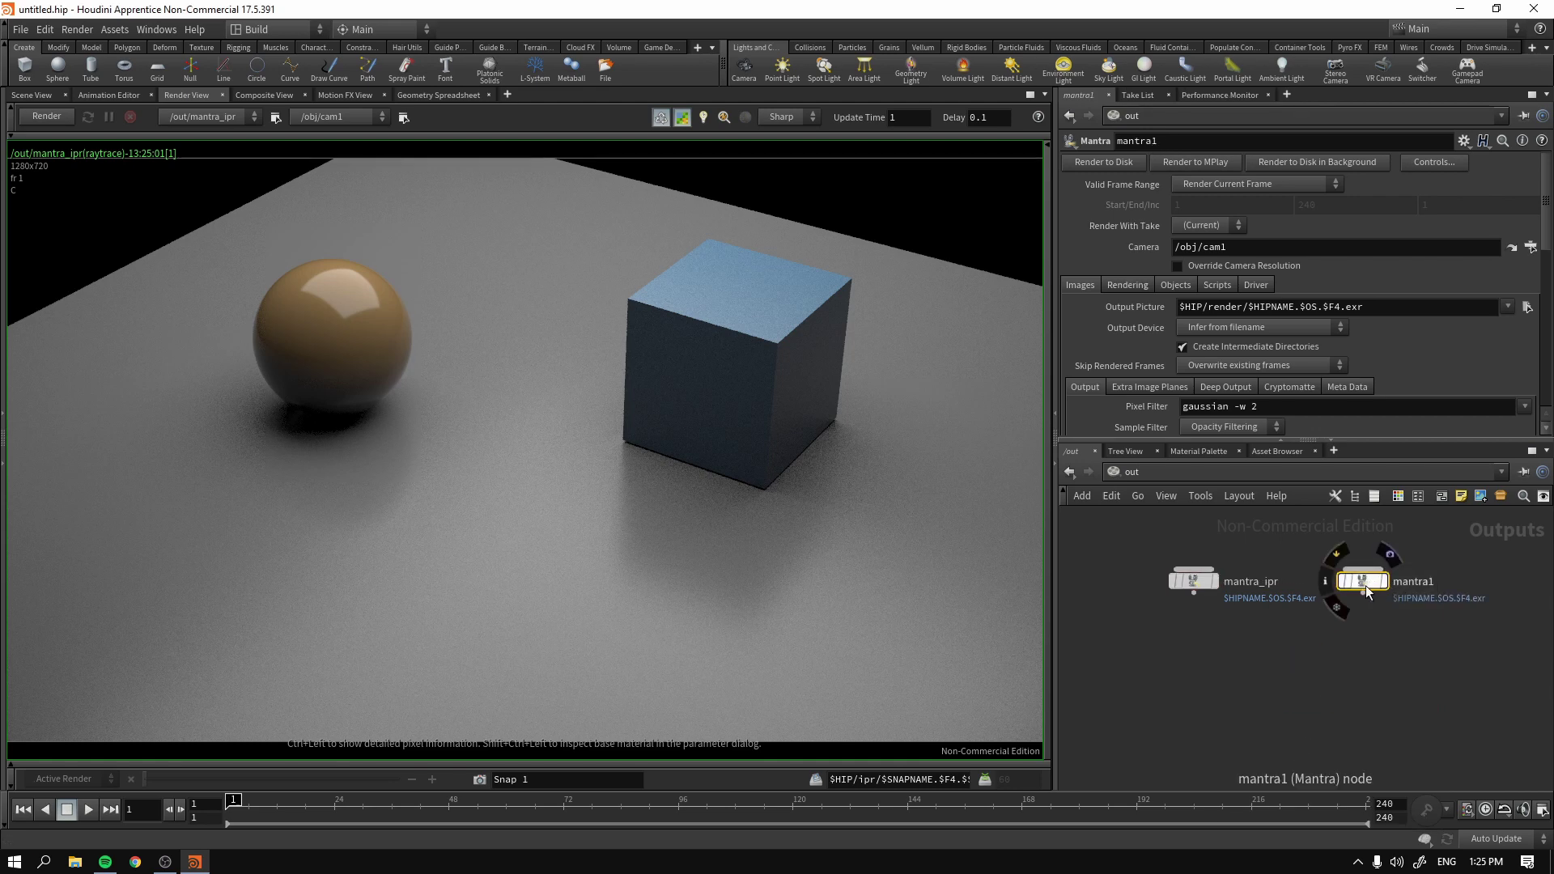
left_click_drag(1194, 584, 1166, 585)
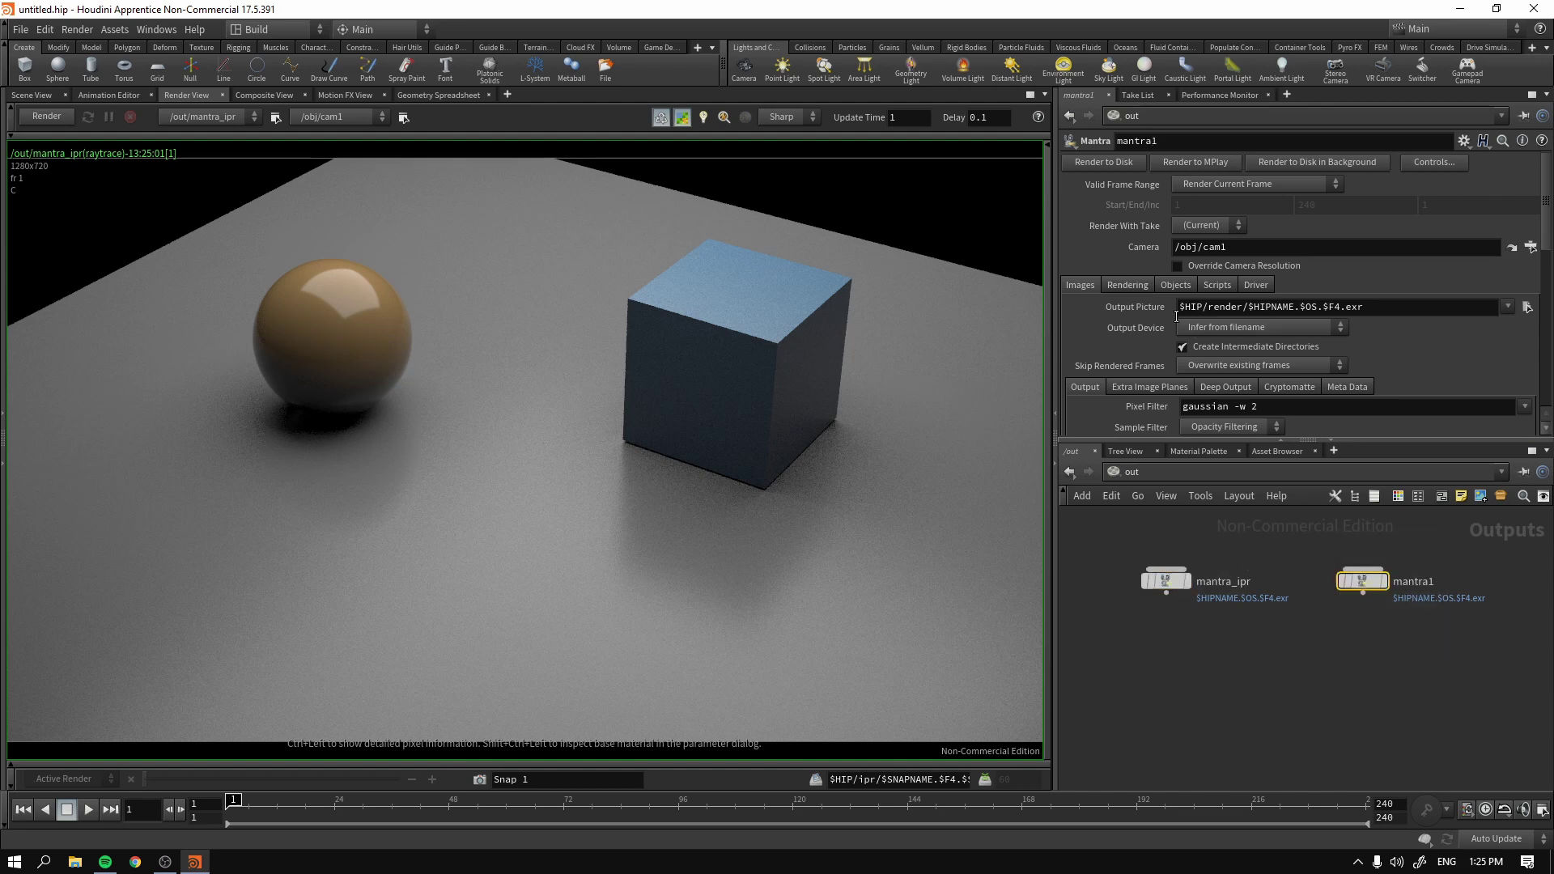
scroll(1124, 308, "down", 3)
scroll(1124, 308, "up", 3)
left_click_drag(1314, 440, 1261, 441)
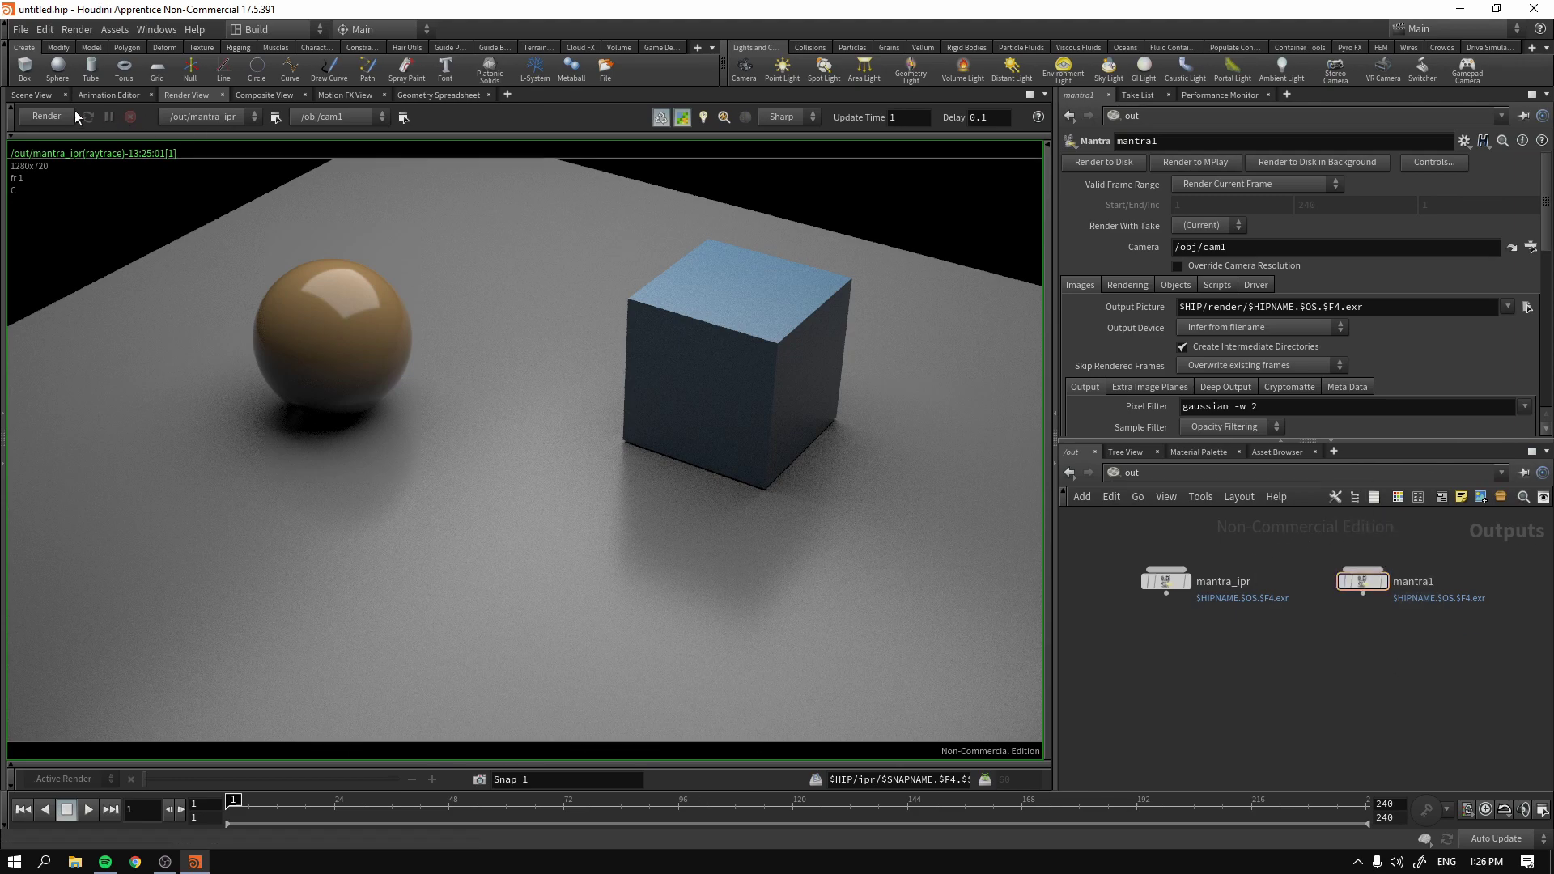
- In Scene View, check cam1's and arealight1's settings in the /obj network
left_click(34, 95)
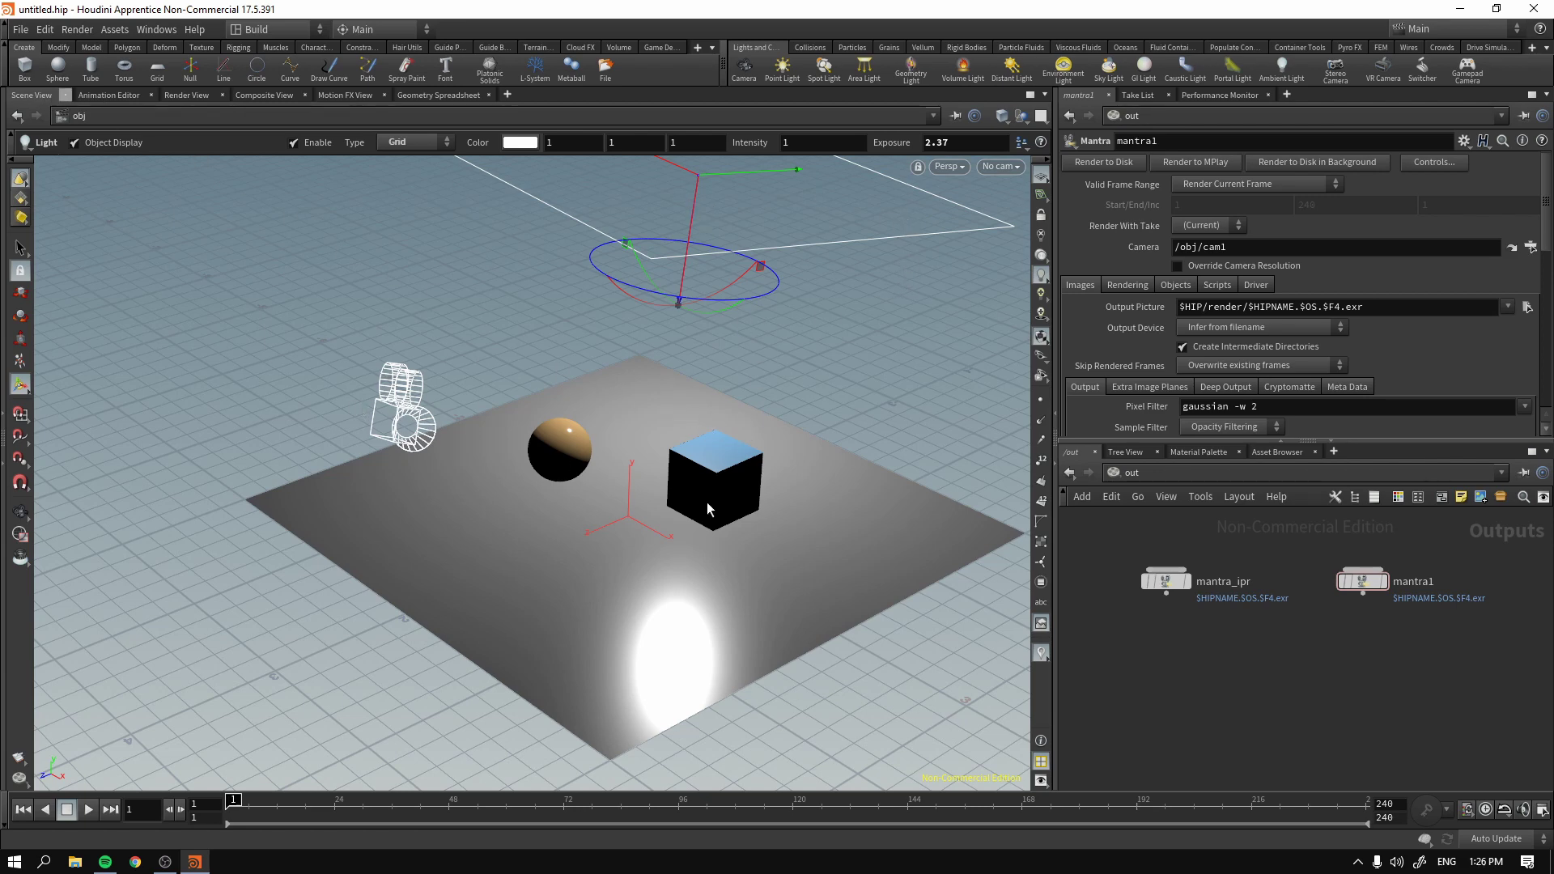
left_click(1139, 476)
left_click(1154, 559)
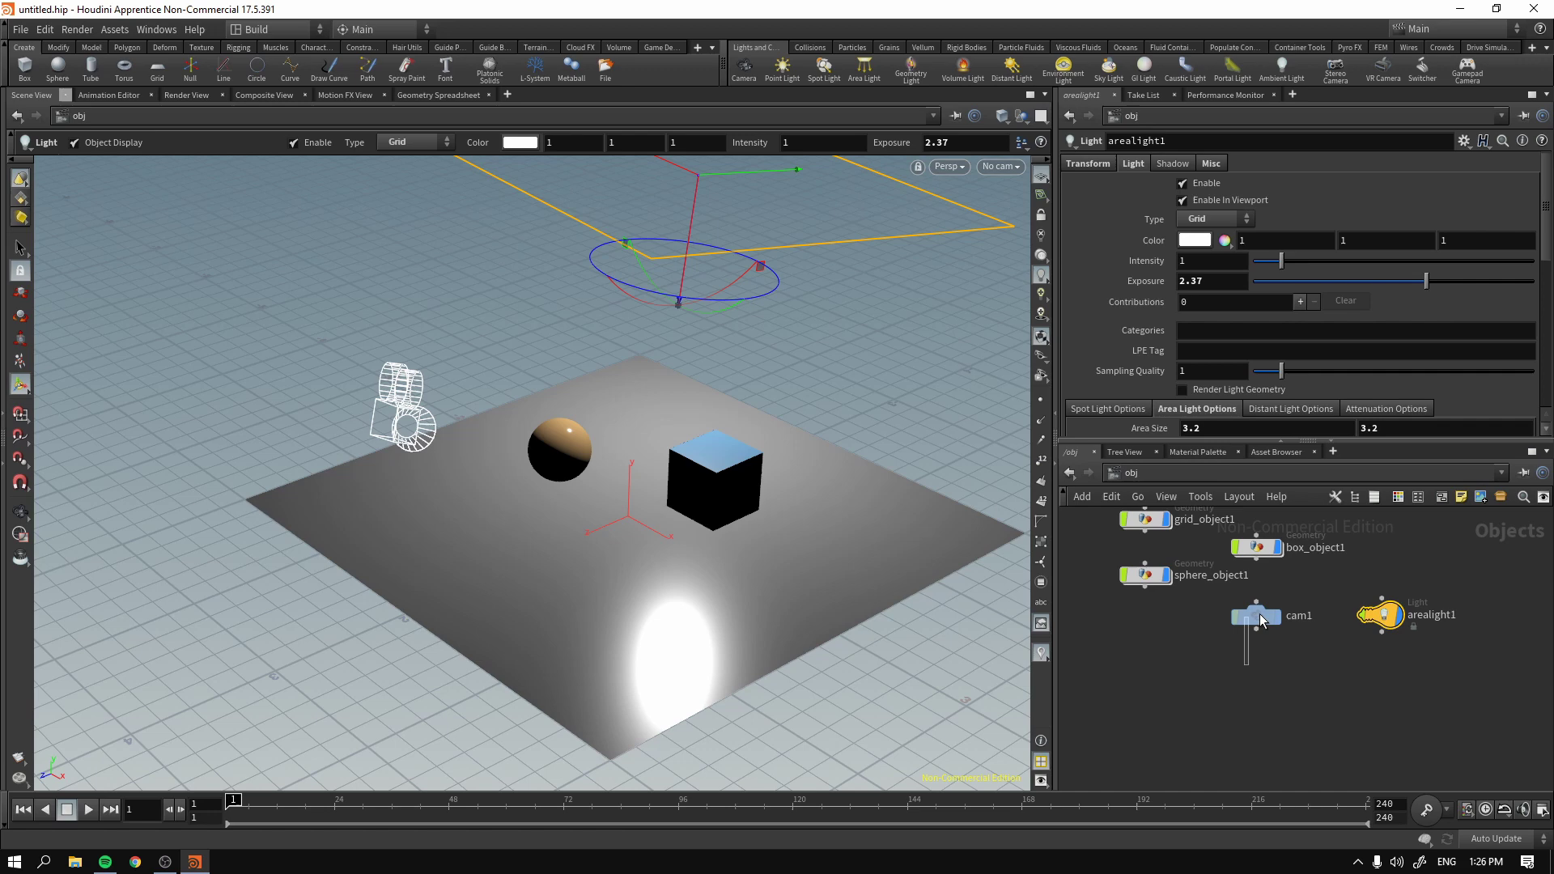
left_click(1259, 619)
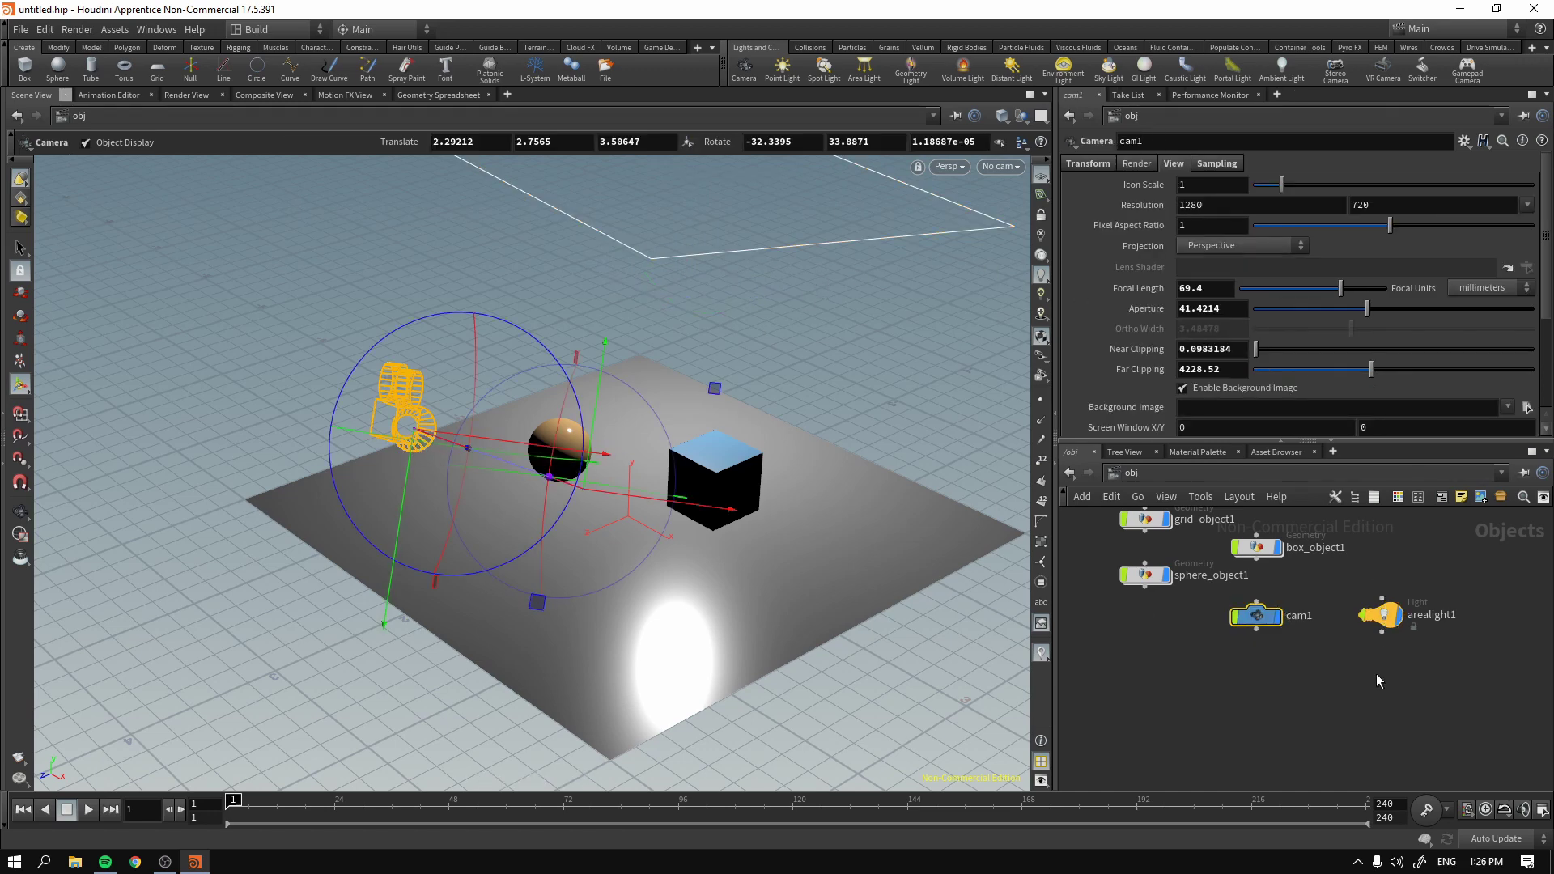
left_click(1381, 617)
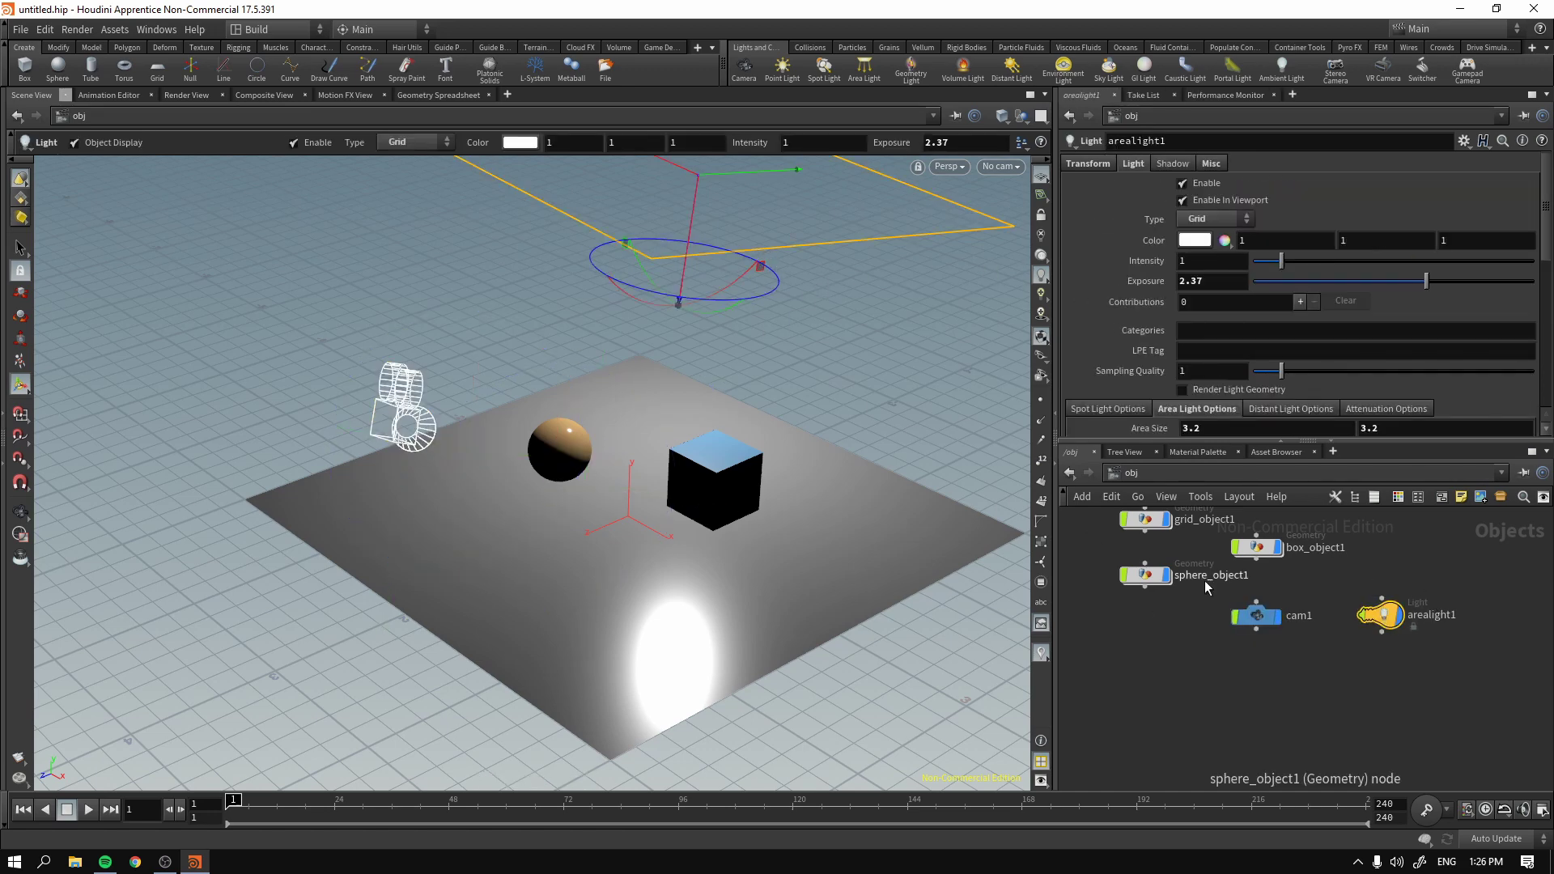
key("h")
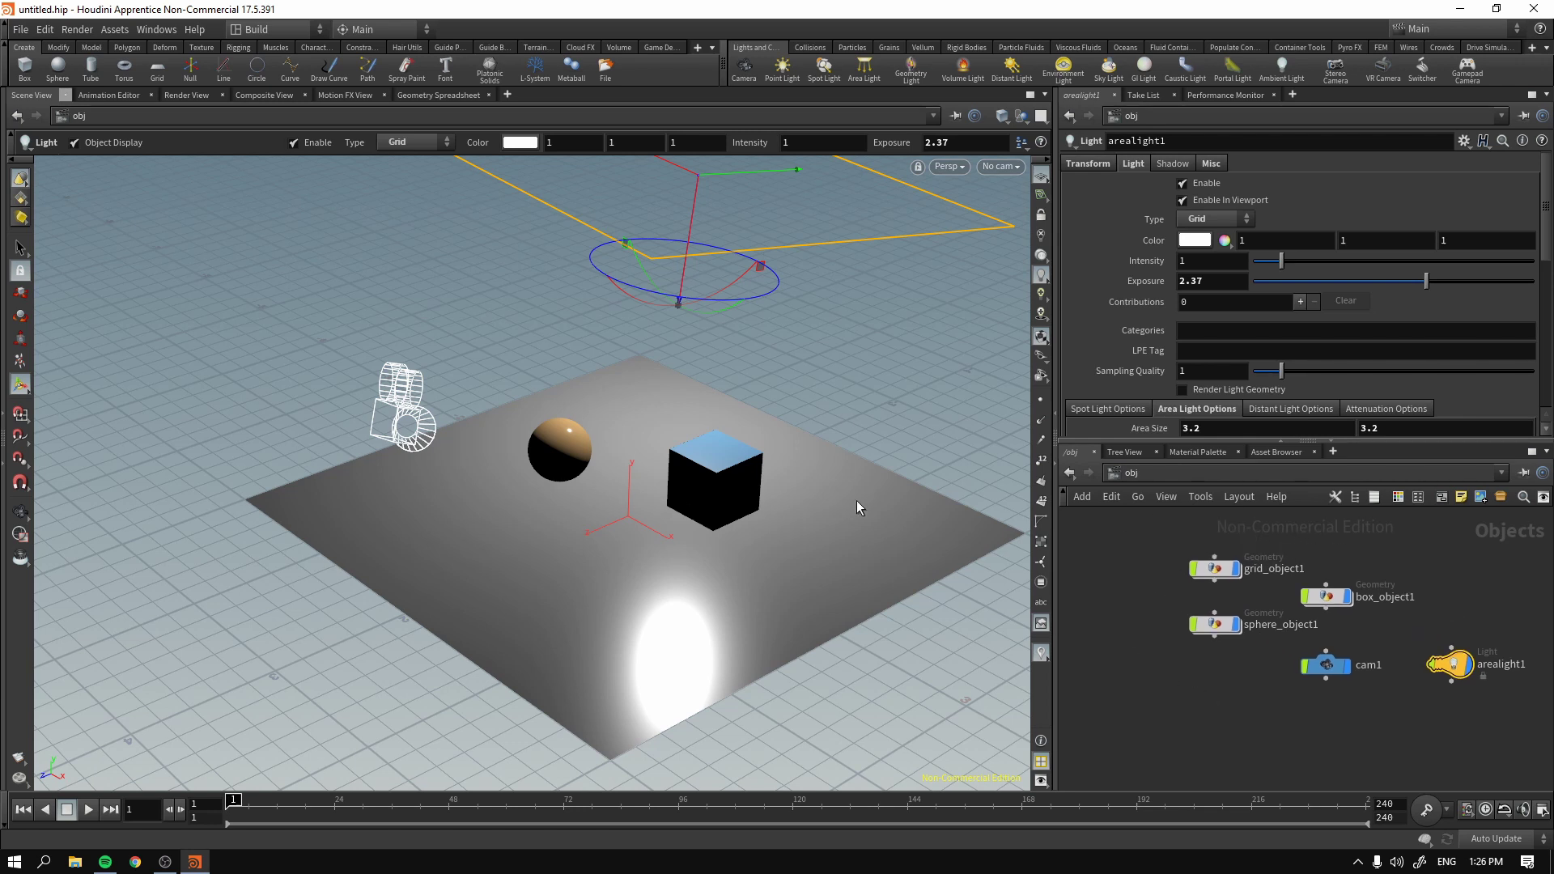
- In /out, confirm mantra1 renders from /obj/cam1 and render the current frame to MPlay
left_click(1132, 474)
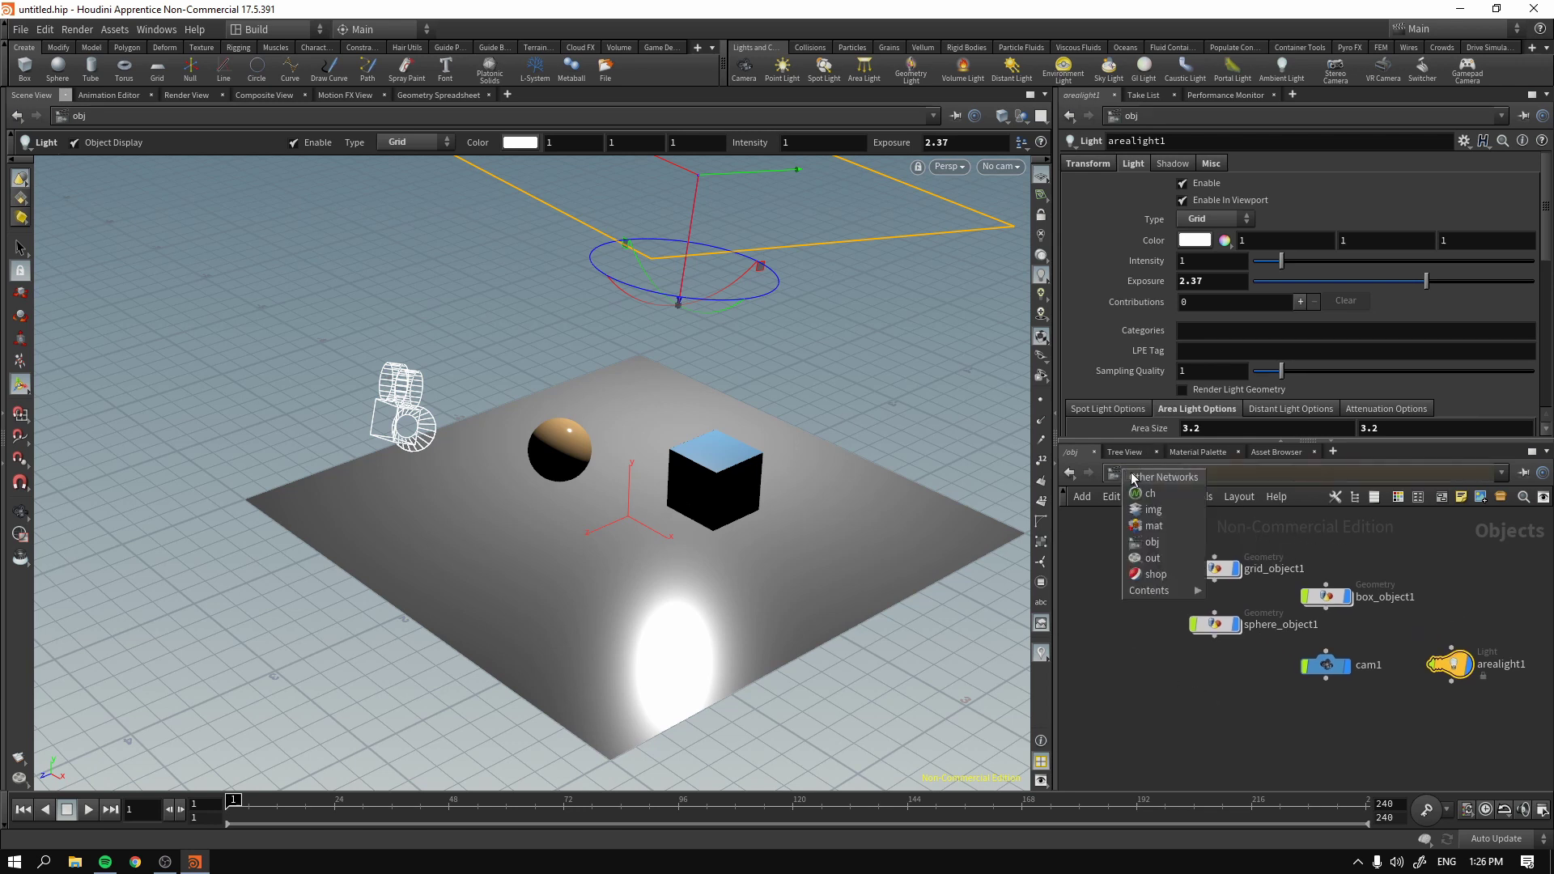
left_click(1153, 557)
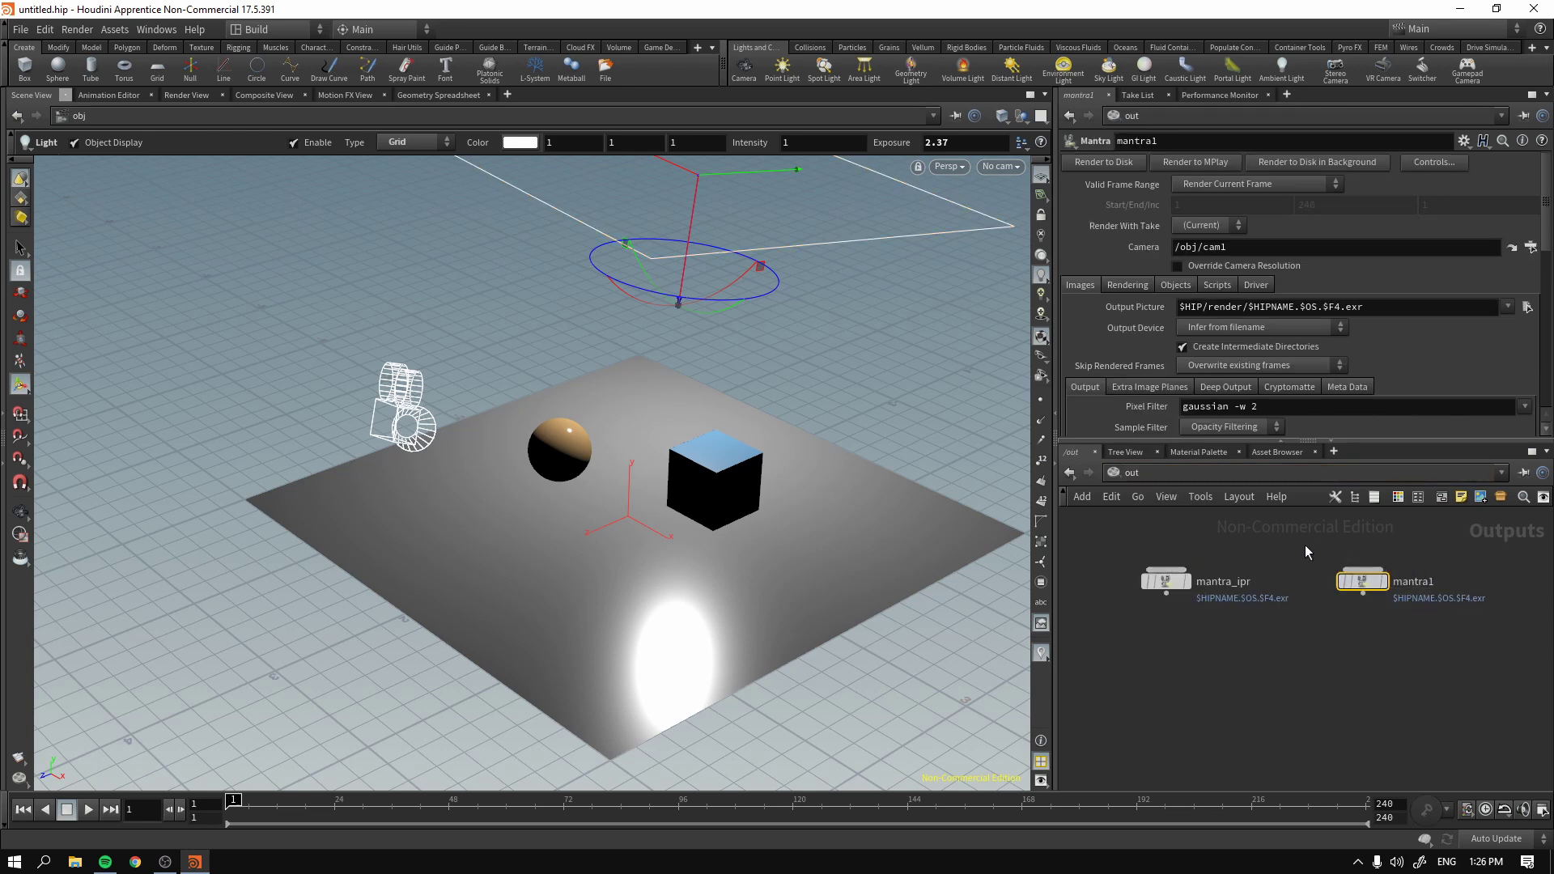
left_click_drag(1170, 587, 1183, 592)
middle_click_drag(1437, 640, 1382, 668)
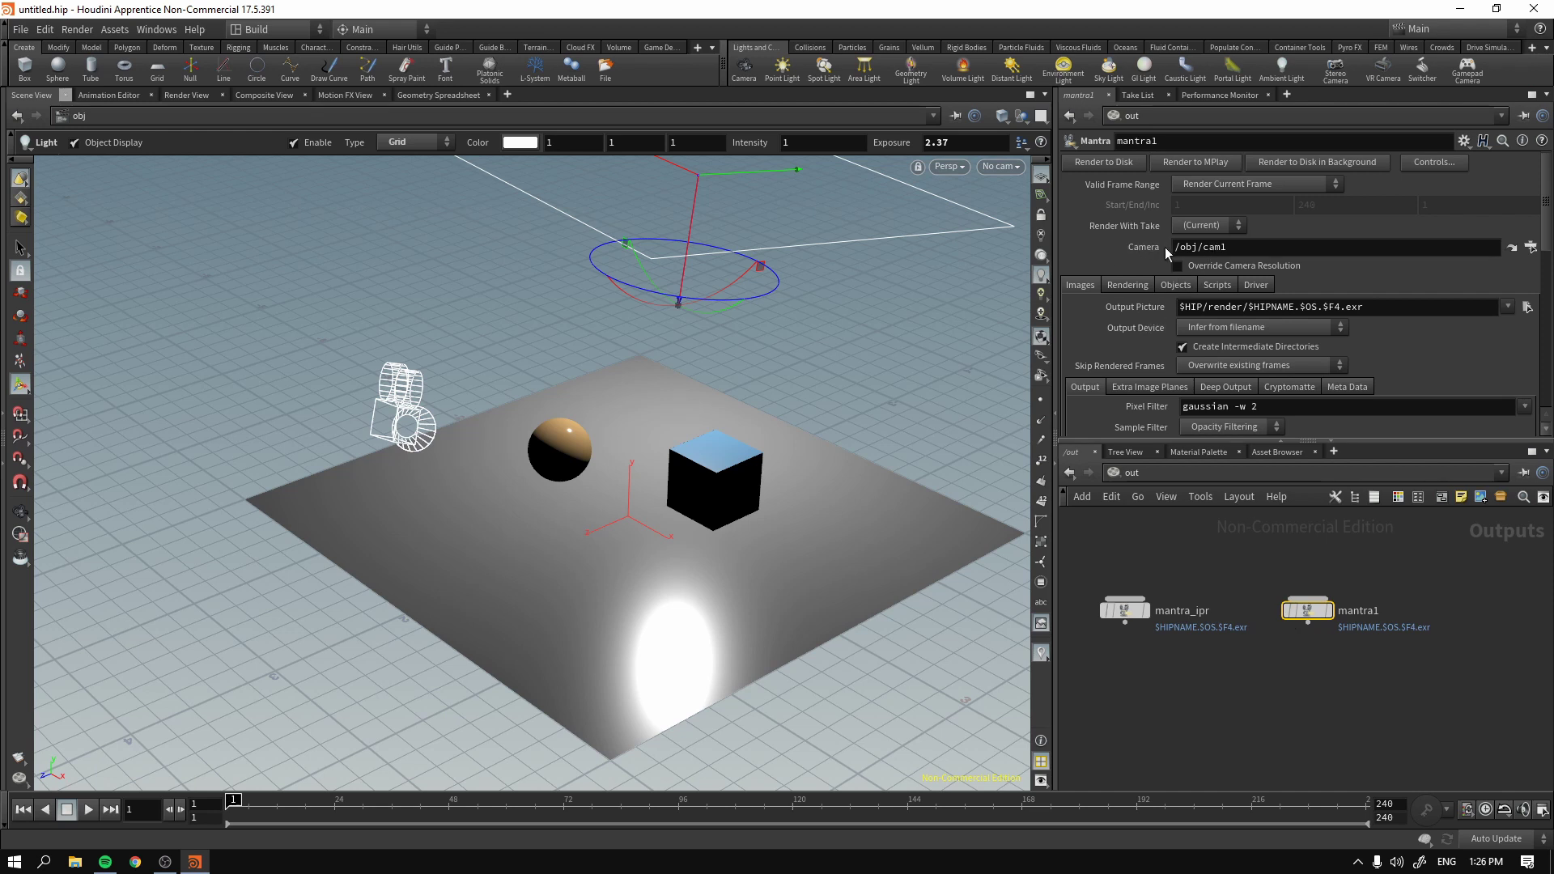
left_click(1205, 248)
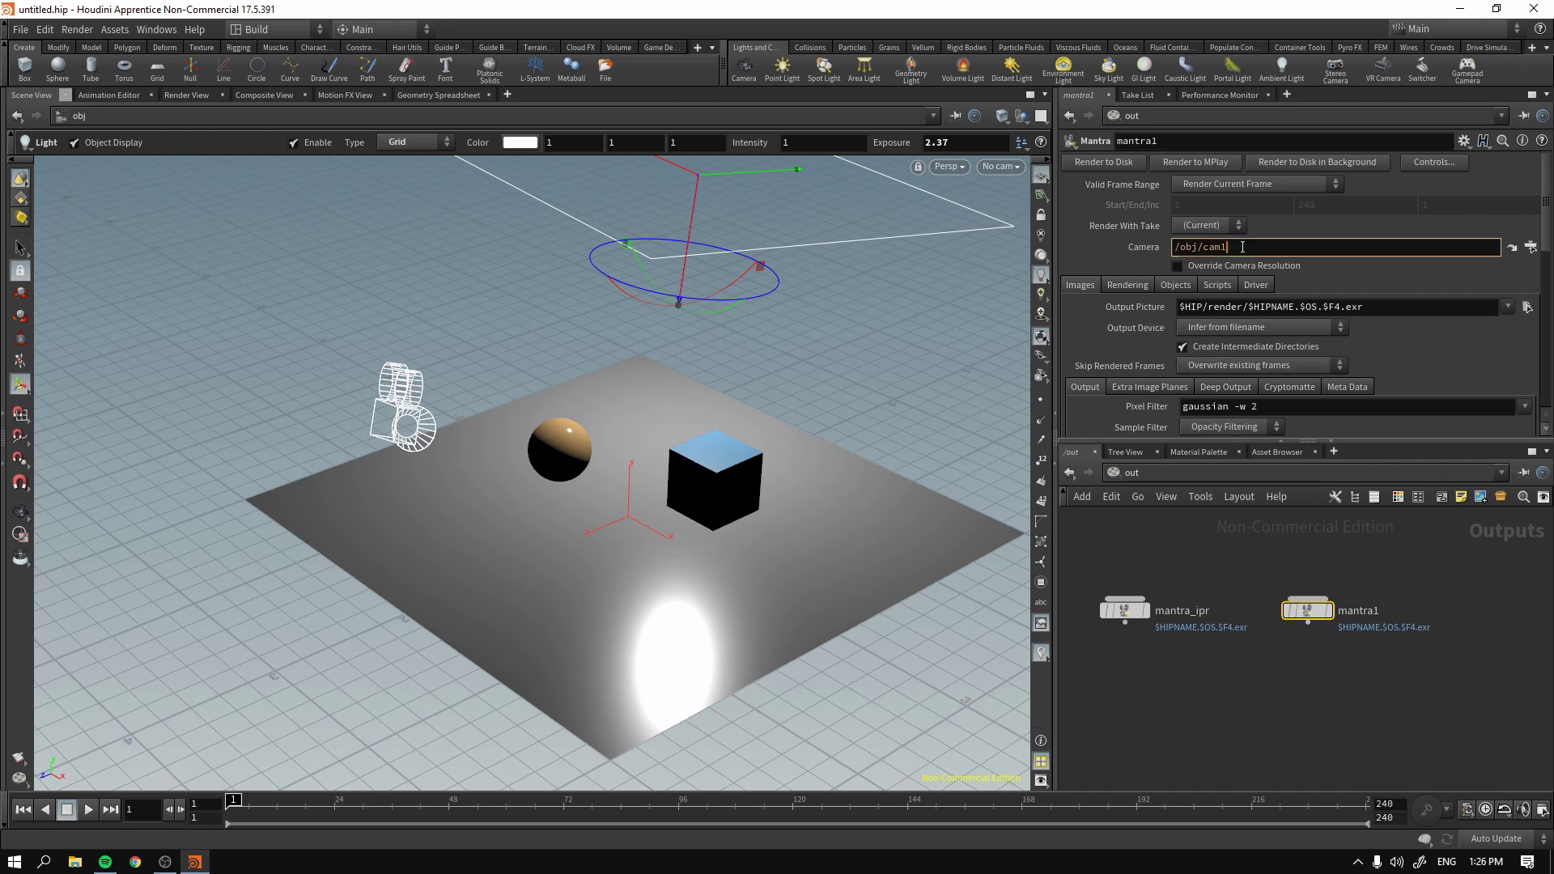
left_click(1195, 163)
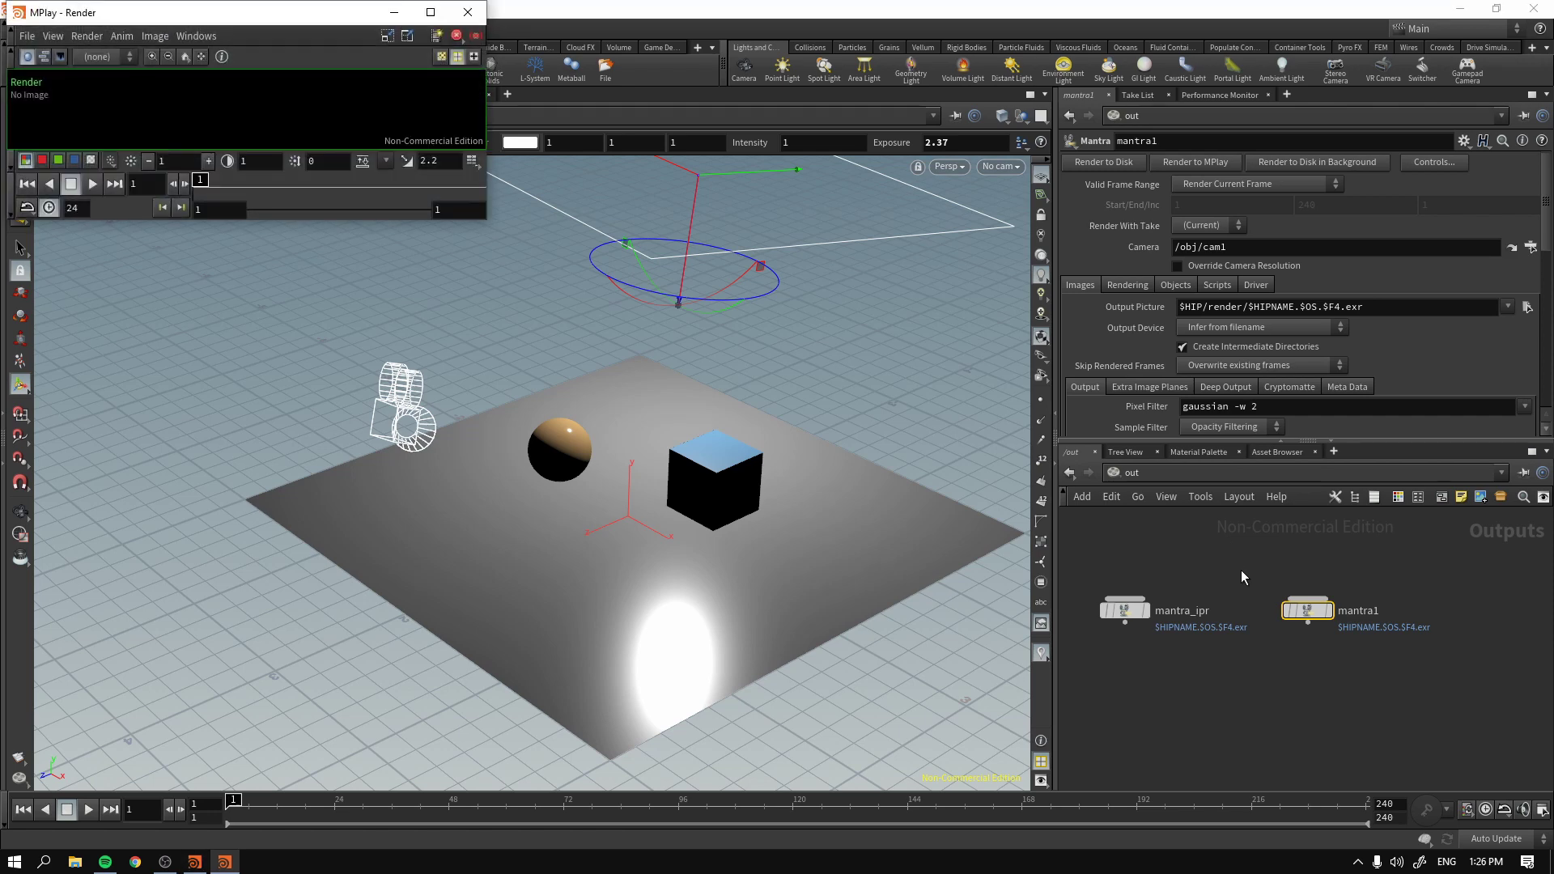
- Set the MPlay render window to Always On Top, move it aside, and return to Houdini
right_click(287, 17)
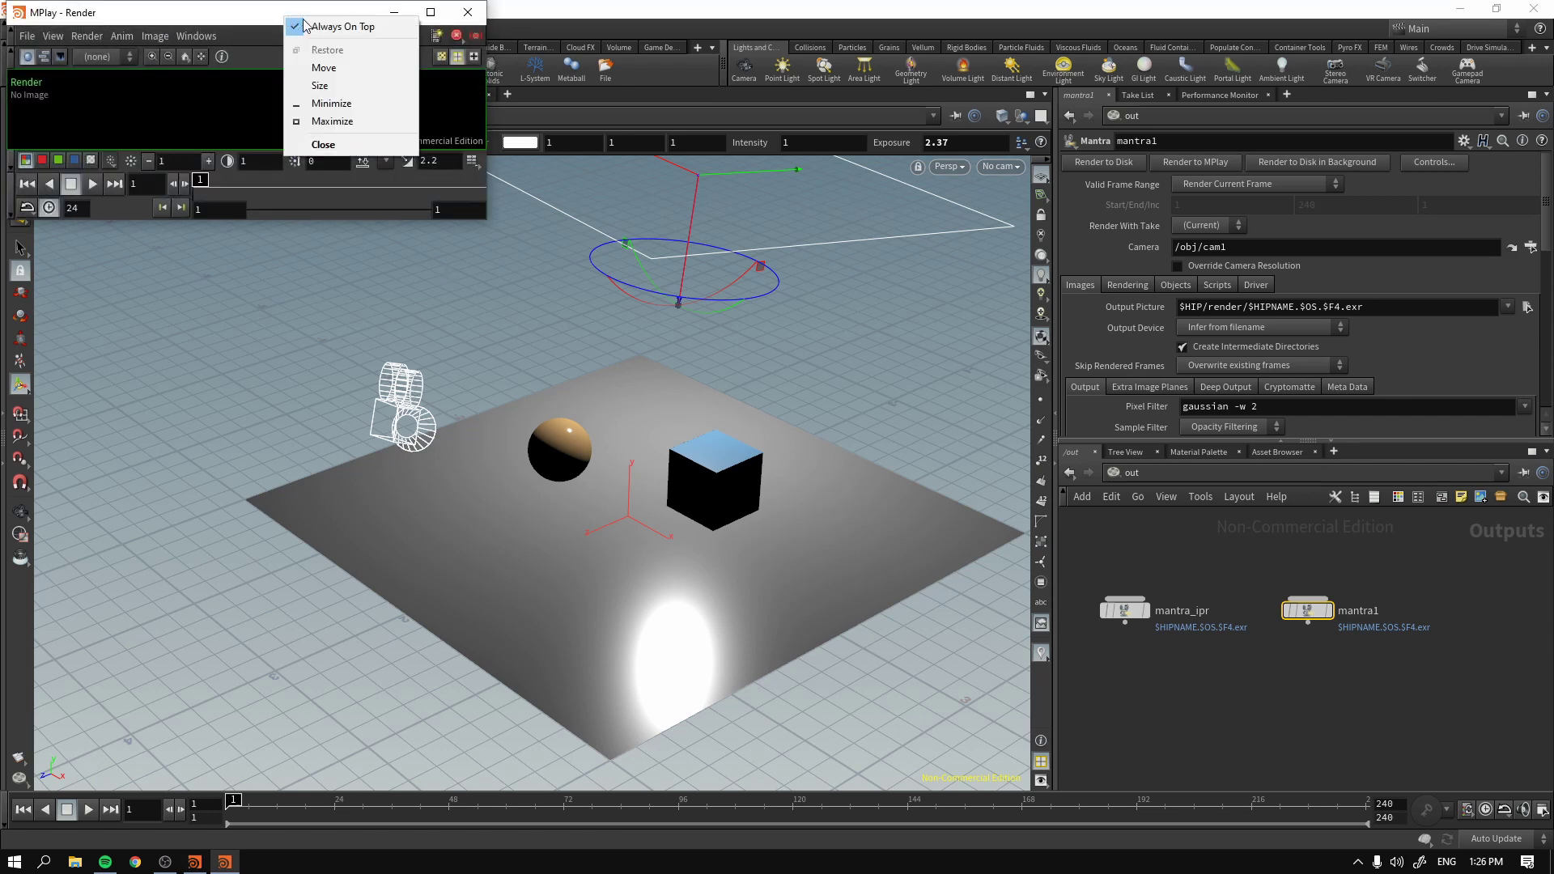
left_click(313, 27)
left_click_drag(251, 21, 374, 54)
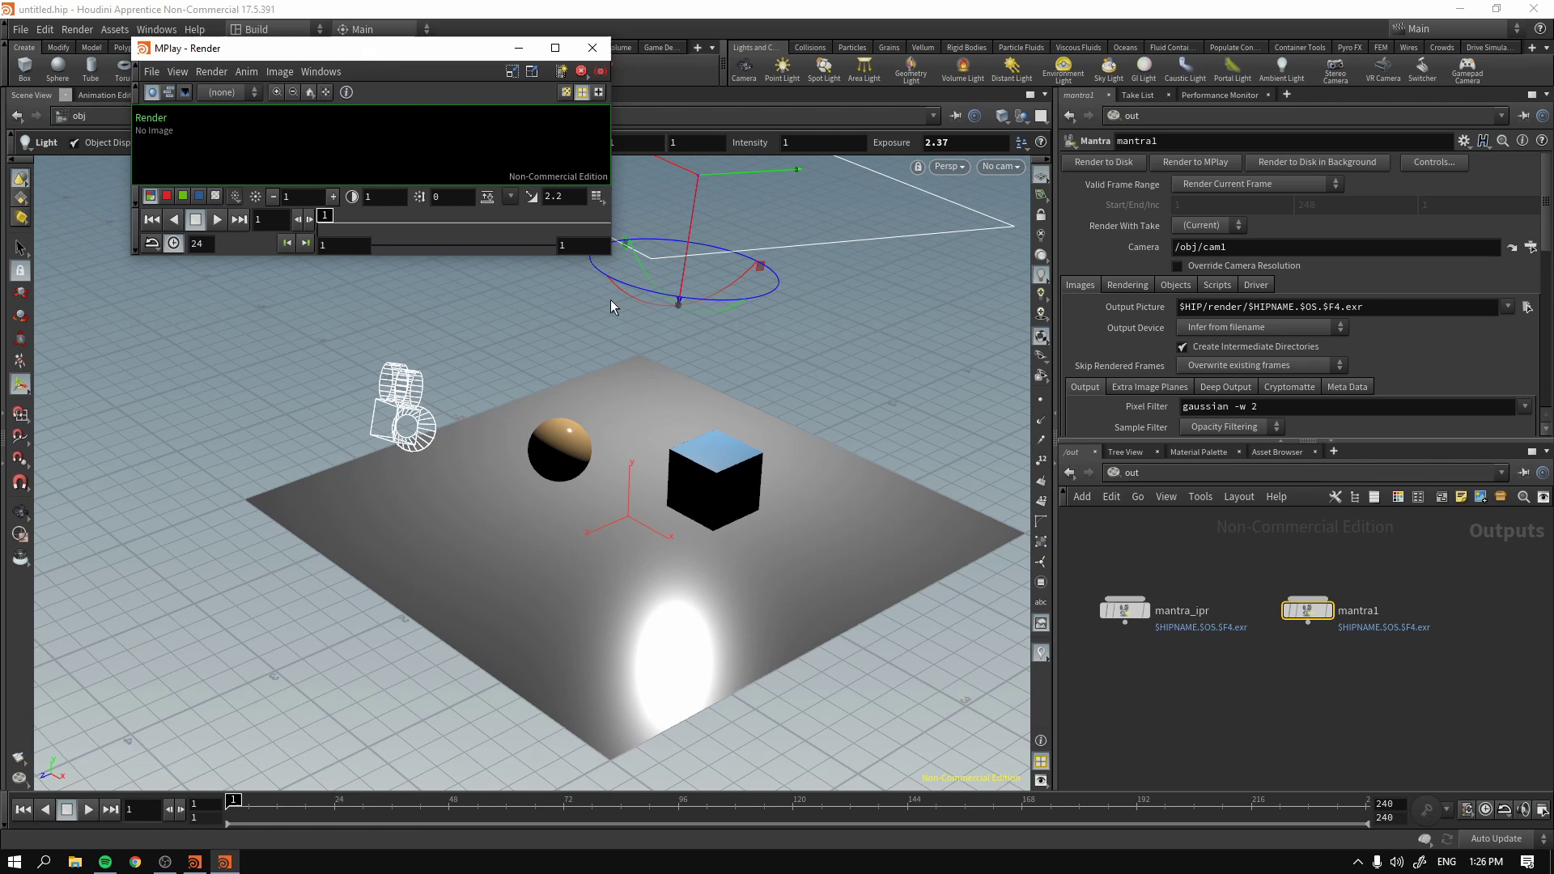
left_click_drag(478, 60, 597, 24)
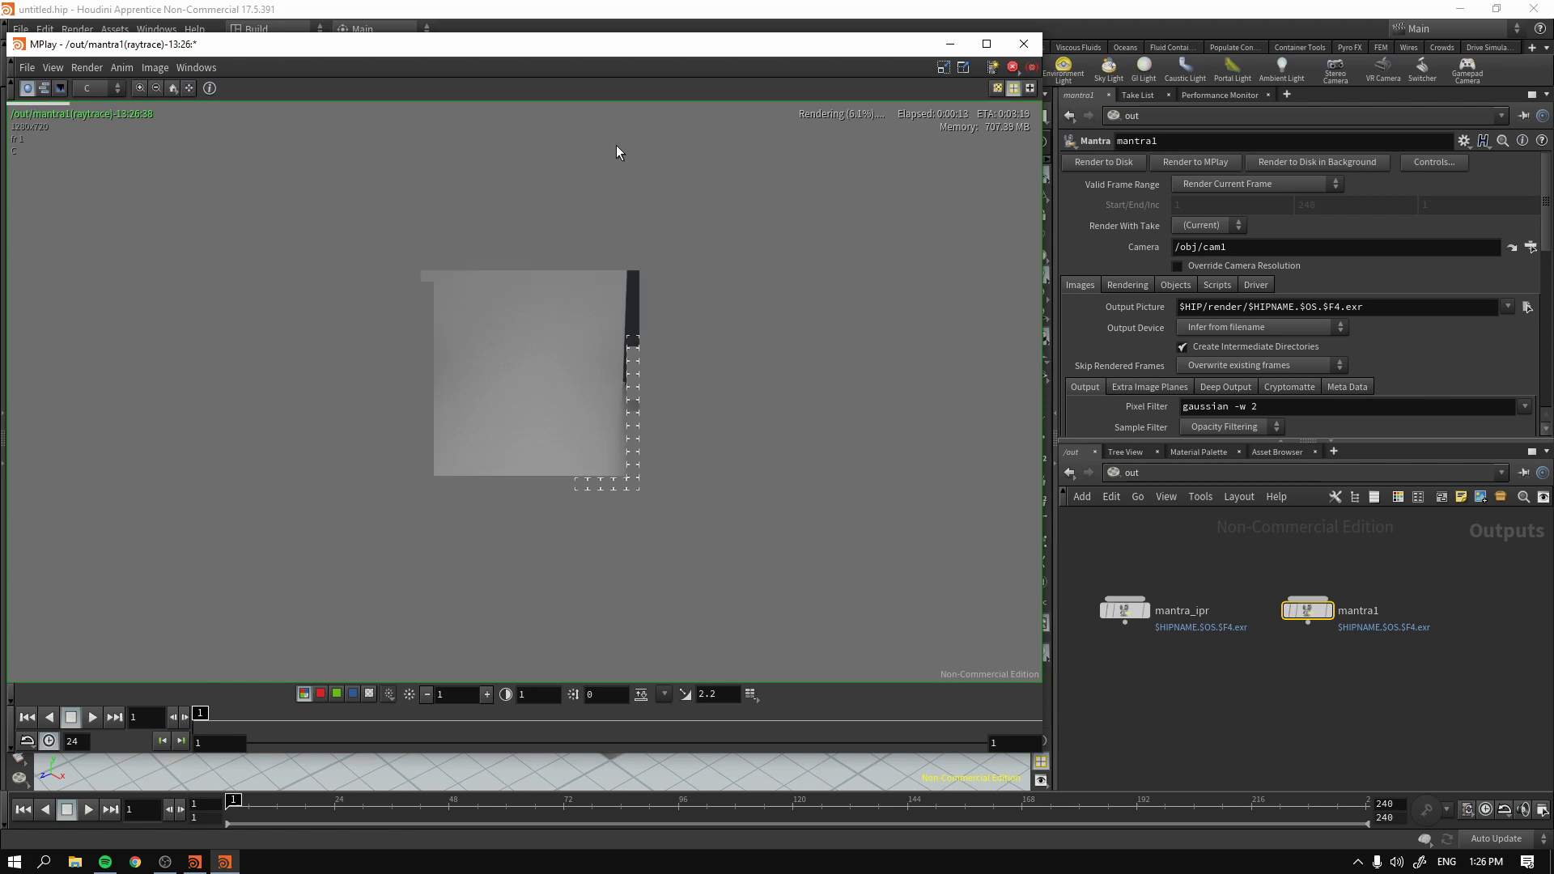
left_click_drag(573, 45, 704, 62)
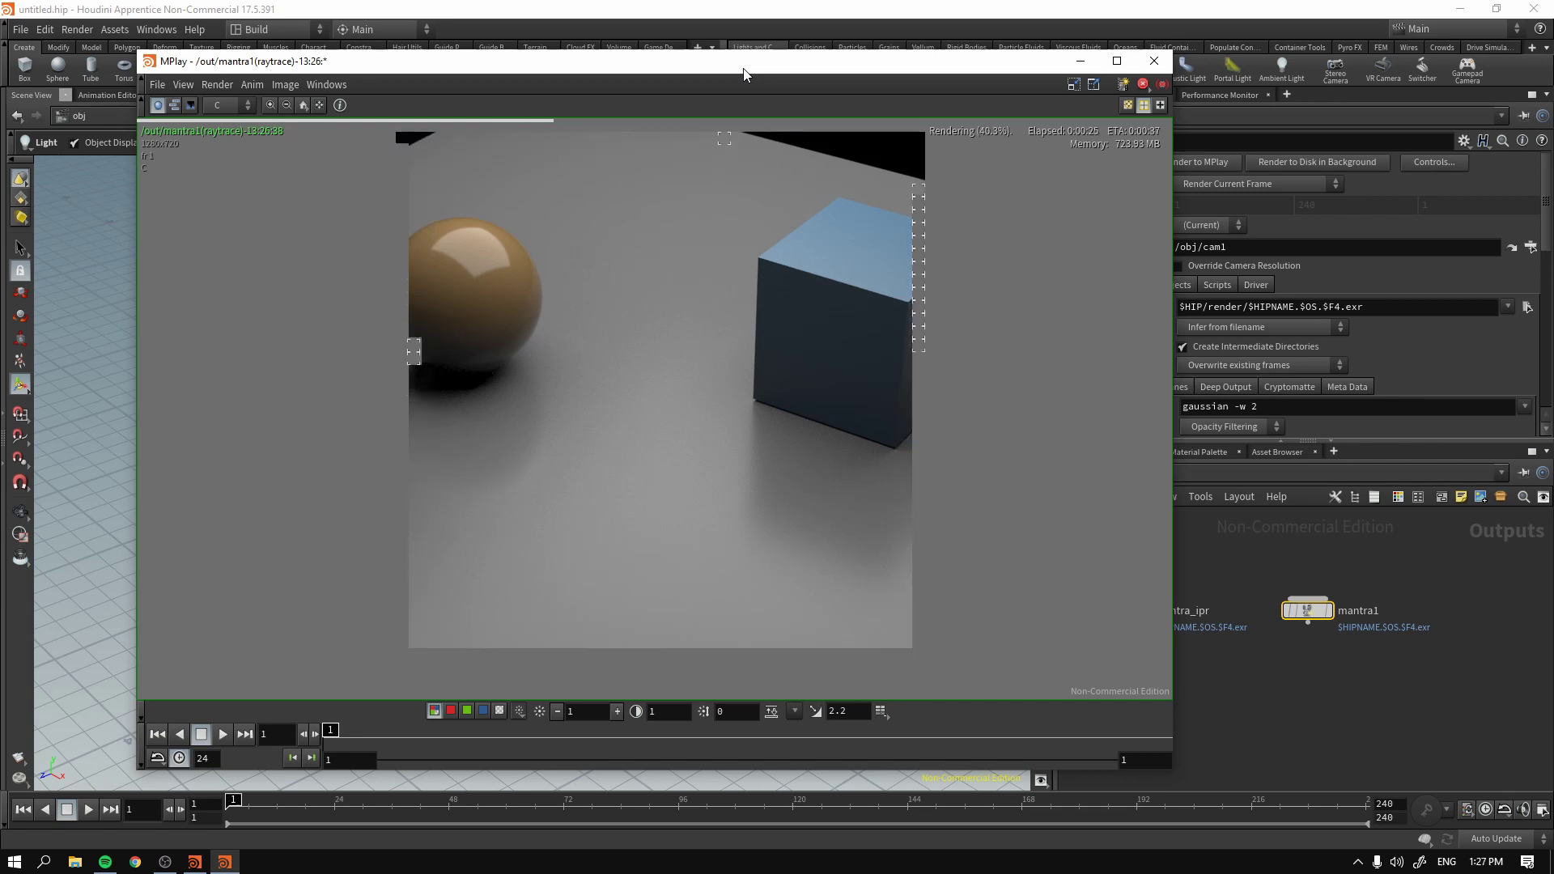
left_click(1251, 547)
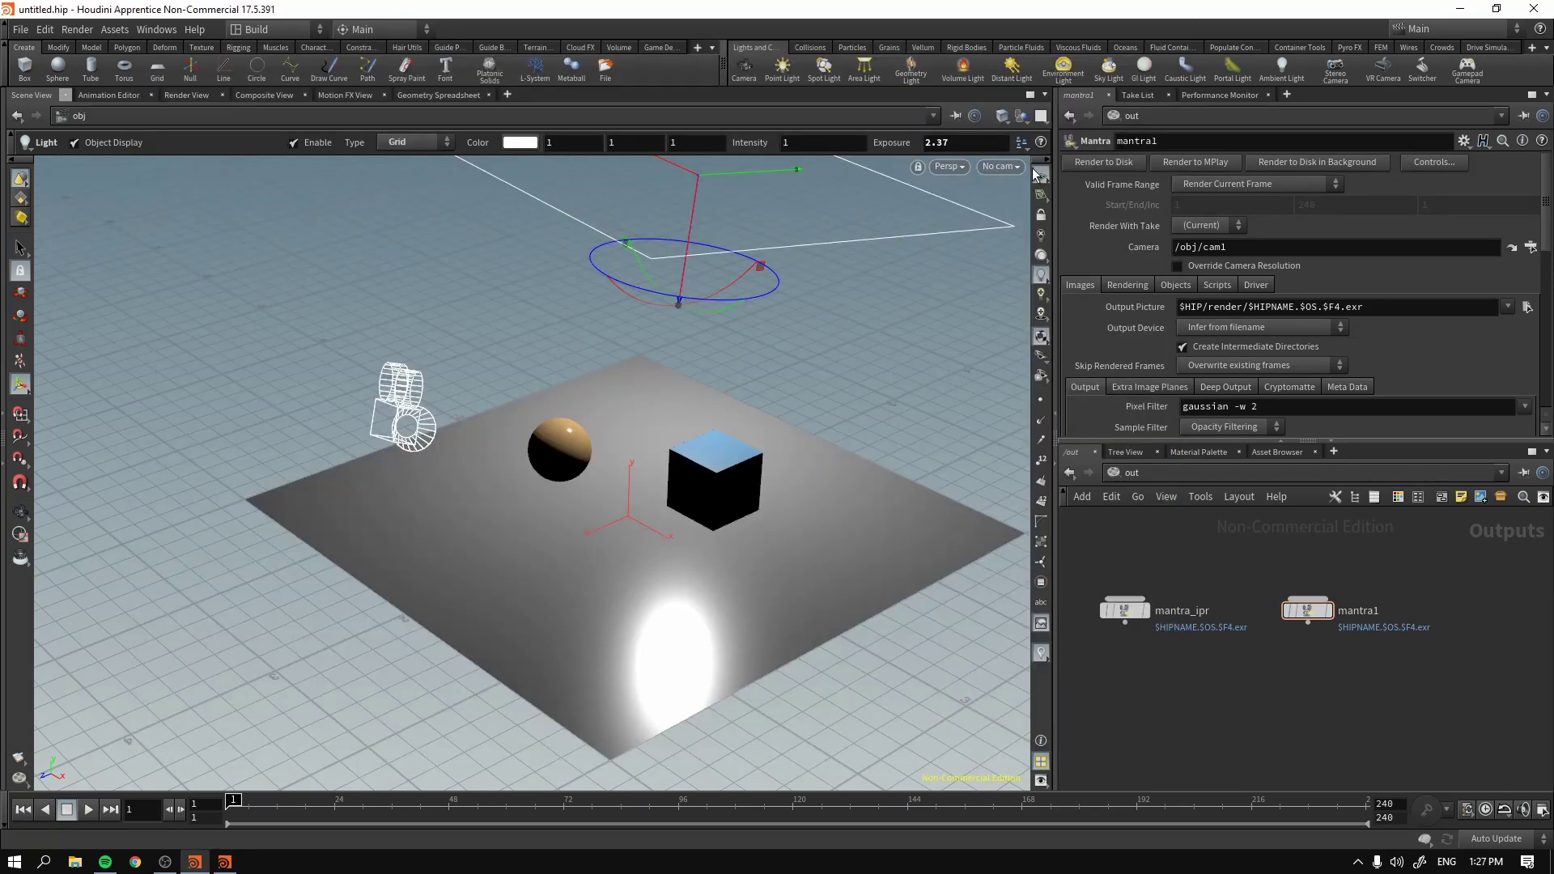
- Look through arealight1 in the viewport with Lock camera/light to view enabled
left_click(984, 167)
mouse_move(1044, 271)
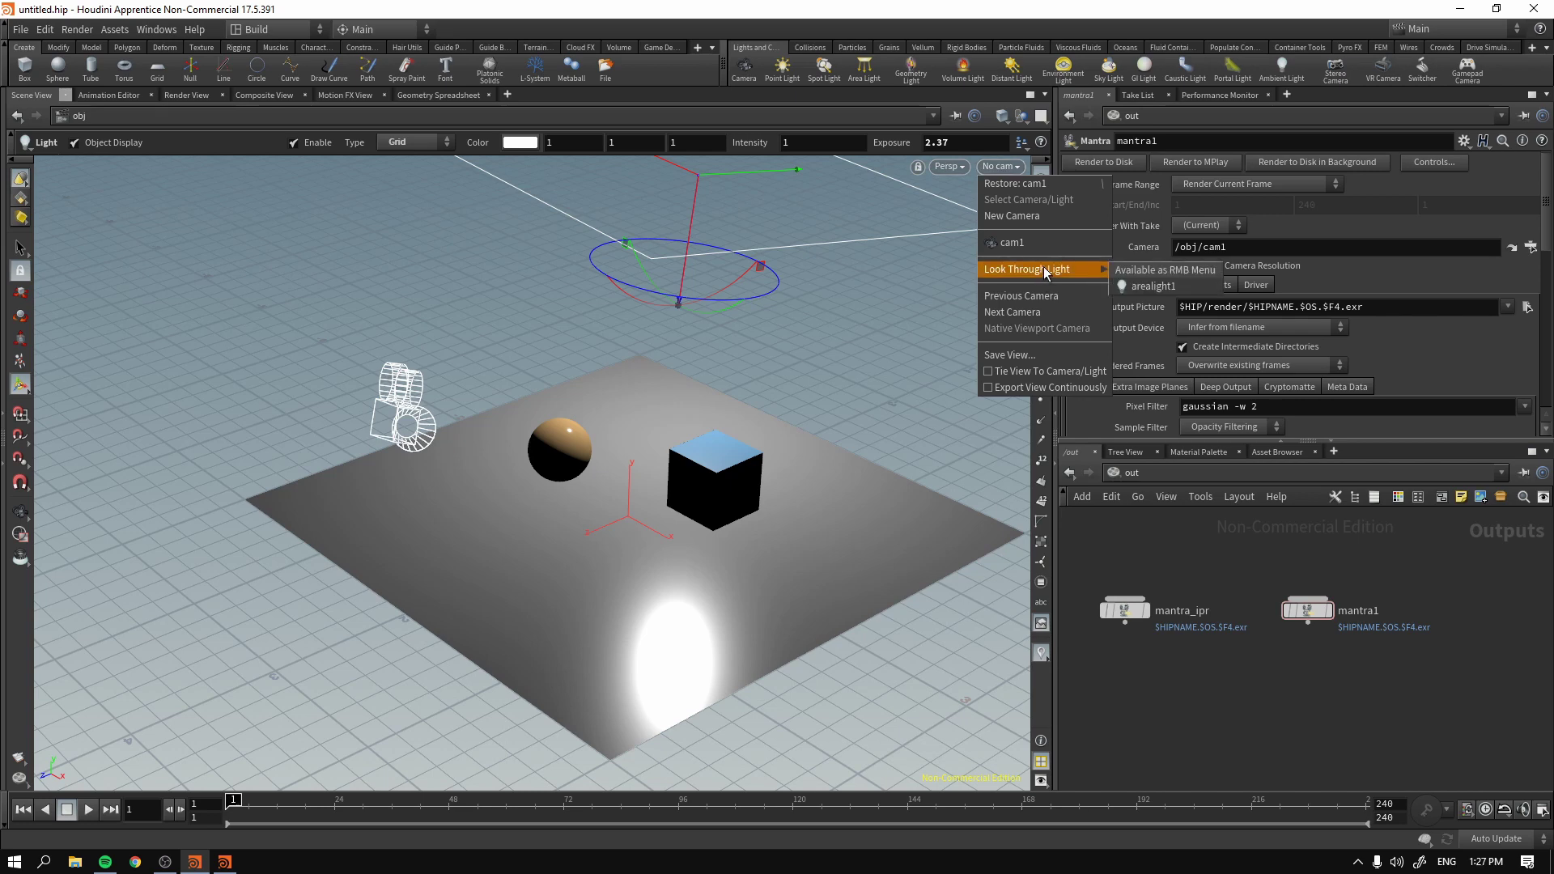
left_click(1135, 288)
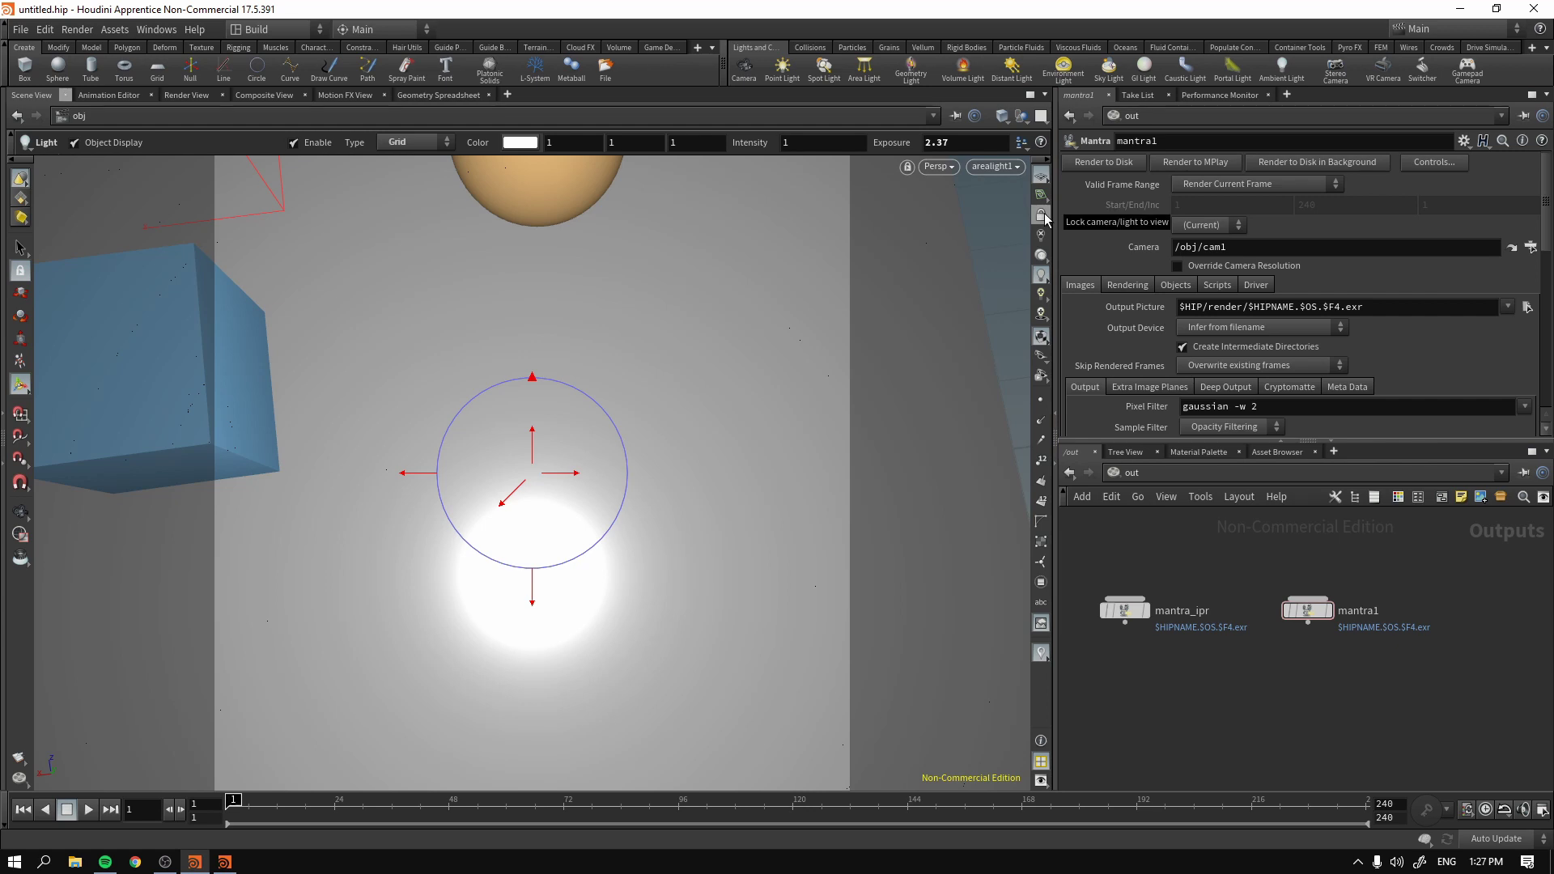
left_click(1042, 215)
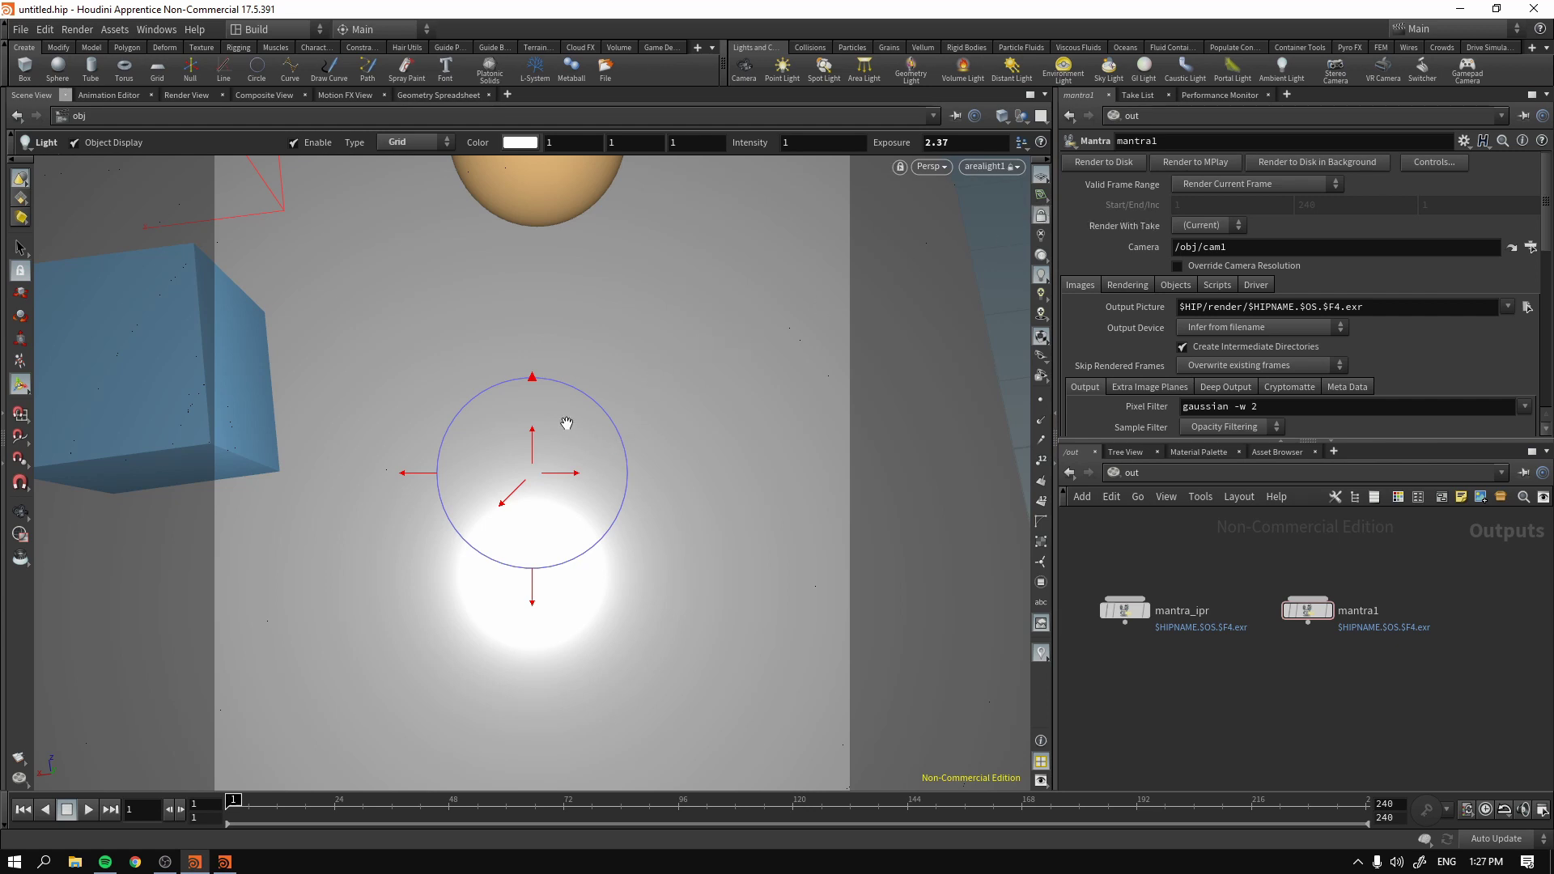
- Tumble the view to swing and tilt the area light over the cube and sphere
key("Escape")
left_click_drag(567, 423, 633, 431)
key("Return")
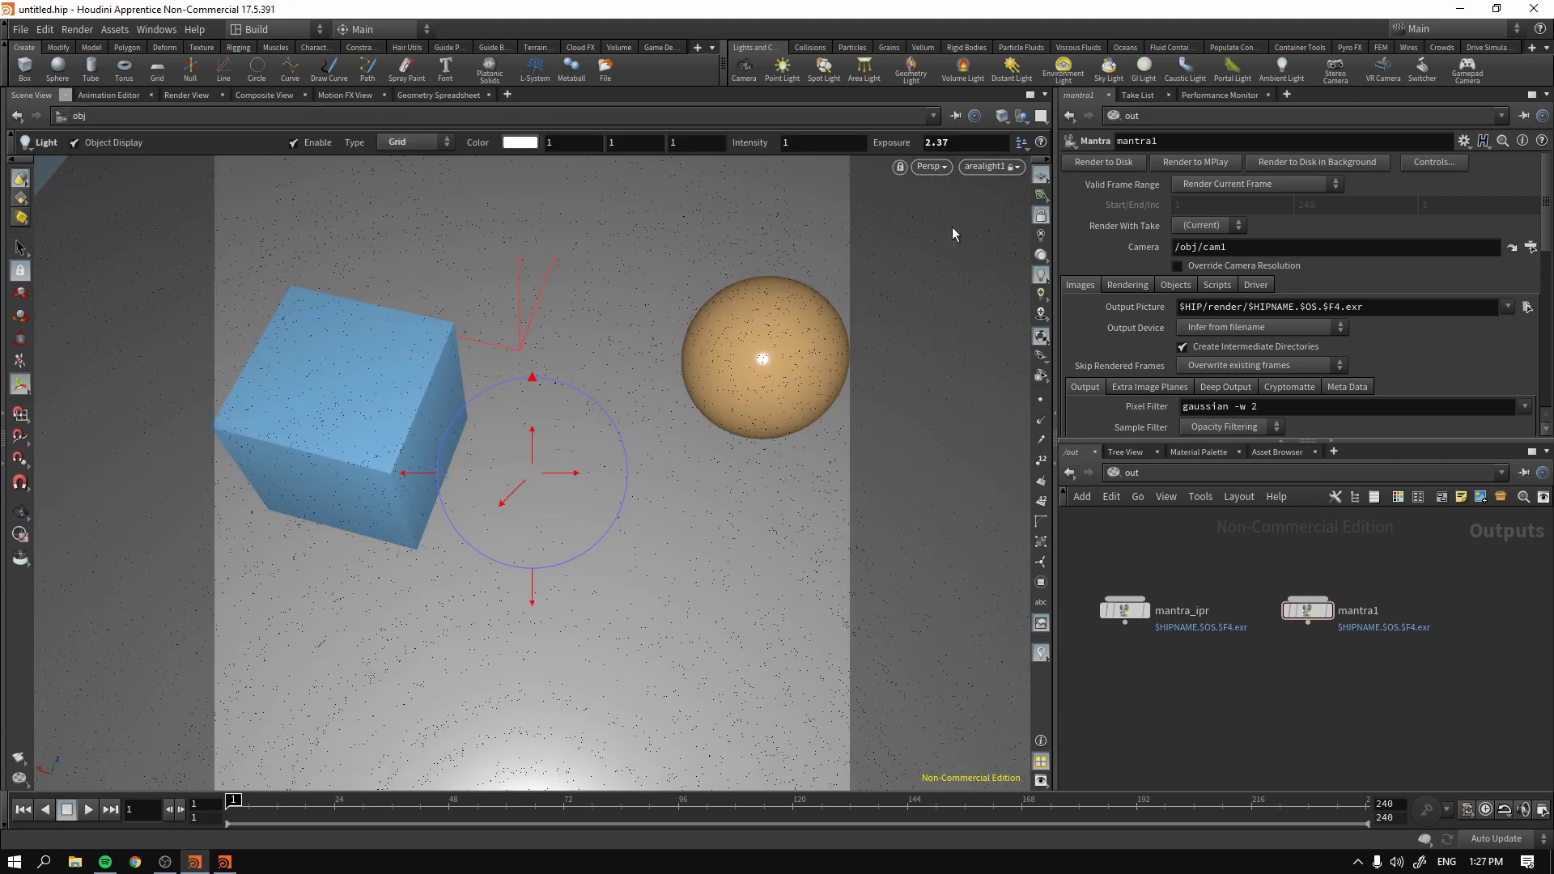
left_click(989, 166)
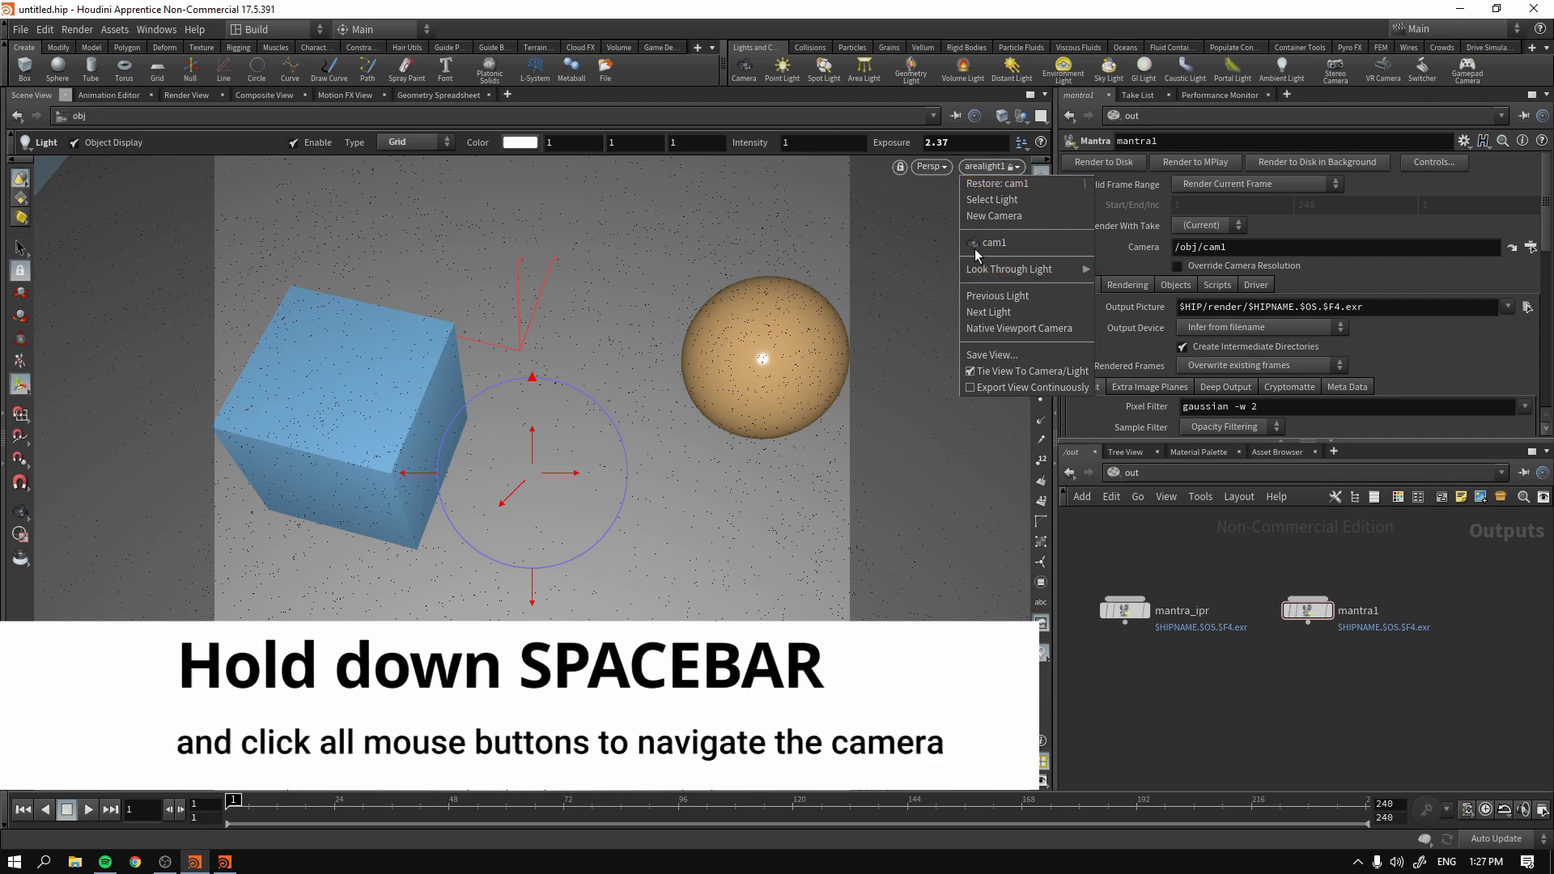
left_click(1295, 565)
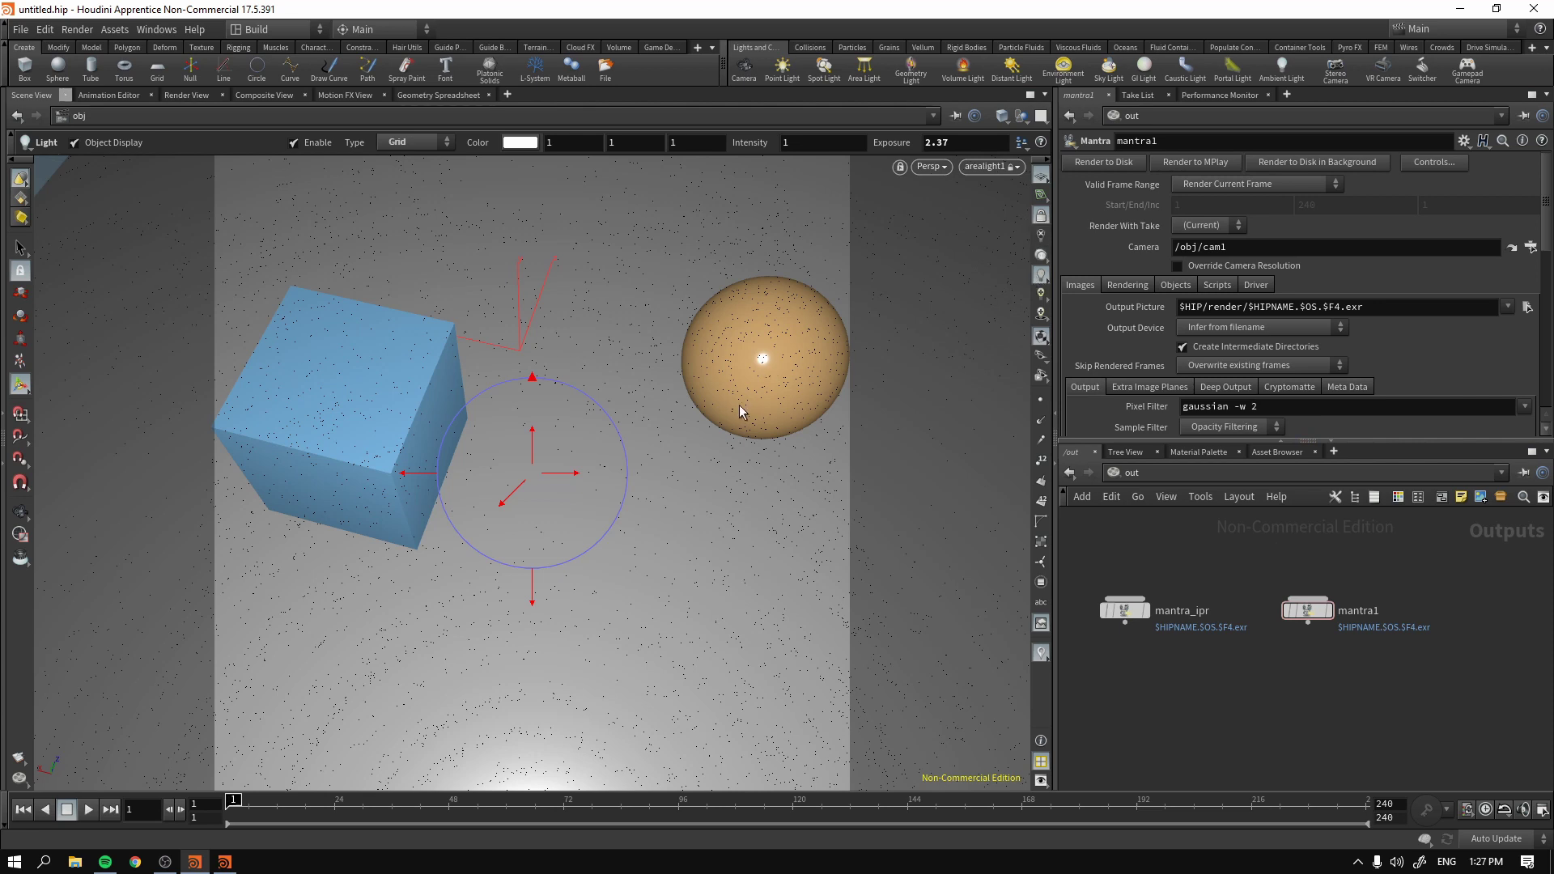
key("Escape")
left_click_drag(762, 361, 645, 347)
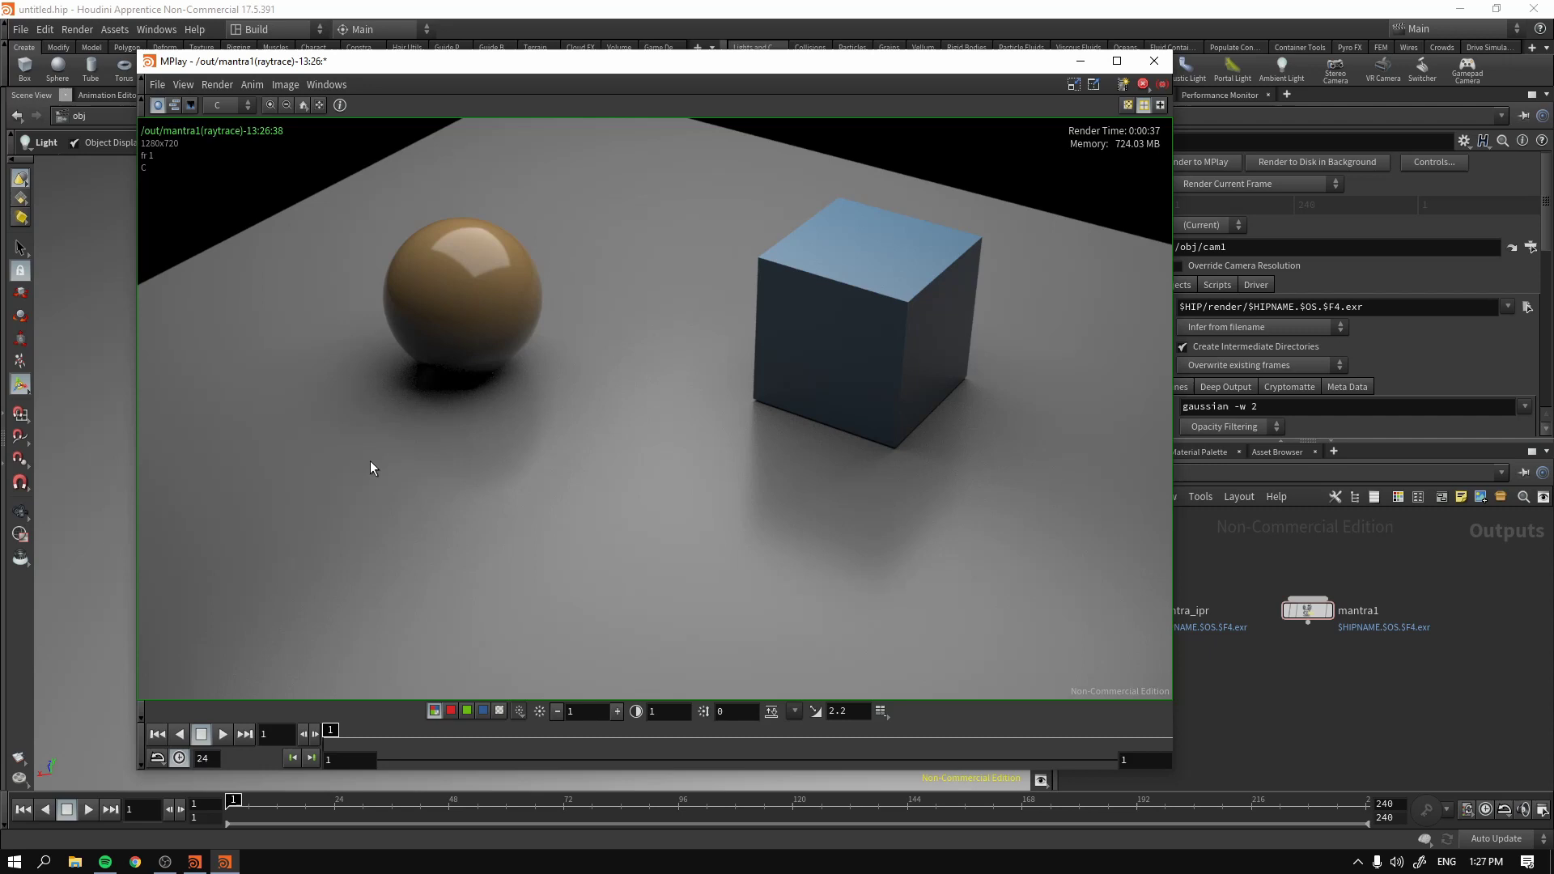
- Open Save Frame for the render, set Format to OpenEXR, cancel, and close MPlay
left_click_drag(719, 62, 653, 80)
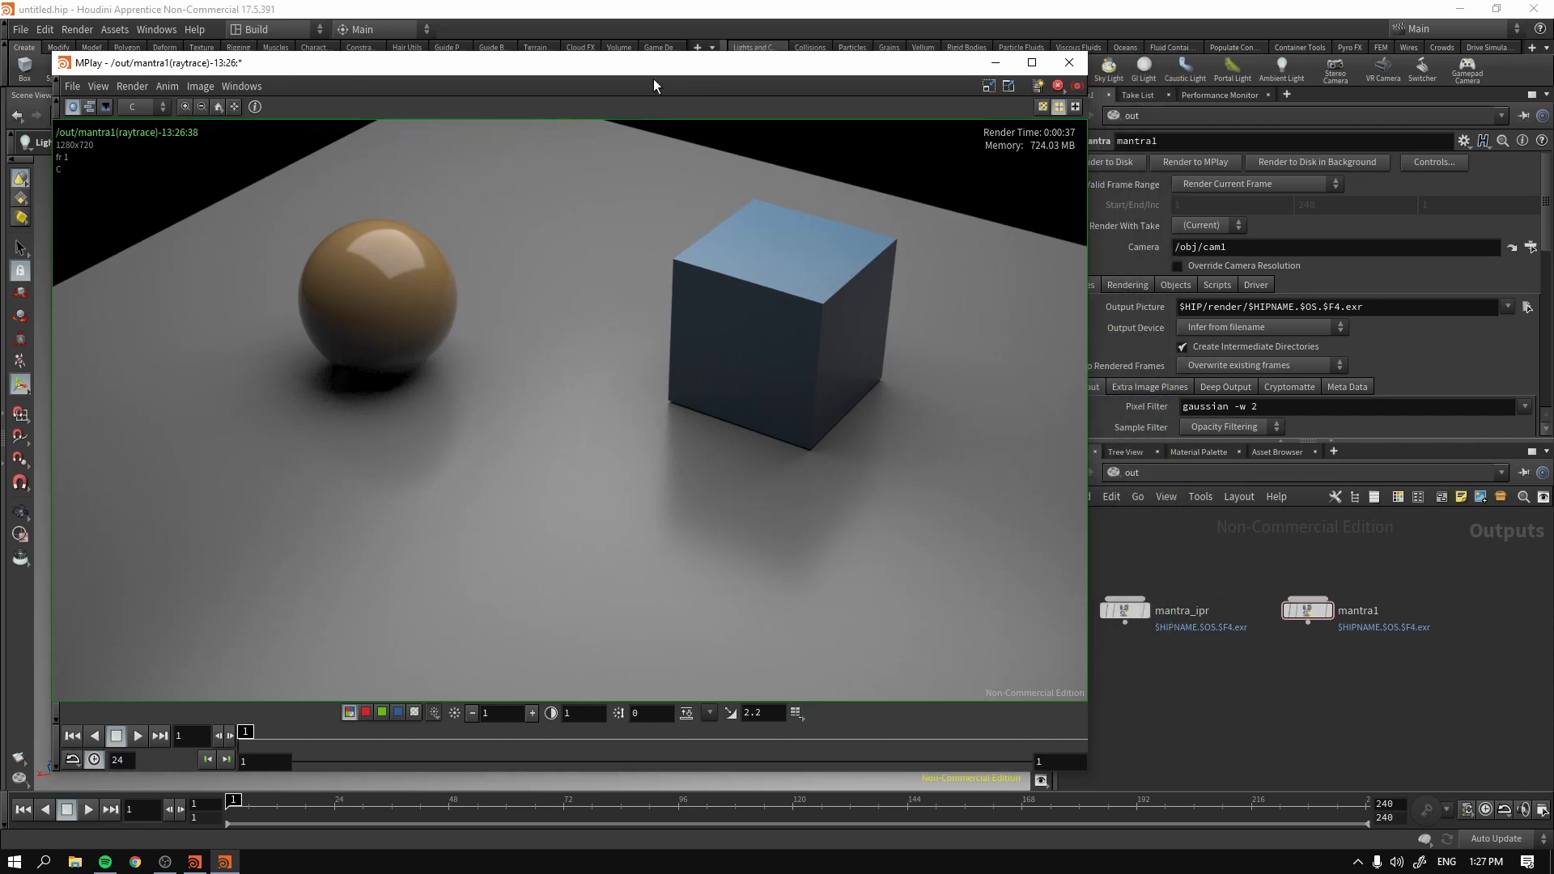
right_click(636, 180)
left_click(691, 199)
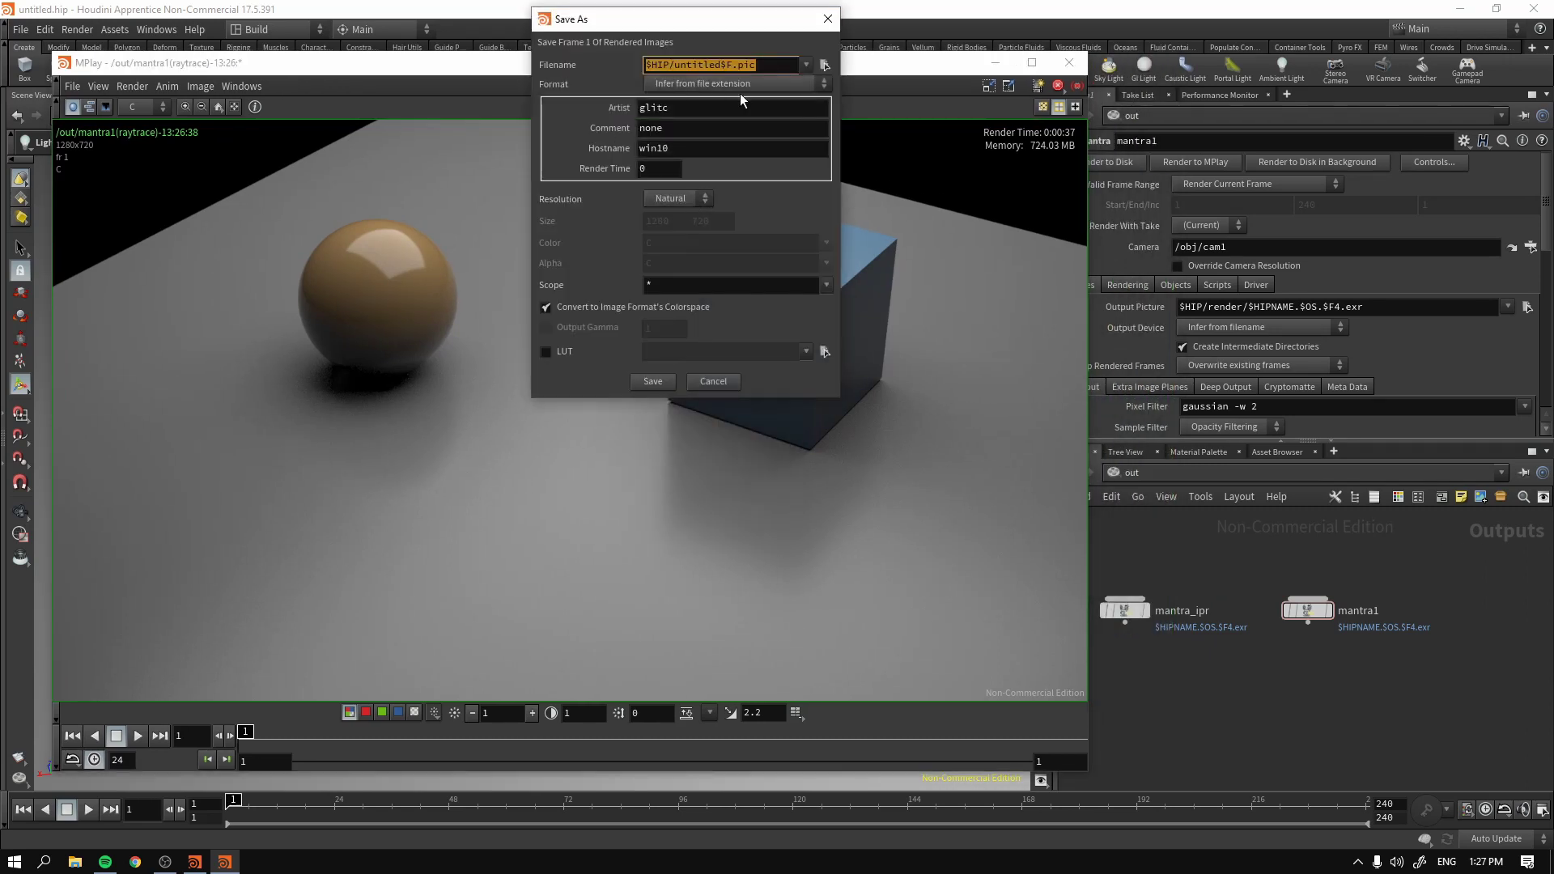
left_click(826, 84)
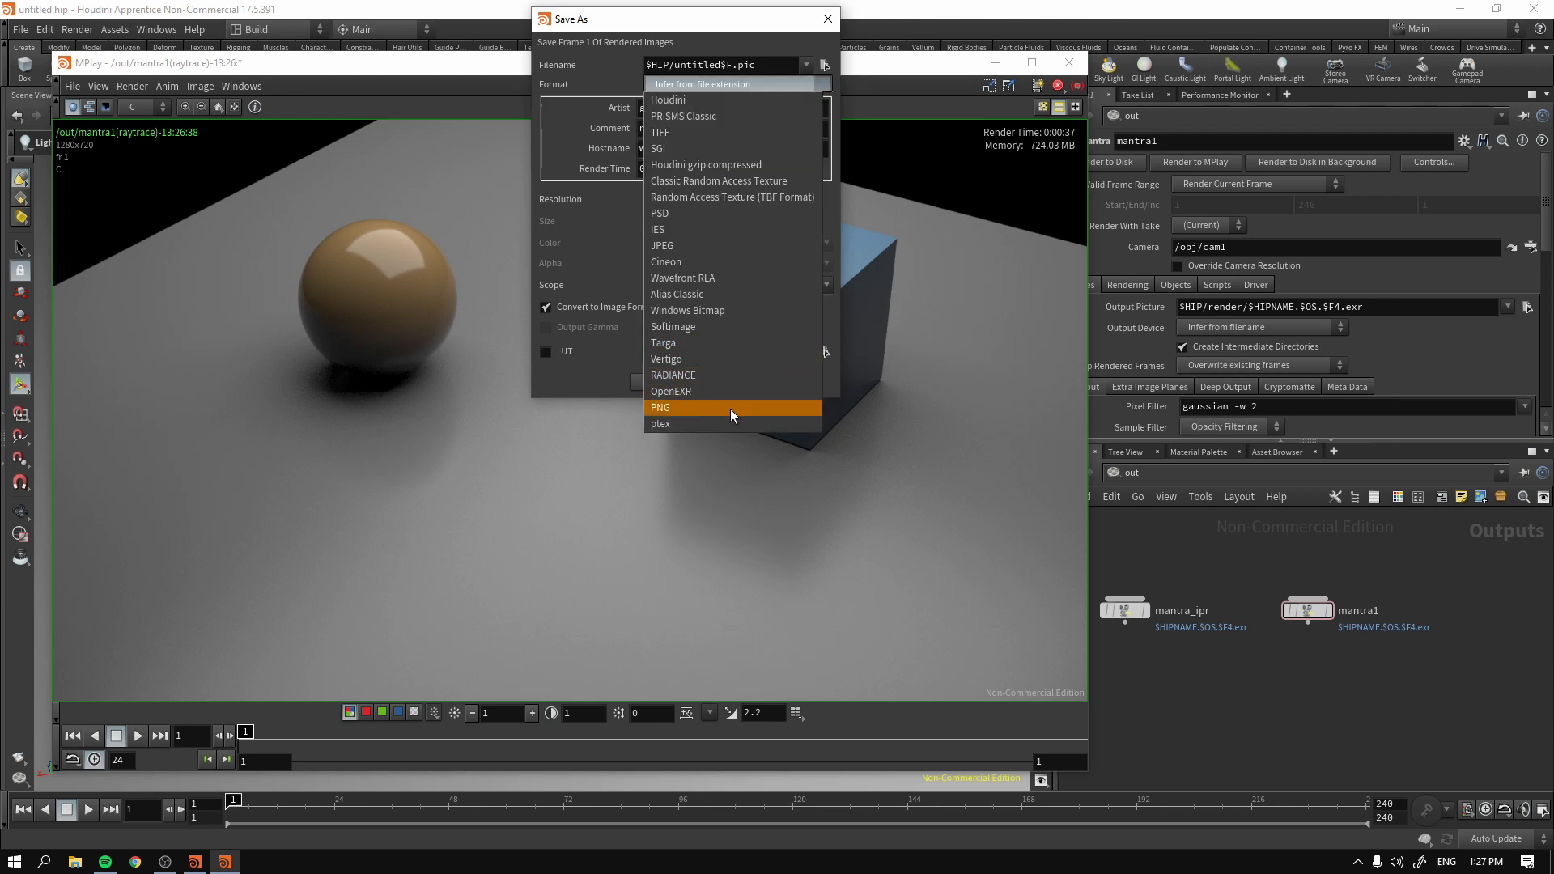
left_click(697, 391)
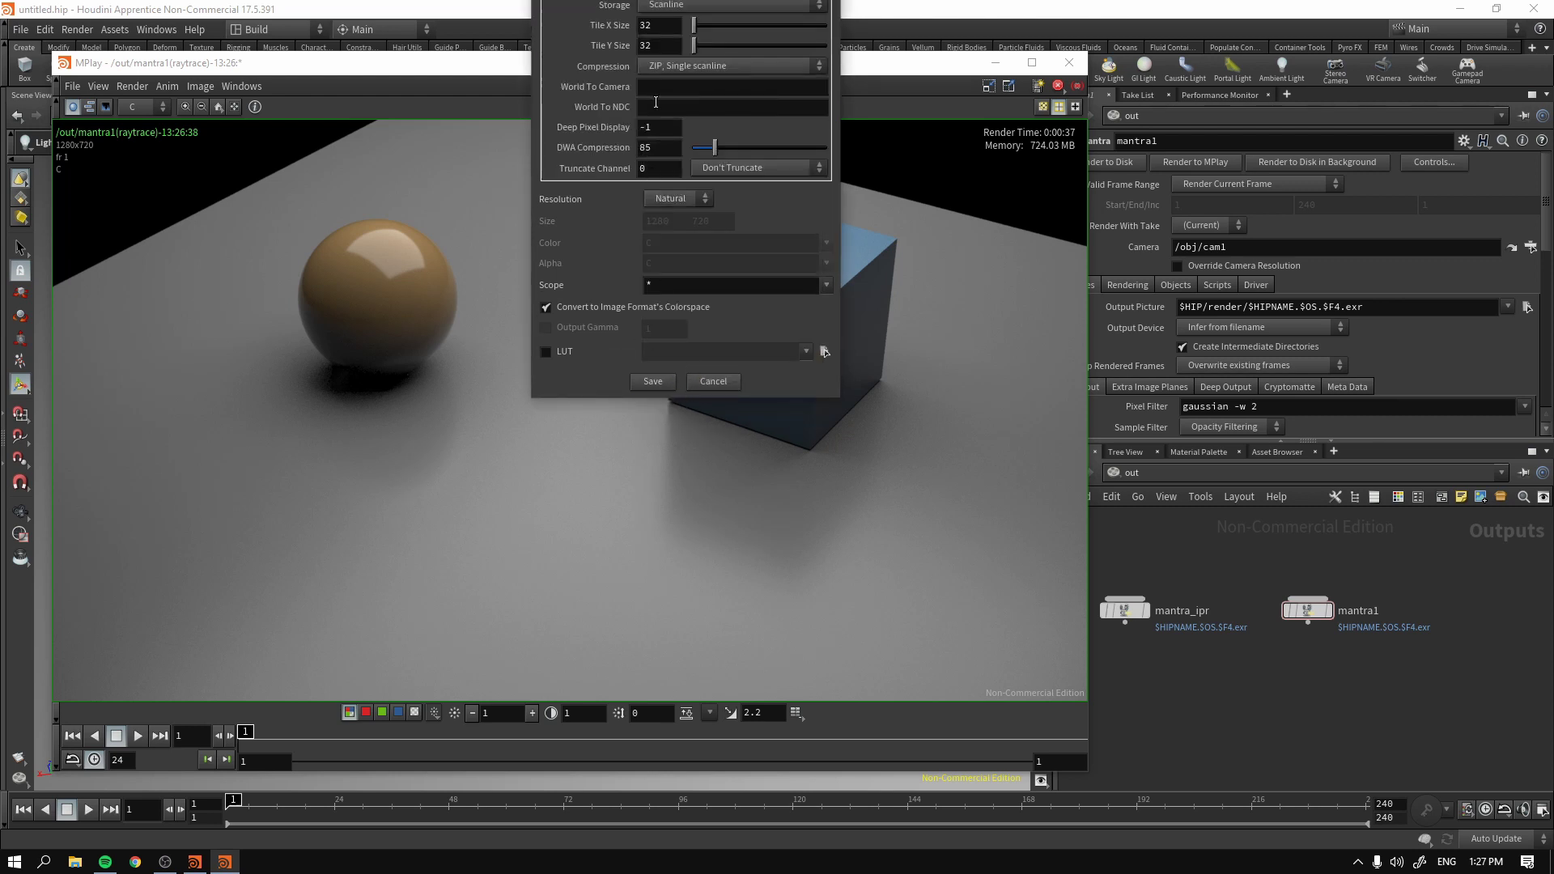
left_click(712, 381)
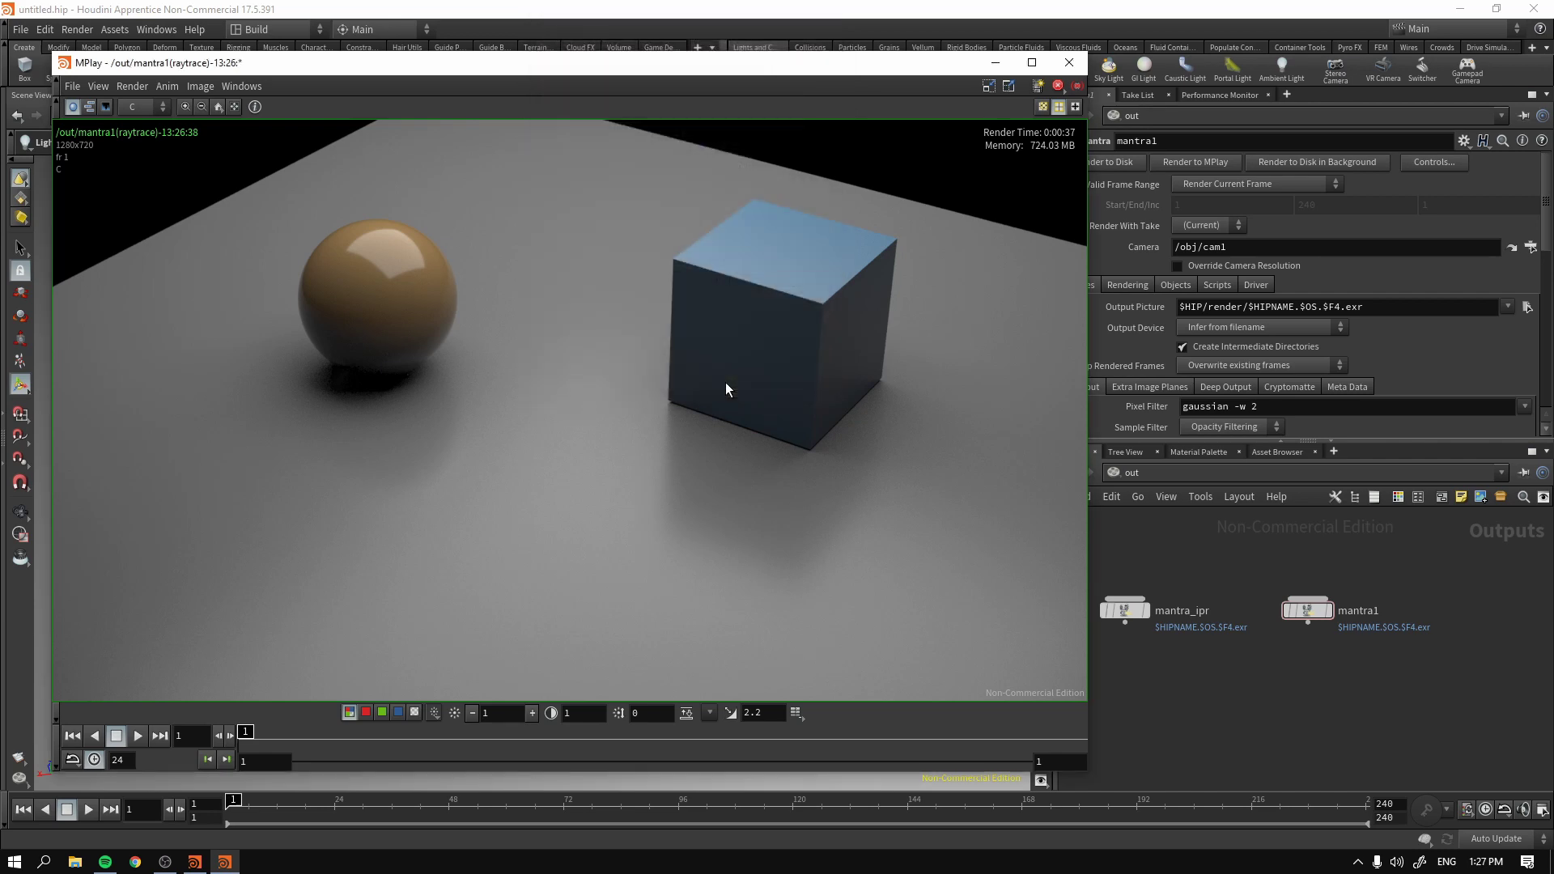
left_click(1071, 71)
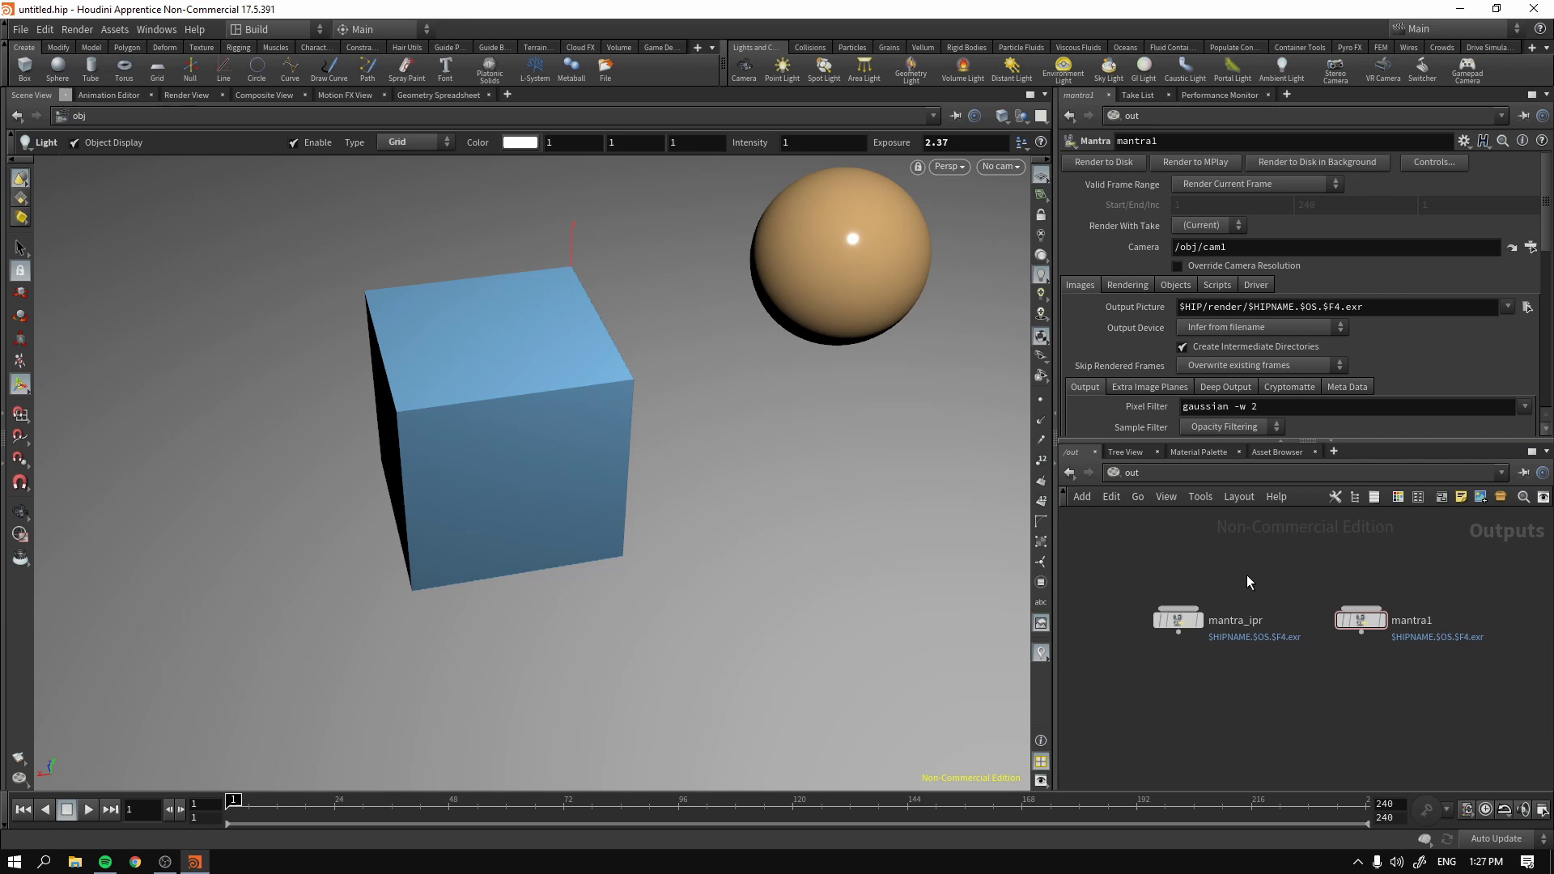
scroll(1249, 582, "down", 1)
left_click_drag(1190, 623, 1218, 606)
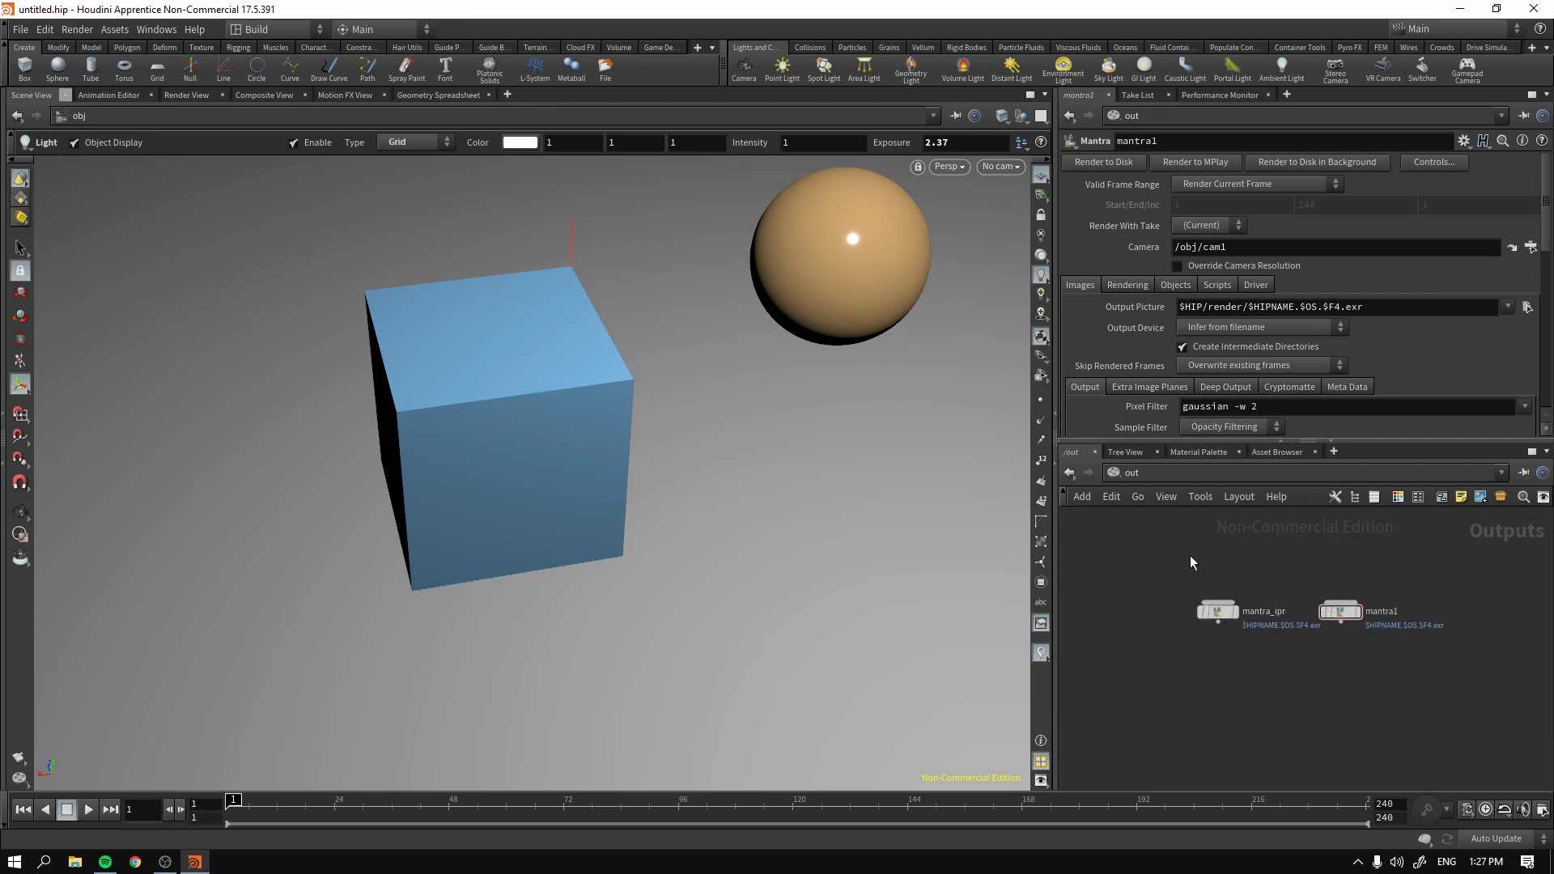